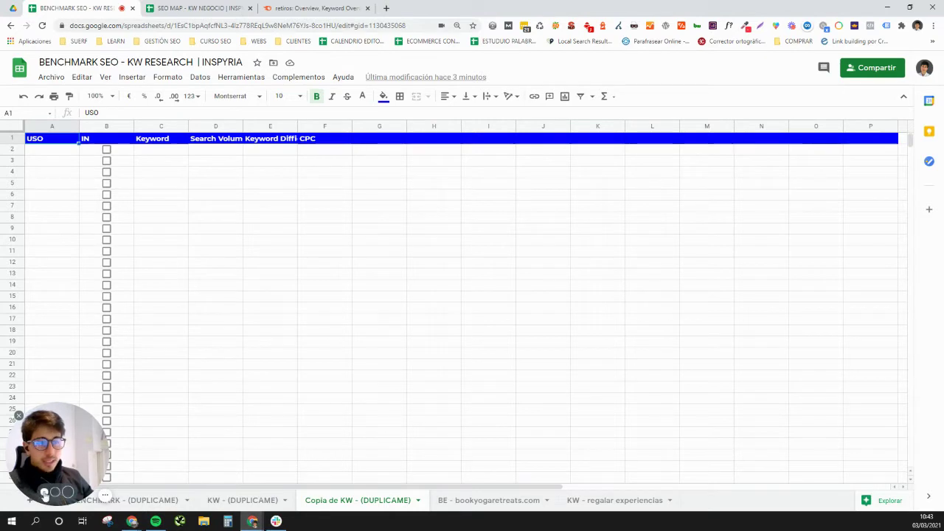
# Step: Open the inspyria.com website in a new browser tab
pyautogui.moveTo(57, 458); pyautogui.dragTo(848, 350)
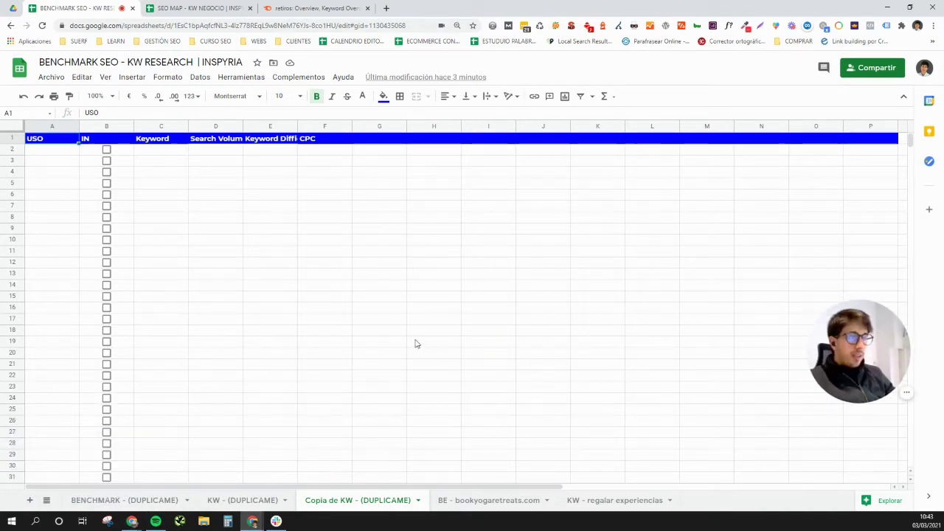
pyautogui.click(386, 8)
pyautogui.write('INS')
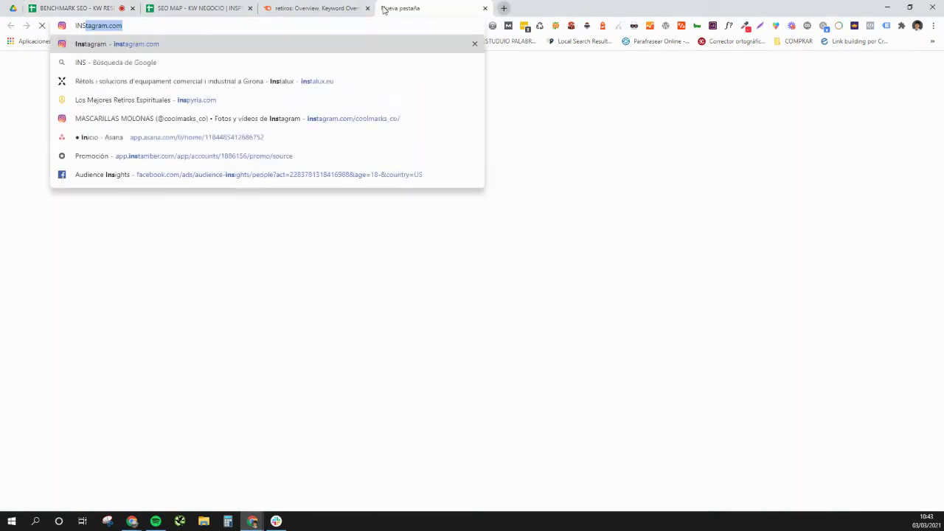
pyautogui.click(179, 100)
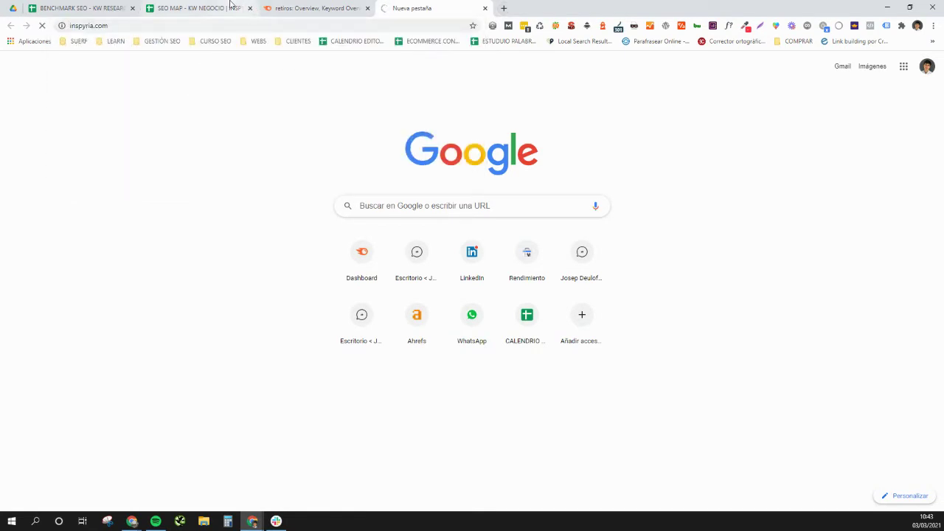
# Step: In the SEO MAP - KW NEGOCIO spreadsheet, fill the whole RETIROS row (row 3) with light cyan
pyautogui.click(179, 7)
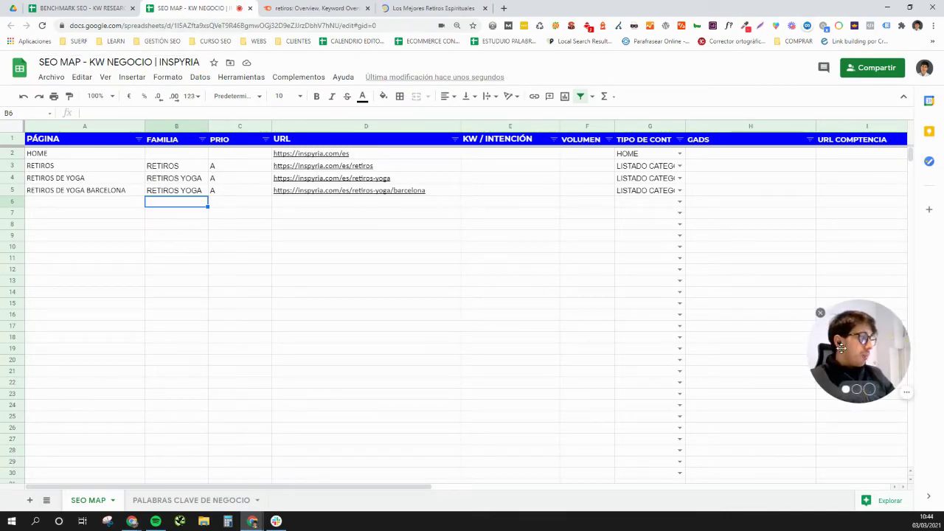
pyautogui.moveTo(838, 347); pyautogui.dragTo(841, 429)
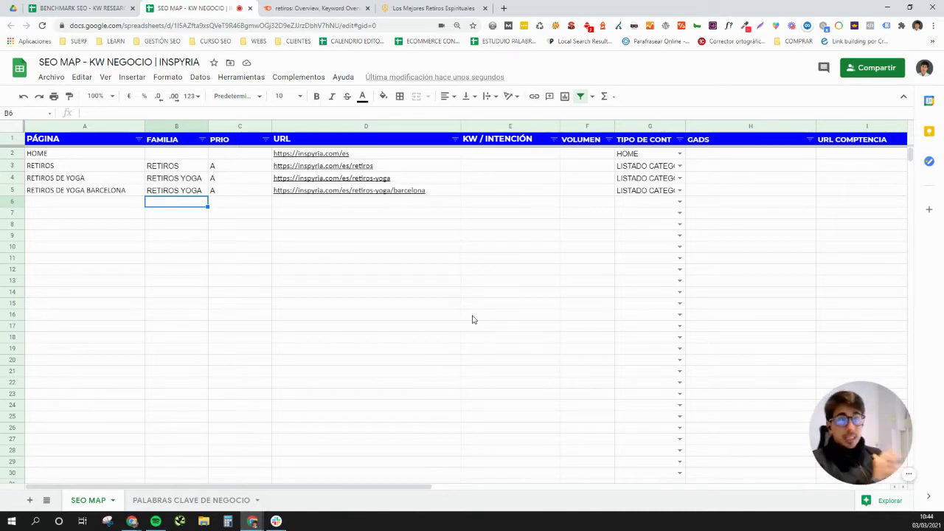
pyautogui.click(380, 216)
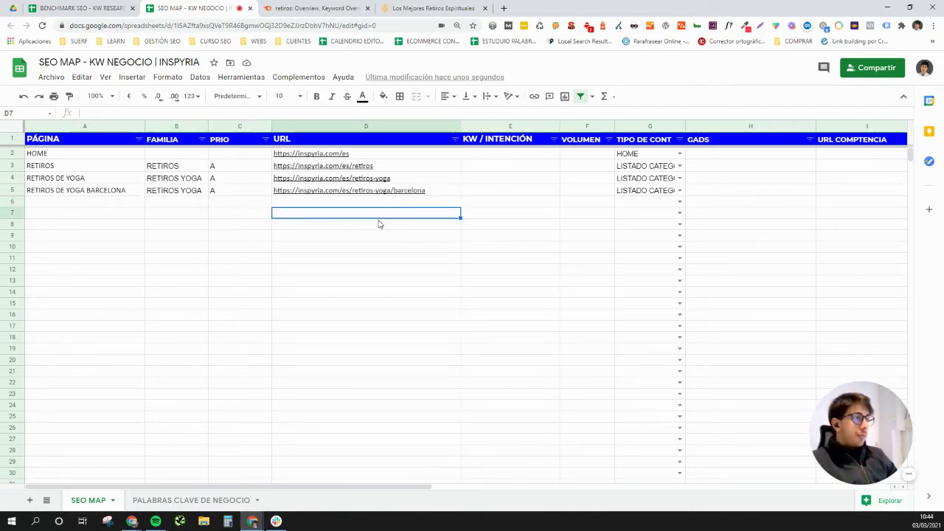
pyautogui.click(384, 205)
pyautogui.click(15, 165)
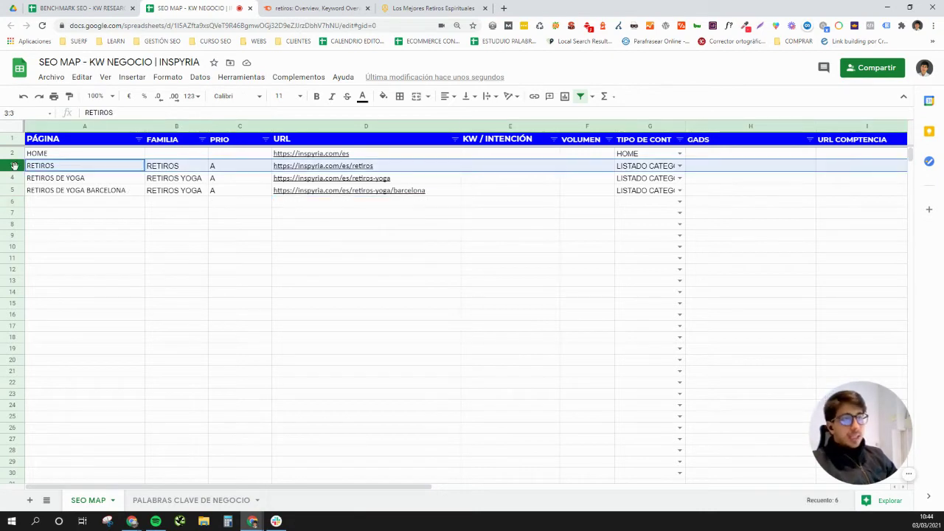
pyautogui.click(383, 97)
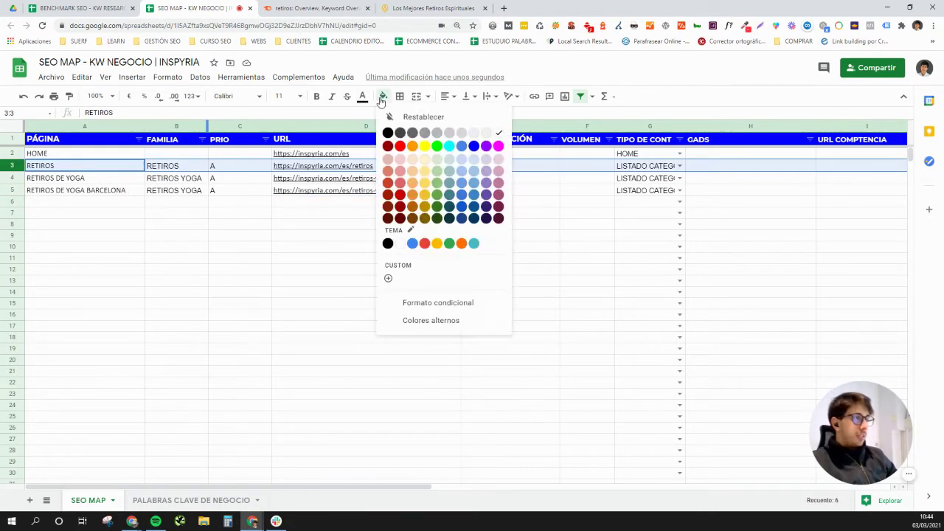
pyautogui.click(449, 164)
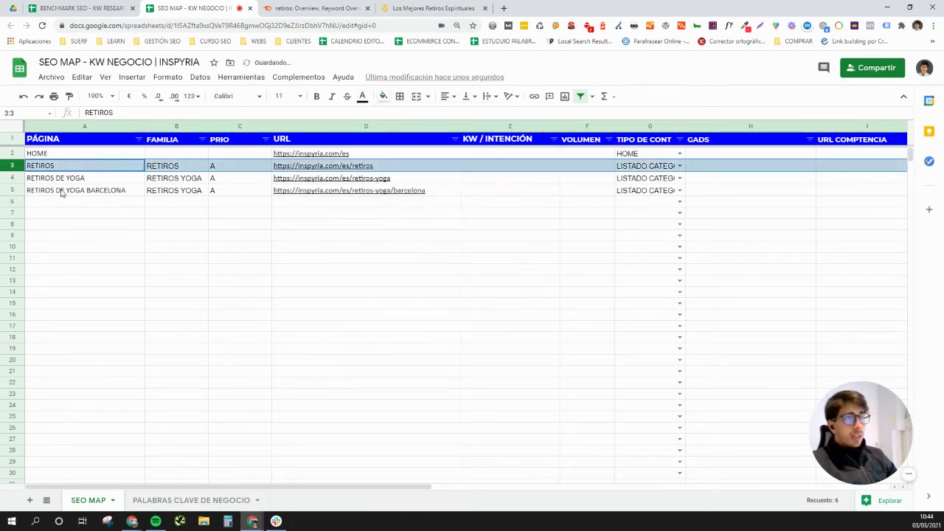
# Step: Fill the whole RETIROS DE YOGA row (row 4) with light cornflower blue
pyautogui.click(74, 178)
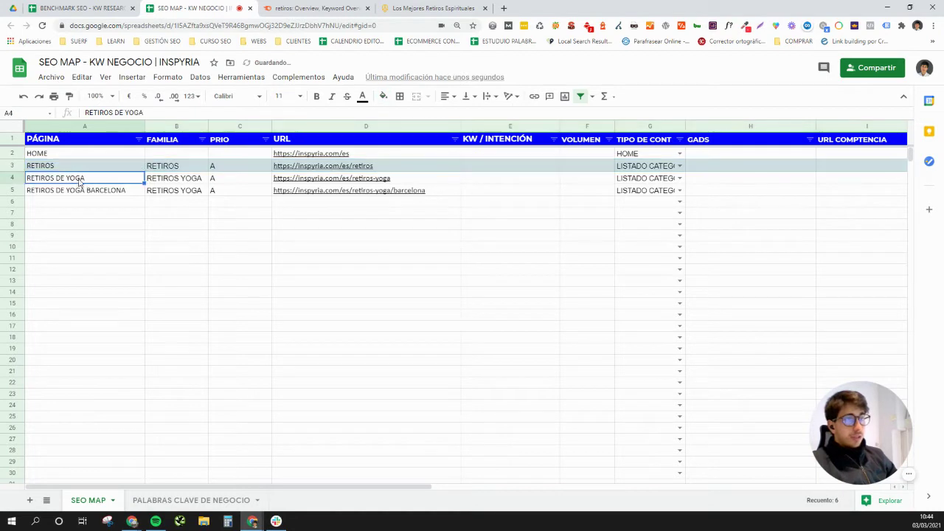
pyautogui.click(383, 96)
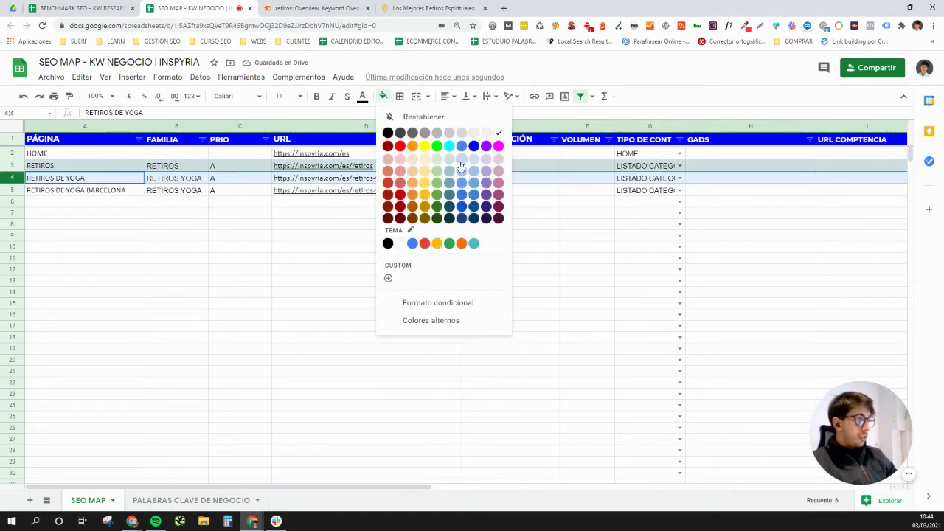
pyautogui.click(460, 164)
# Step: Right-align the RETIROS DE YOGA BARCELONA page name in cell A5
pyautogui.click(226, 192)
pyautogui.click(118, 193)
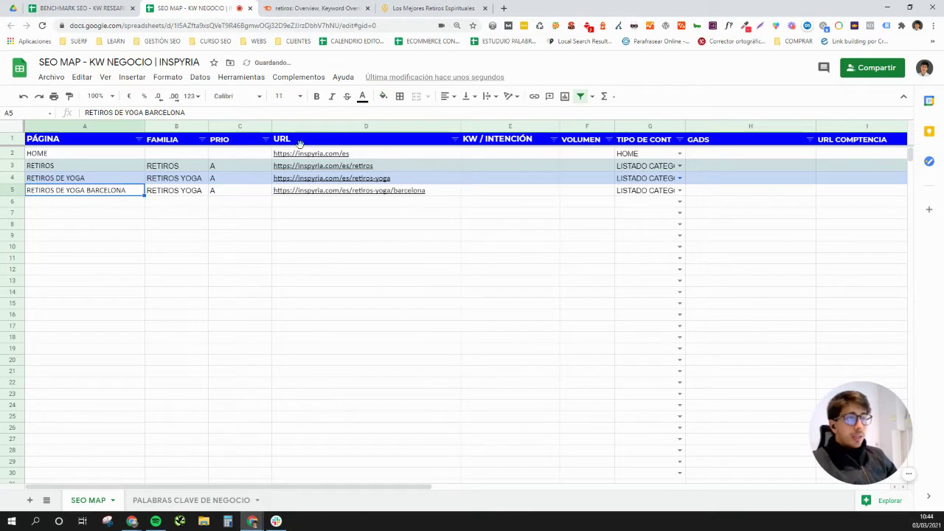
pyautogui.click(446, 97)
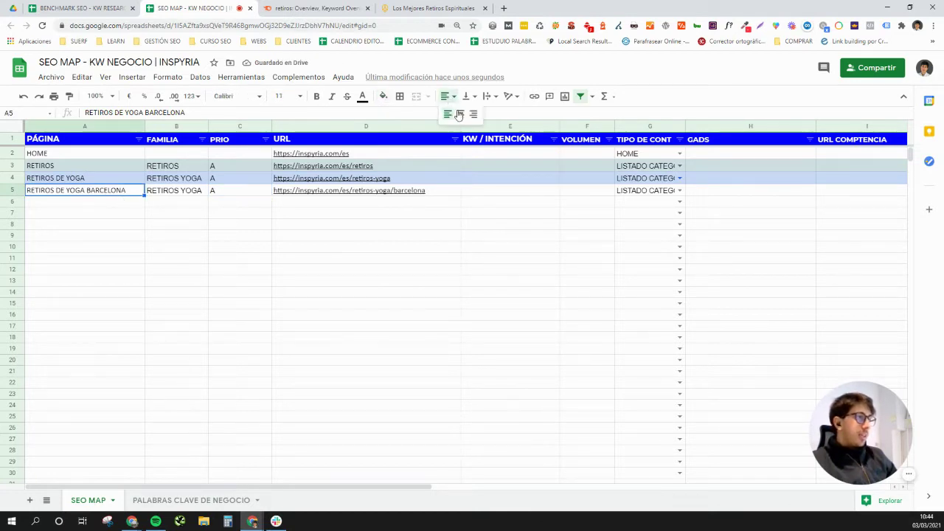
pyautogui.click(473, 115)
pyautogui.click(113, 205)
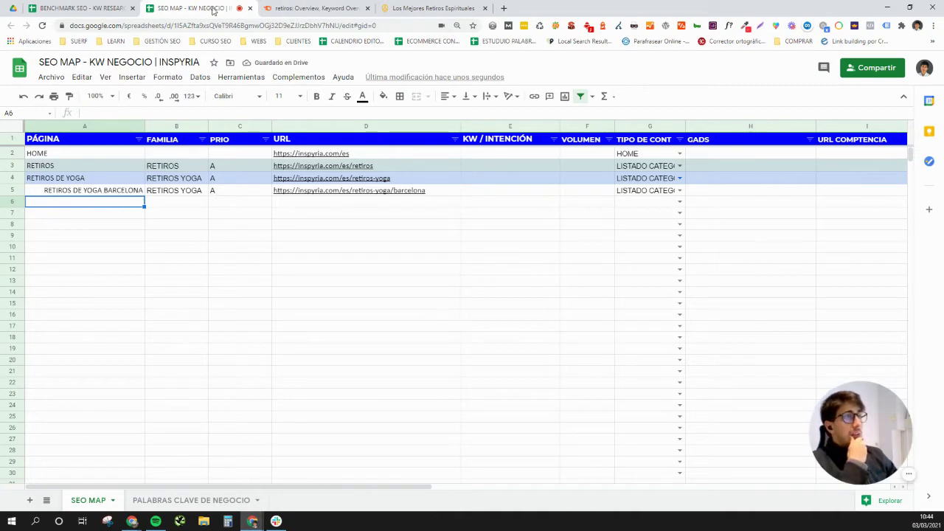
# Step: Switch to Semrush and open the full list of keyword variations for "retiros" from its Keyword Overview
pyautogui.click(314, 8)
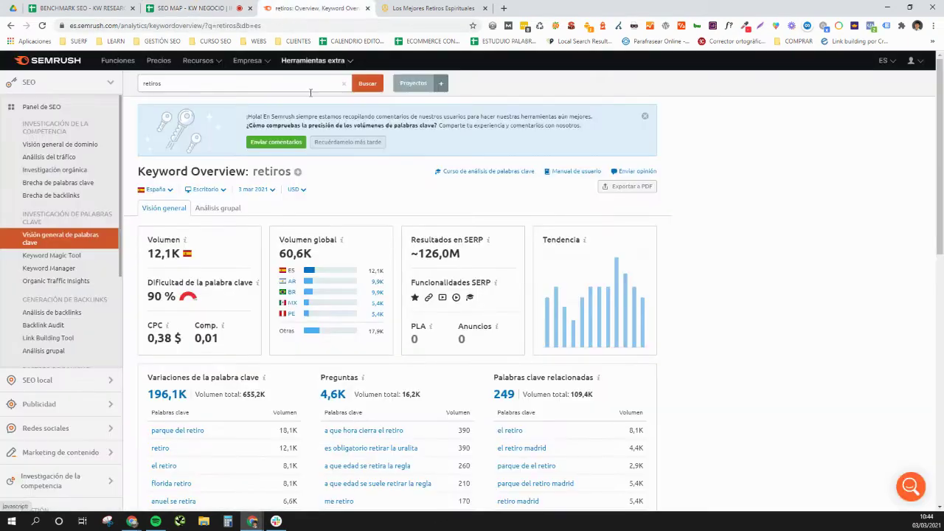
pyautogui.scroll(-3, 196, 339)
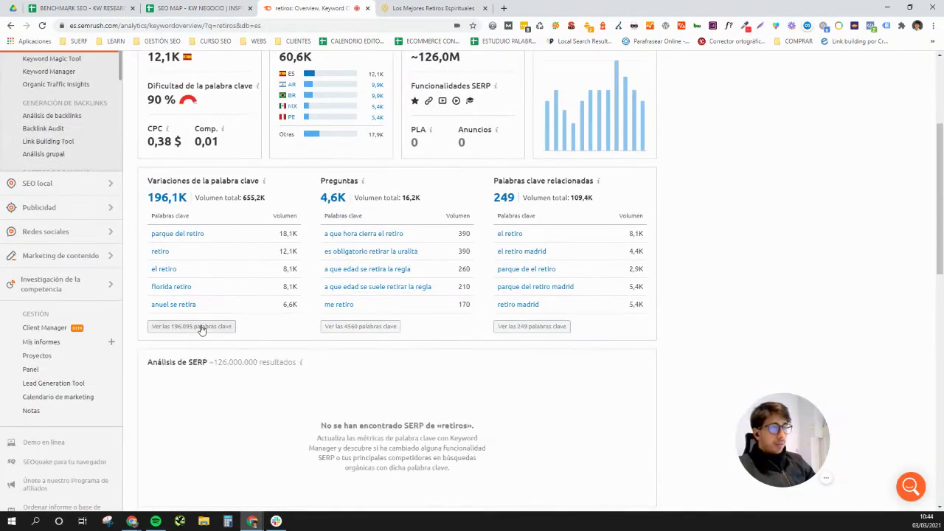
pyautogui.click(203, 327)
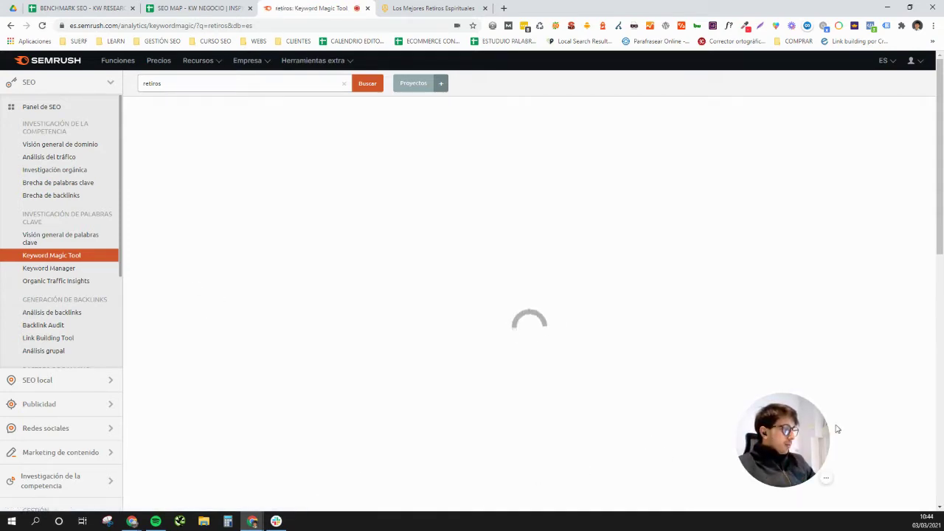
pyautogui.moveTo(840, 427); pyautogui.dragTo(912, 422)
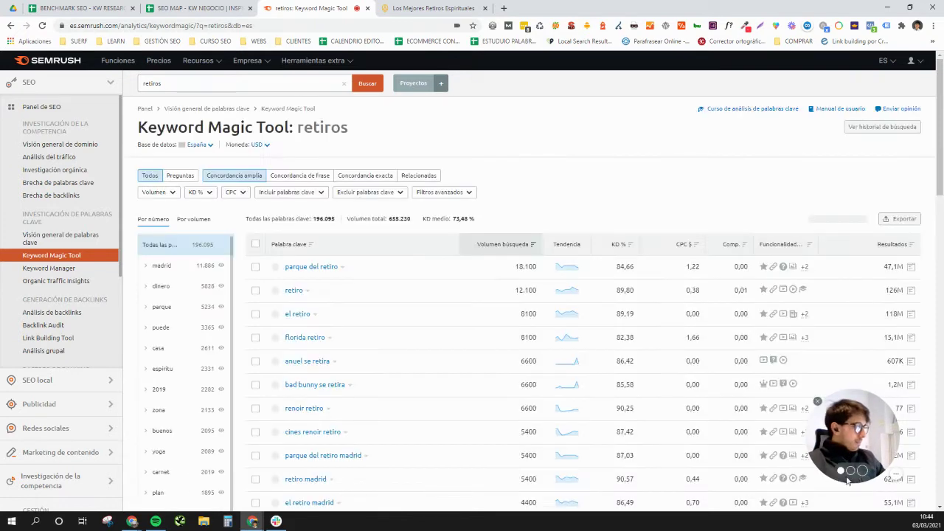
pyautogui.scroll(-1, 392, 349)
pyautogui.scroll(1, 464, 255)
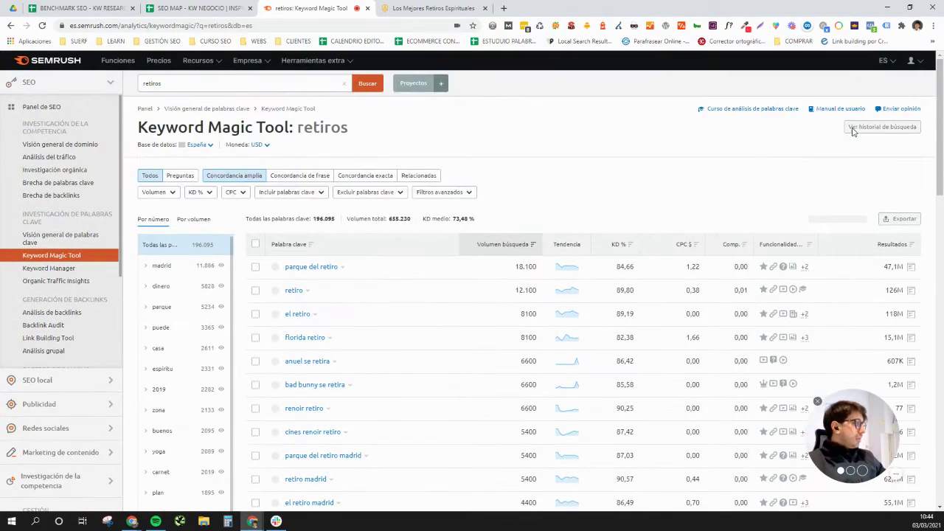
pyautogui.moveTo(801, 455); pyautogui.dragTo(907, 509)
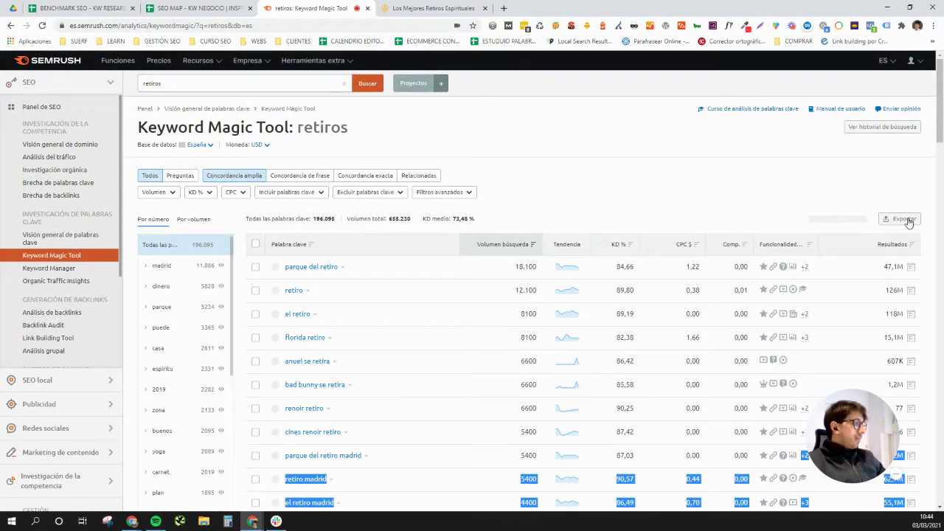
pyautogui.click(875, 214)
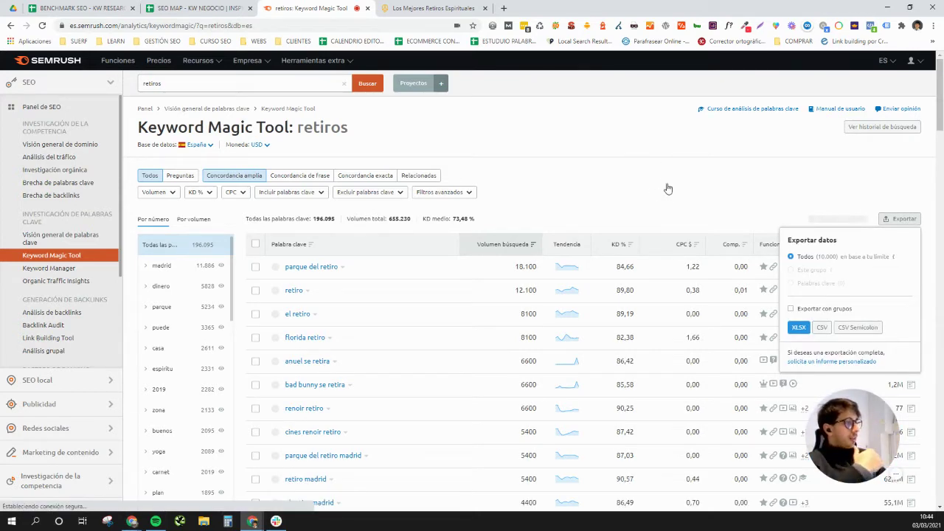
pyautogui.click(698, 244)
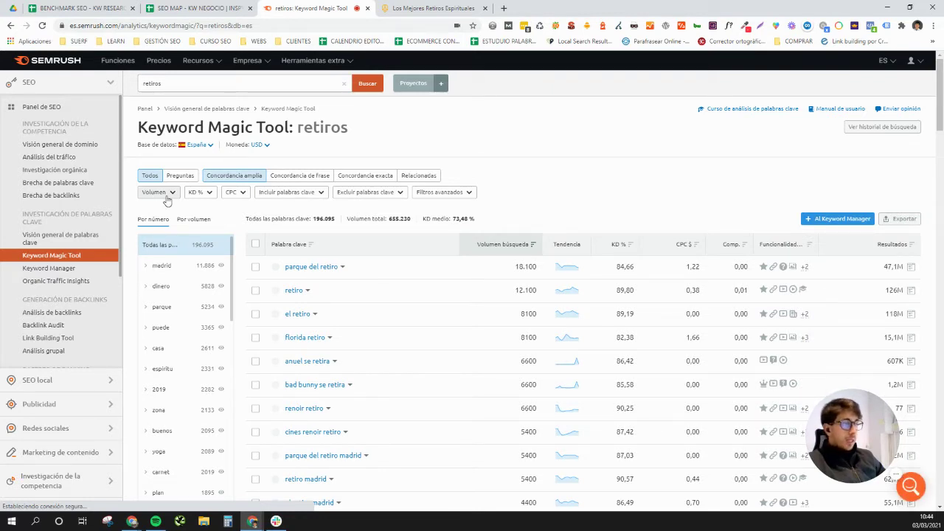
# Step: Filter the keyword list with a custom volume range starting from 50
pyautogui.click(166, 196)
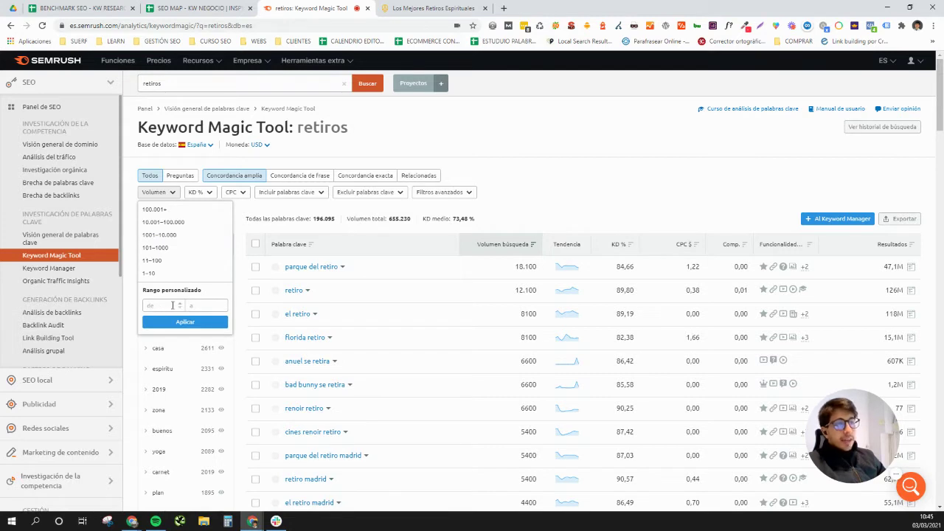
pyautogui.click(173, 305)
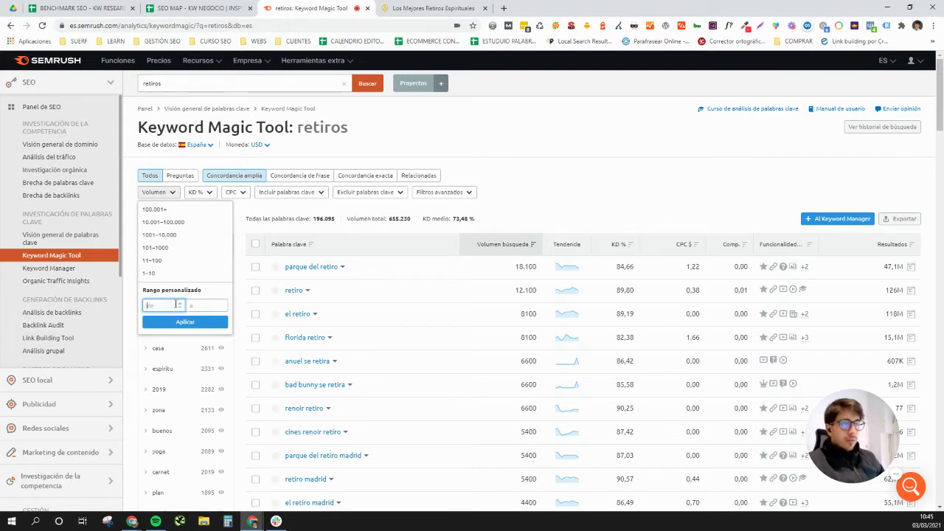
pyautogui.write('50')
pyautogui.click(172, 328)
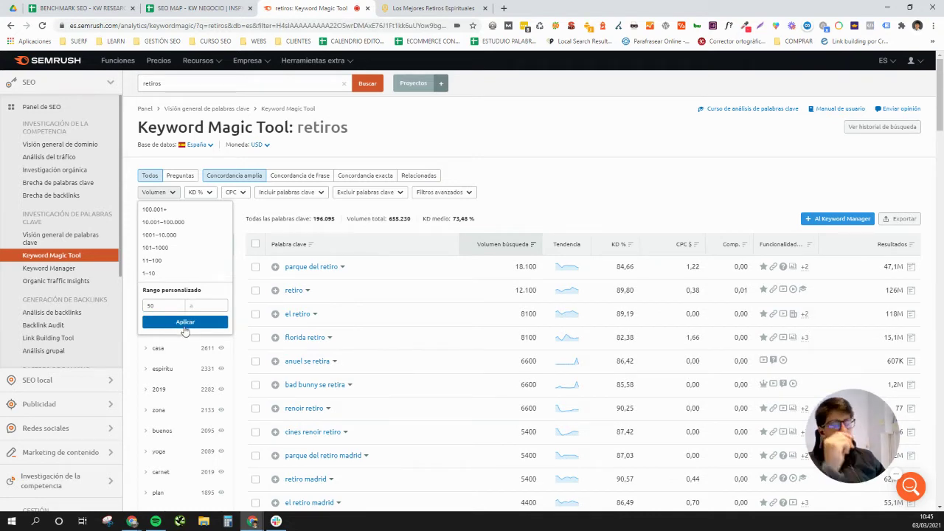
pyautogui.click(185, 322)
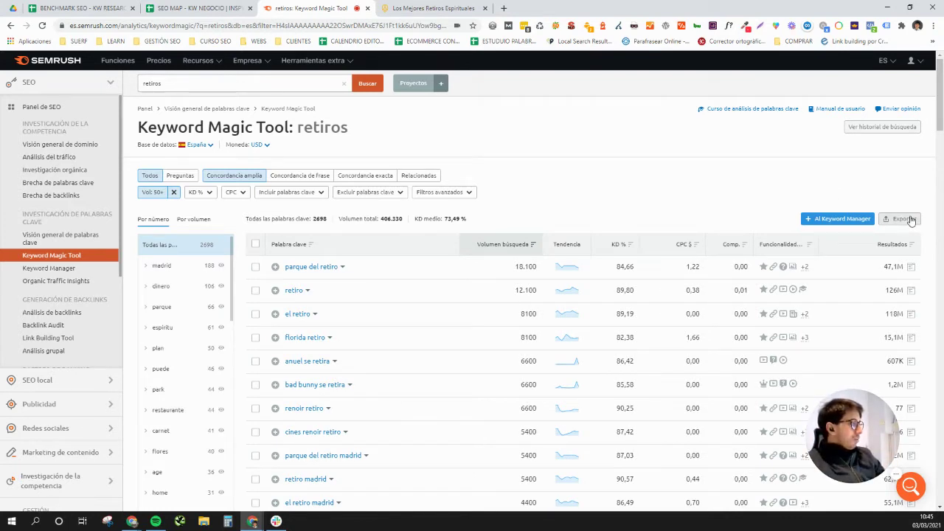
# Step: Export all filtered keywords as XLSX to LOCAL > CLIENTES > ENCUENTRATURETIRO, keeping the name retiros-phrase_fullsearch-es, and open the downloaded file in Excel
pyautogui.click(903, 219)
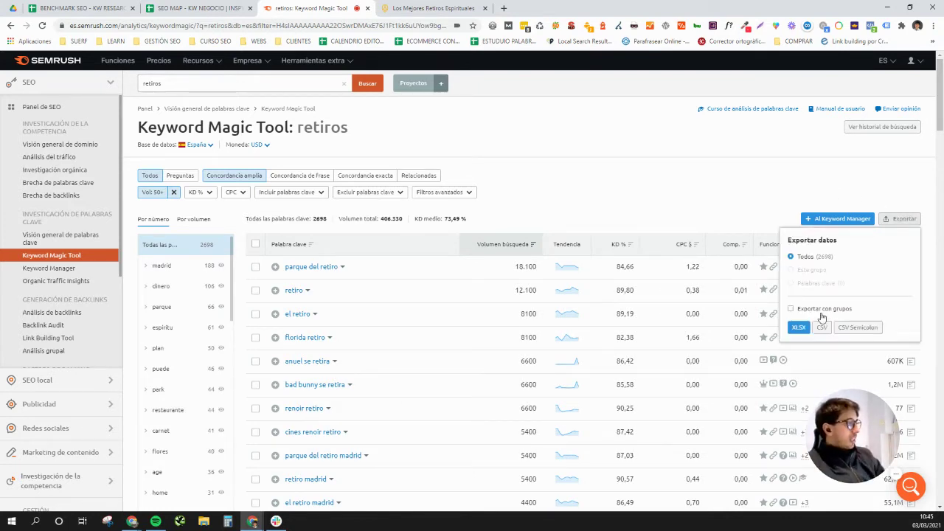
pyautogui.click(798, 328)
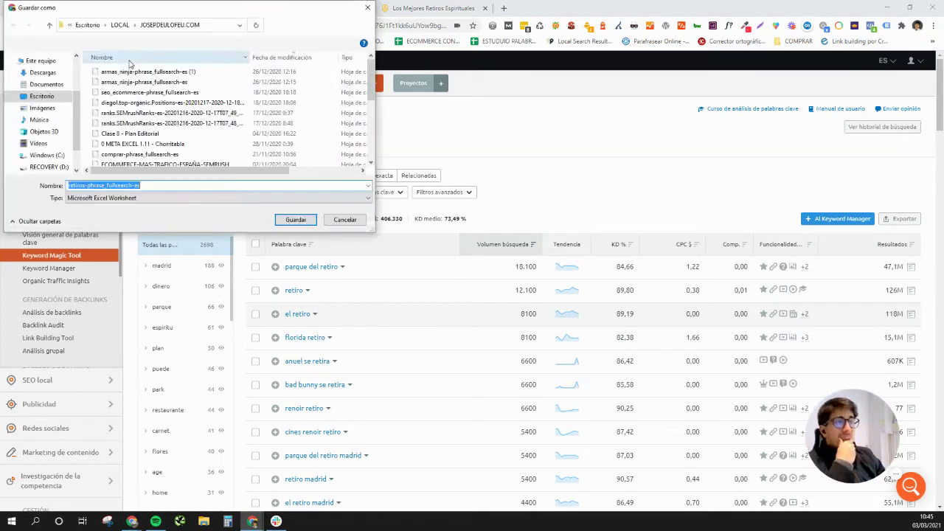
pyautogui.click(121, 25)
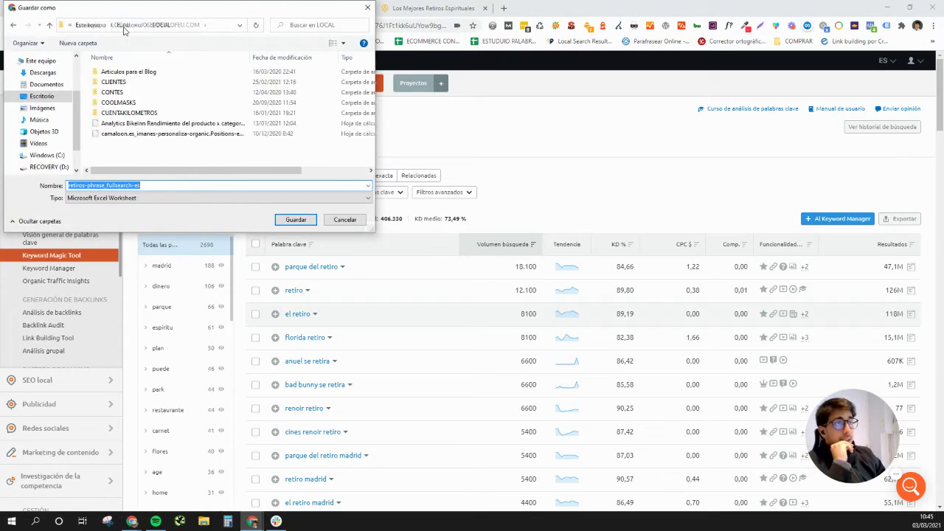
pyautogui.doubleClick(132, 84)
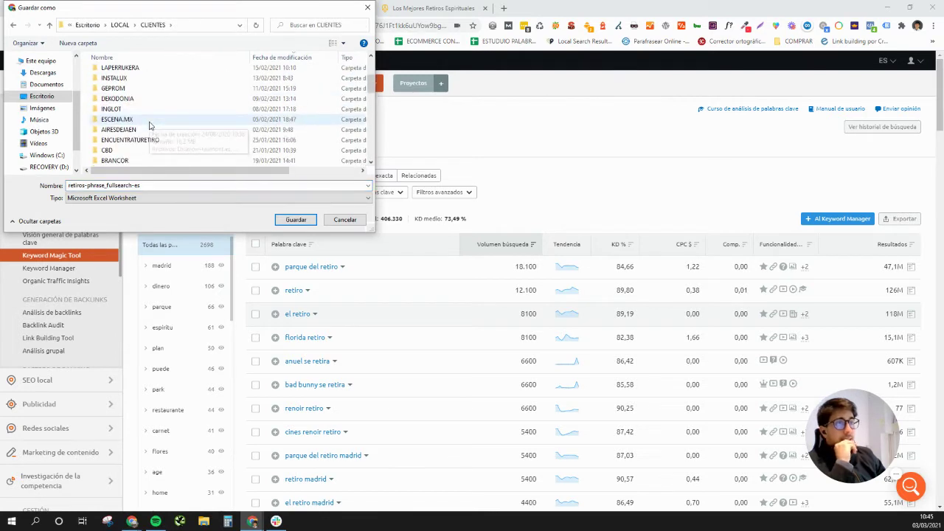
pyautogui.scroll(-6, 157, 150)
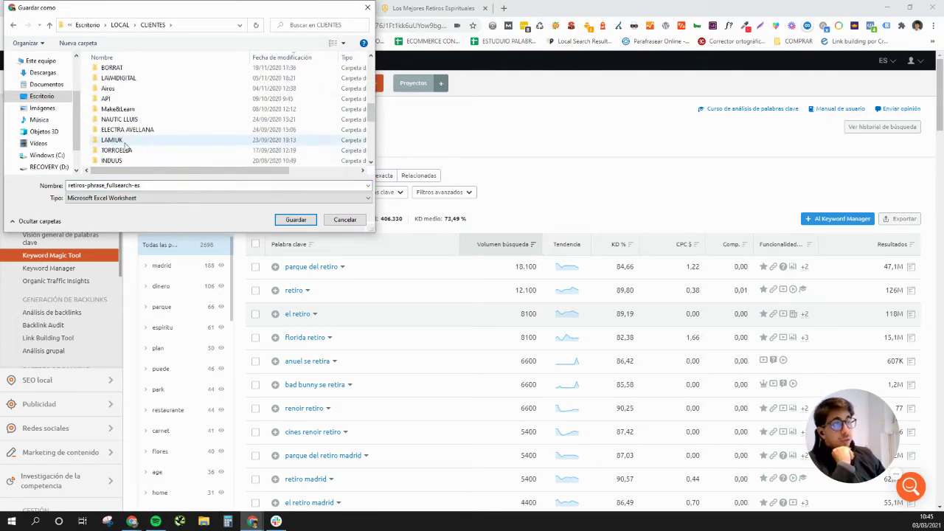
pyautogui.scroll(6, 133, 151)
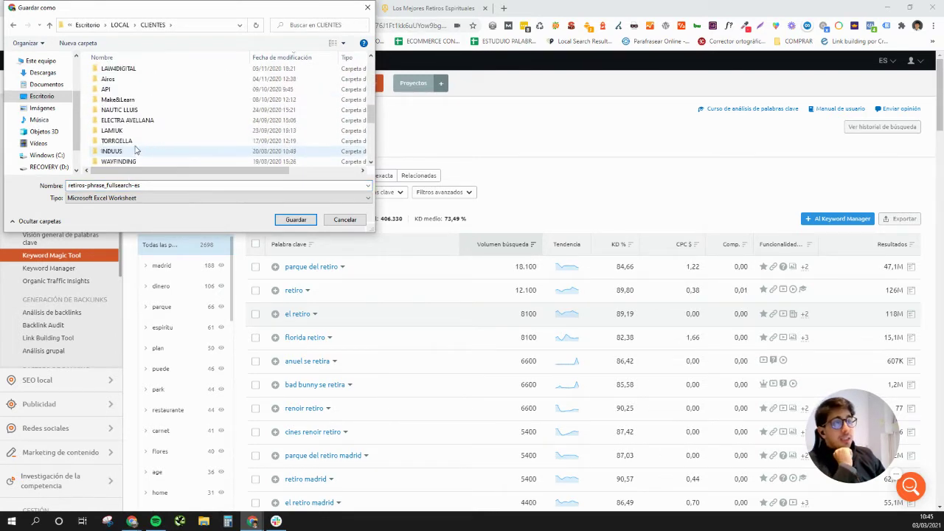
pyautogui.click(158, 70)
pyautogui.doubleClick(158, 68)
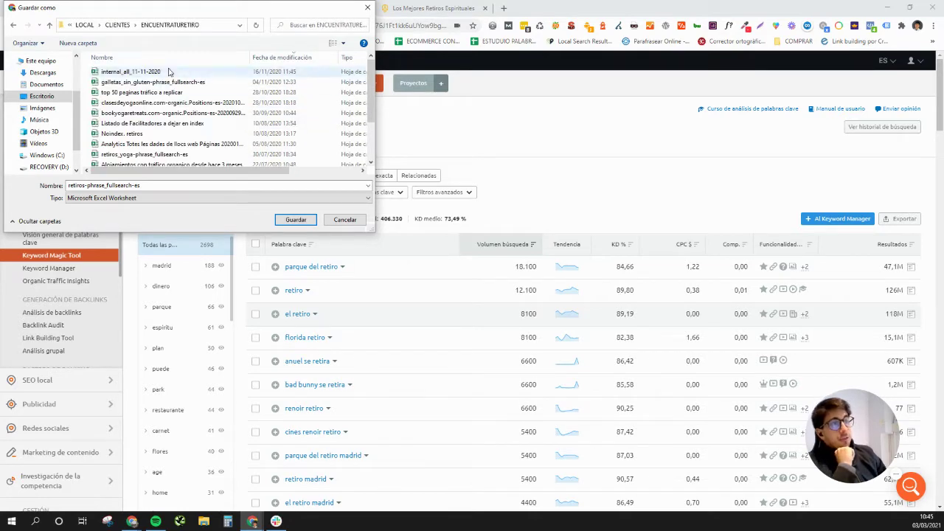
pyautogui.click(294, 220)
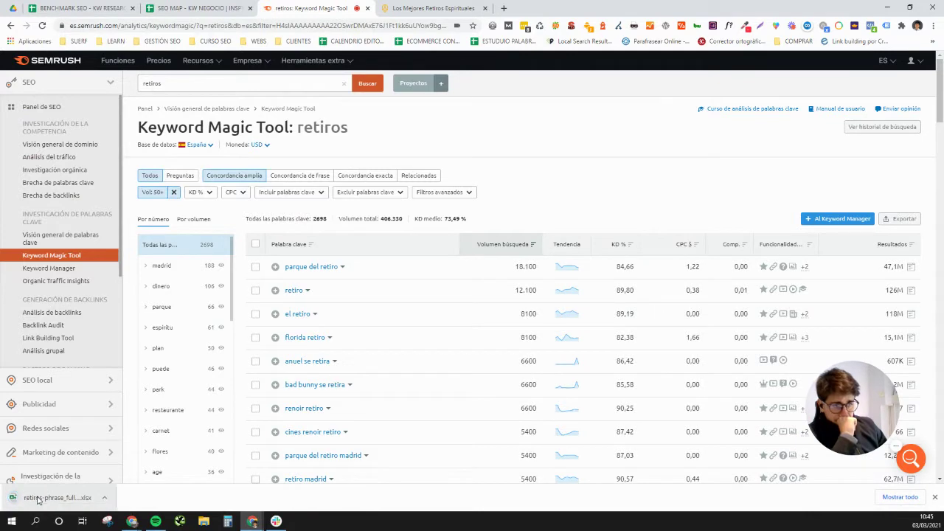
pyautogui.click(37, 500)
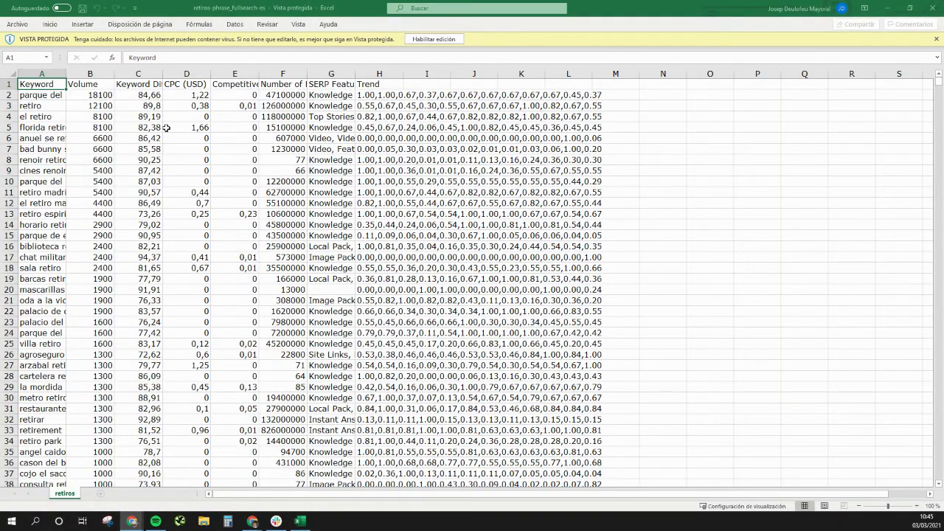
# Step: Copy the entire exported keyword table, from the Keyword header through its last row and the Trend column
pyautogui.click(242, 109)
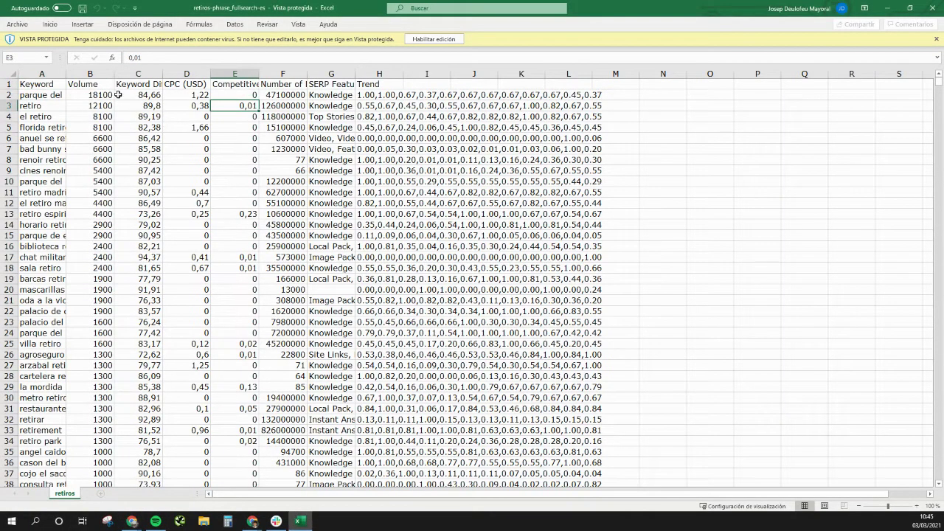
pyautogui.click(51, 86)
pyautogui.hotkey('ctrl', 'shift', 'Right')
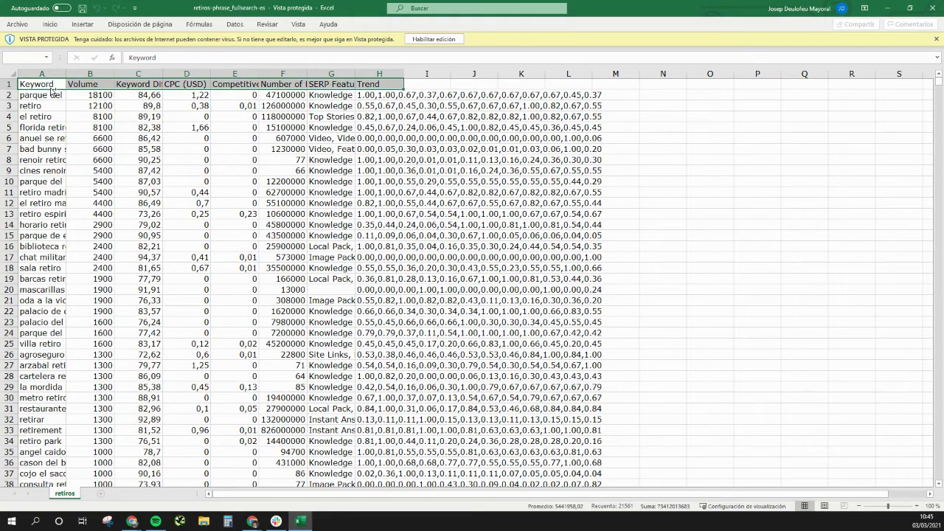
pyautogui.hotkey('ctrl', 'shift', 'Down')
pyautogui.hotkey('ctrl', 'c')
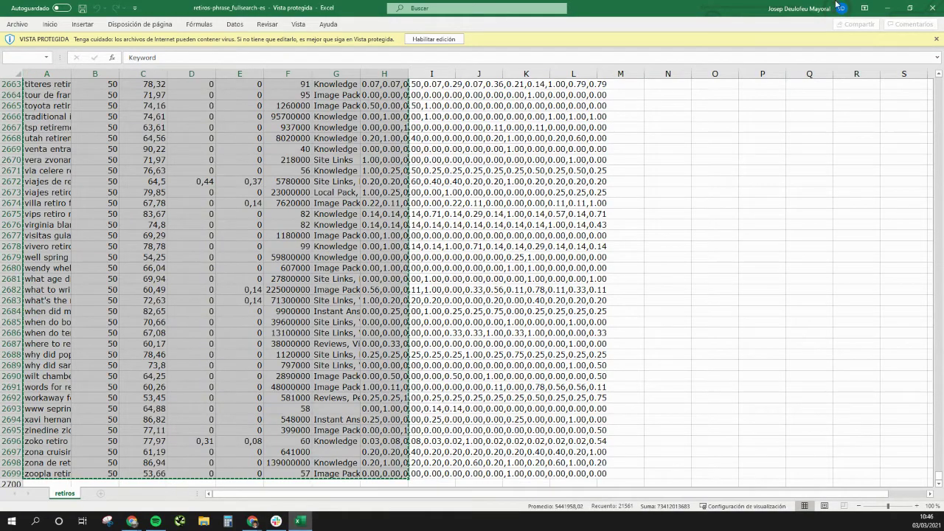
# Step: Switch to the BENCHMARK SEO - KW RESEARCH spreadsheet and paste the keyword table at C1 of the Copia de KW - (DUPLICAME) sheet
pyautogui.click(887, 7)
pyautogui.click(200, 7)
pyautogui.click(111, 6)
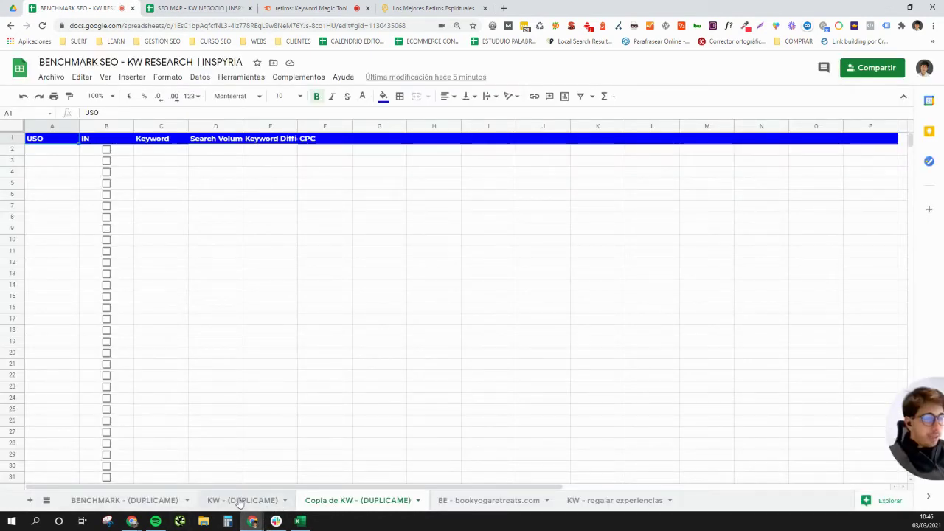
pyautogui.click(166, 143)
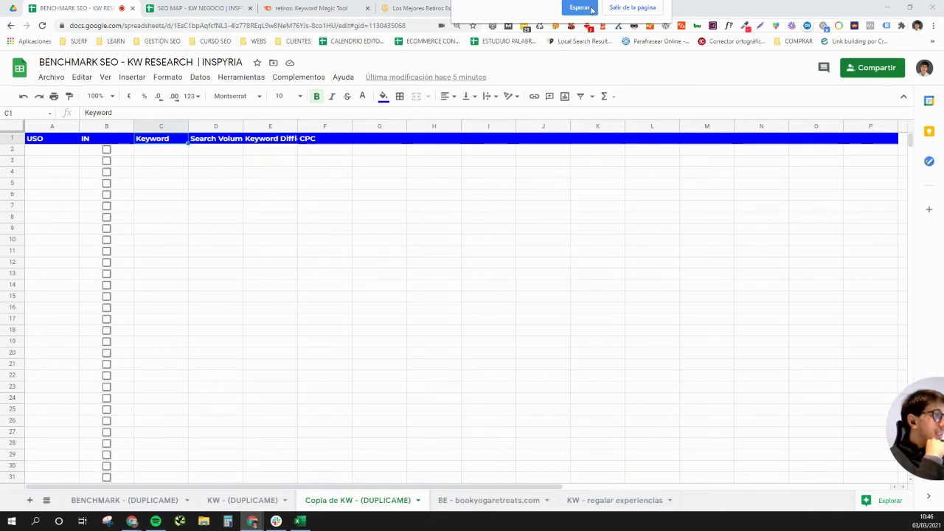
pyautogui.click(581, 8)
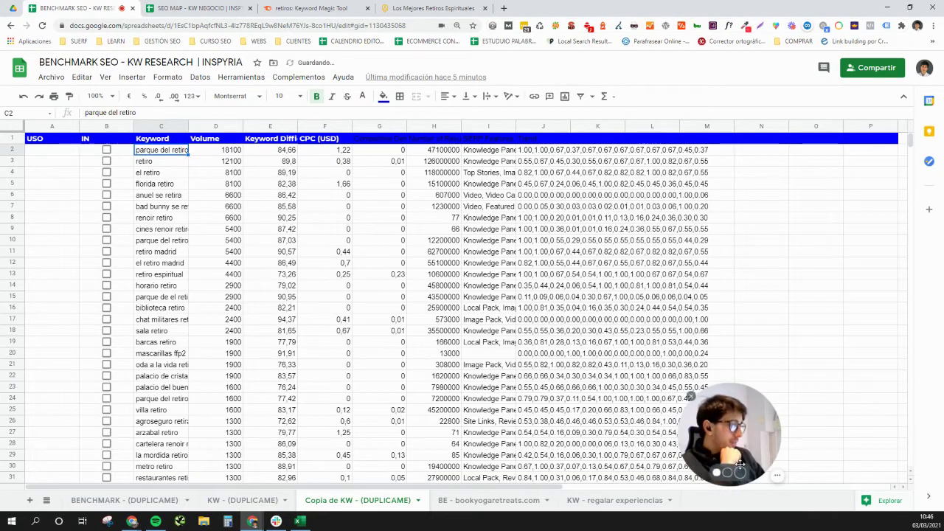
# Step: Widen the Keyword column so the full keywords fit
pyautogui.moveTo(819, 430); pyautogui.dragTo(841, 432)
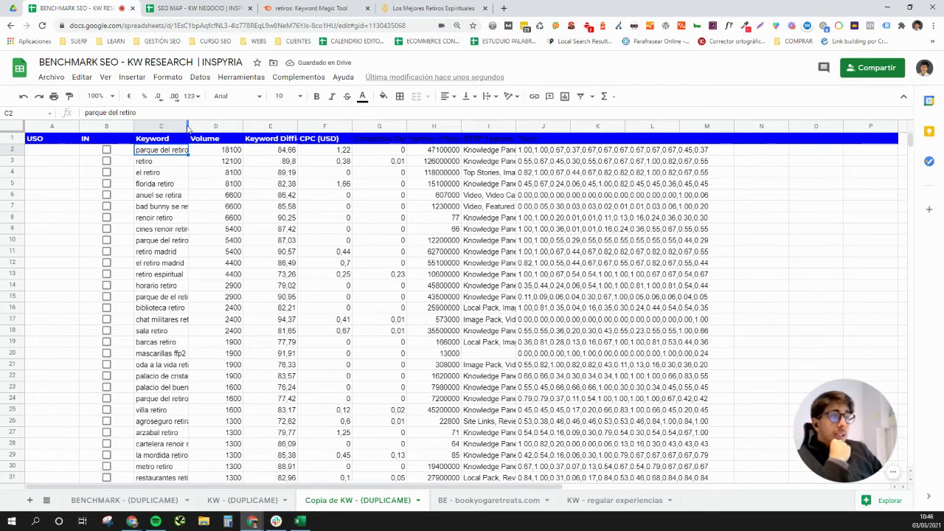
pyautogui.moveTo(187, 124); pyautogui.dragTo(206, 168)
pyautogui.click(200, 162)
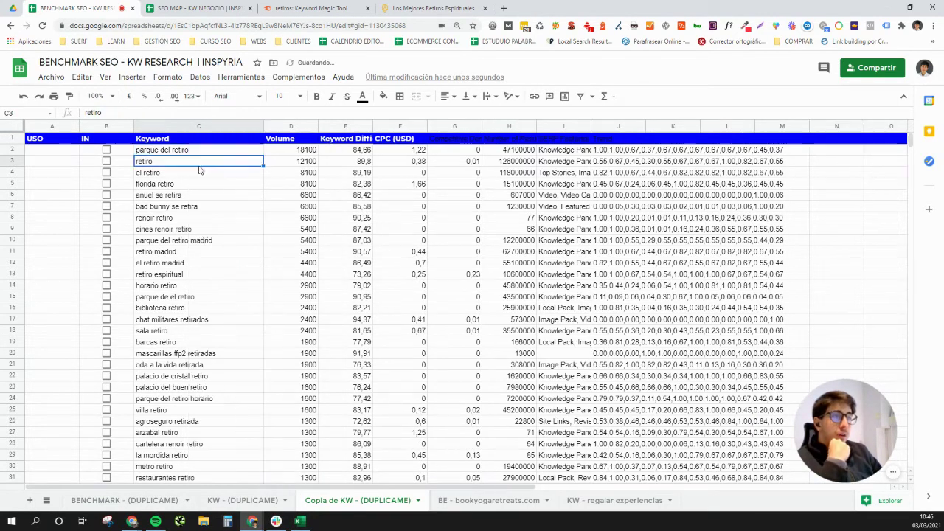
# Step: Copy the category dropdown cells A2:A1000 from BENCHMARK - (DUPLICAME) into the USO column of Copia de KW - (DUPLICAME), starting at A2
pyautogui.click(53, 151)
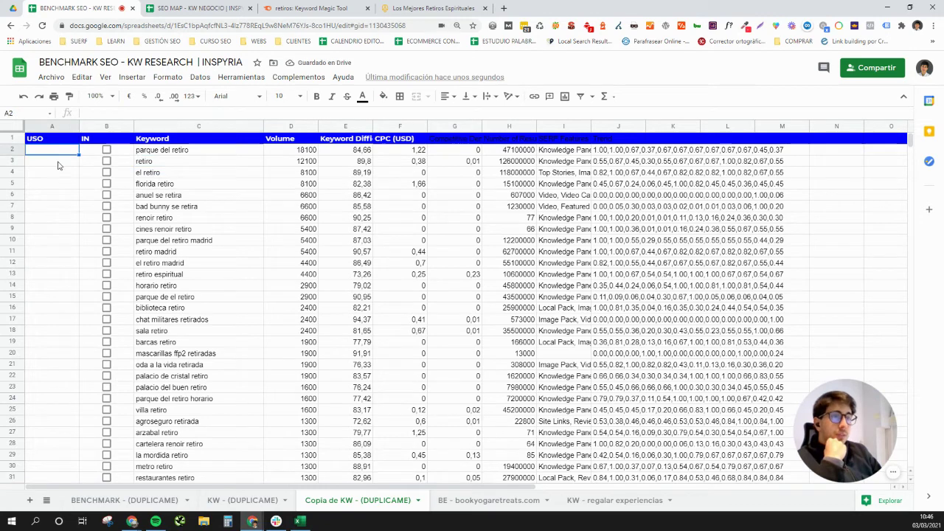
pyautogui.click(244, 501)
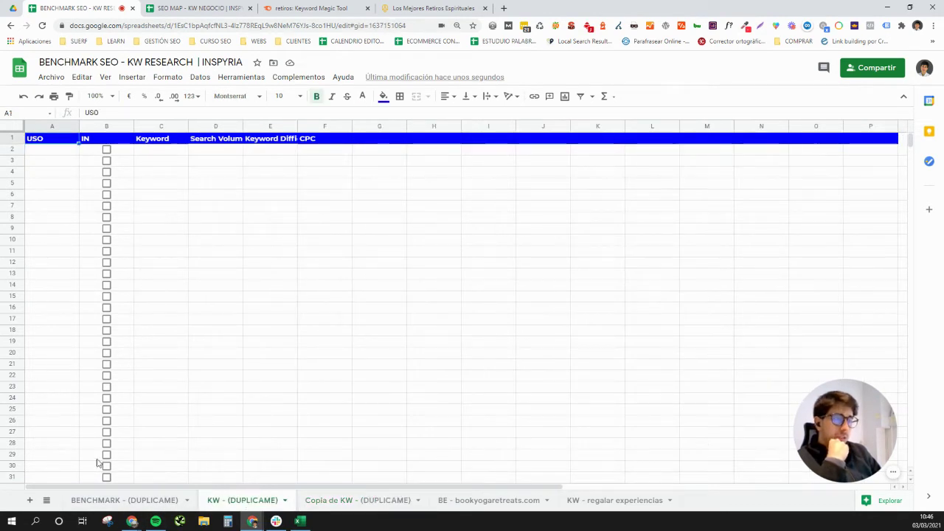
pyautogui.click(116, 499)
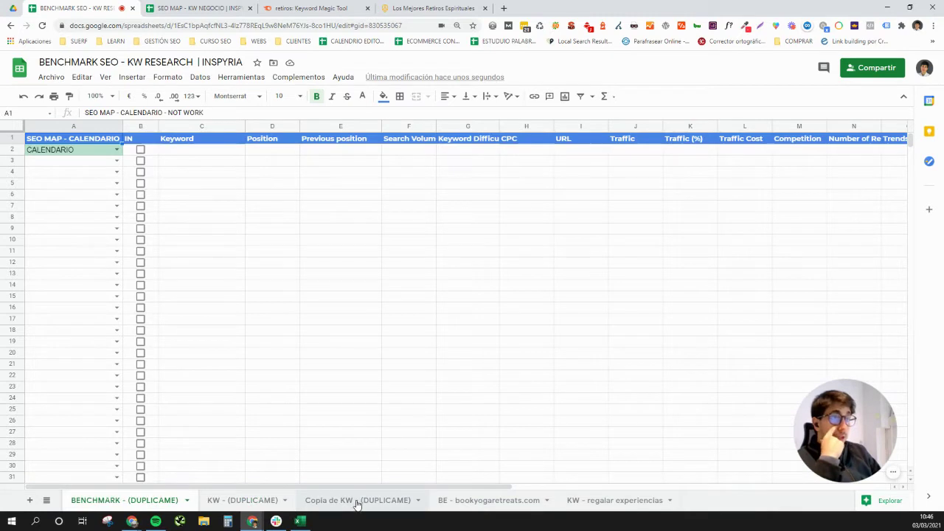
pyautogui.click(74, 151)
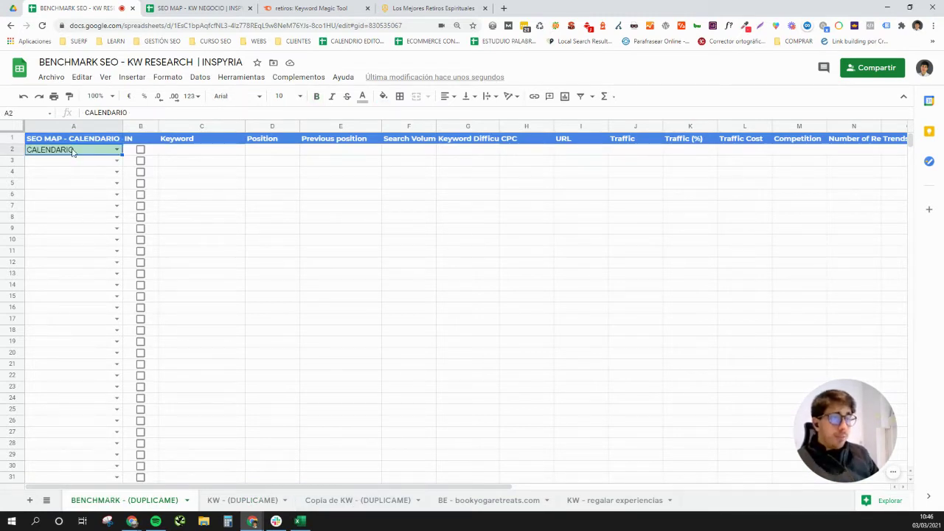
pyautogui.hotkey('ctrl', 'shift', 'Down')
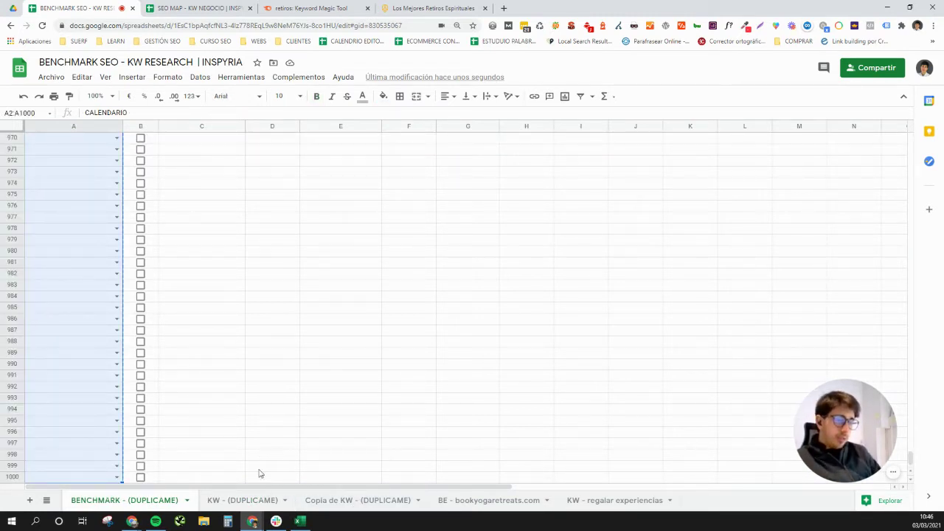
pyautogui.click(334, 500)
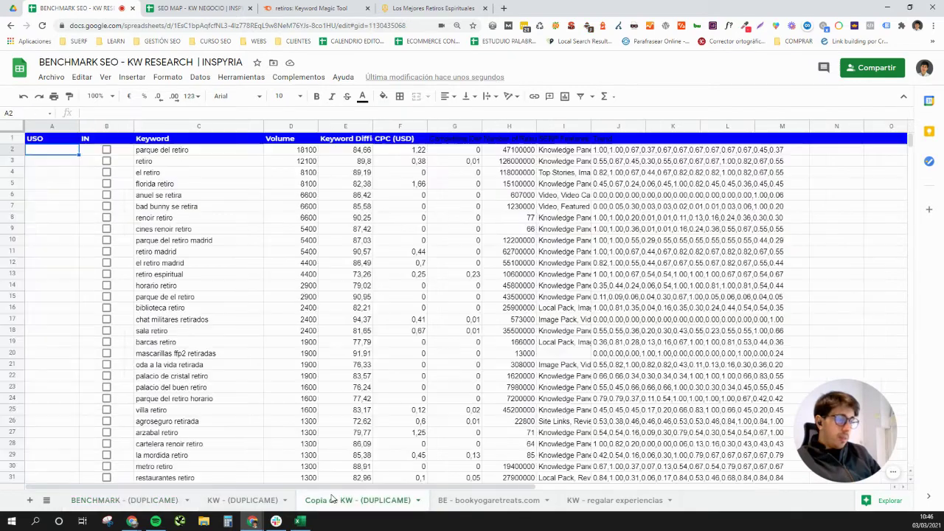
pyautogui.click(51, 152)
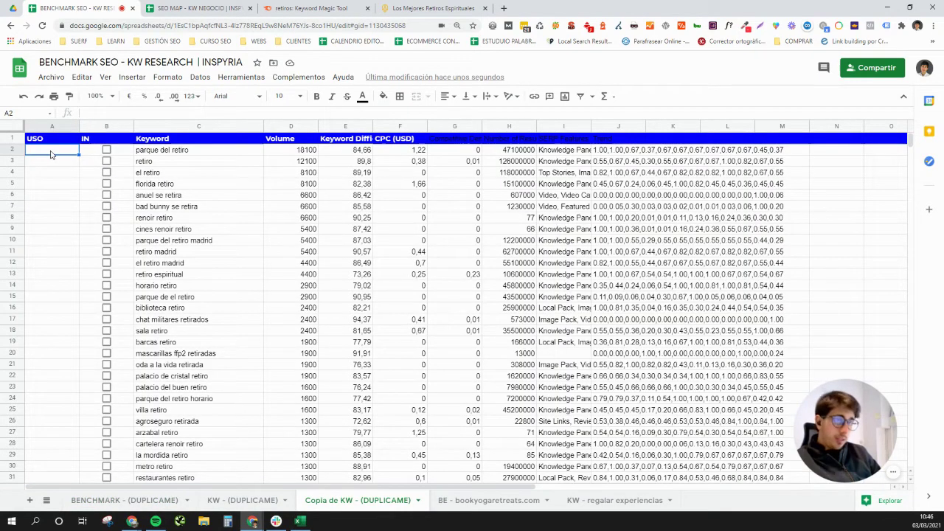
pyautogui.hotkey('ctrl', 'v')
pyautogui.click(63, 175)
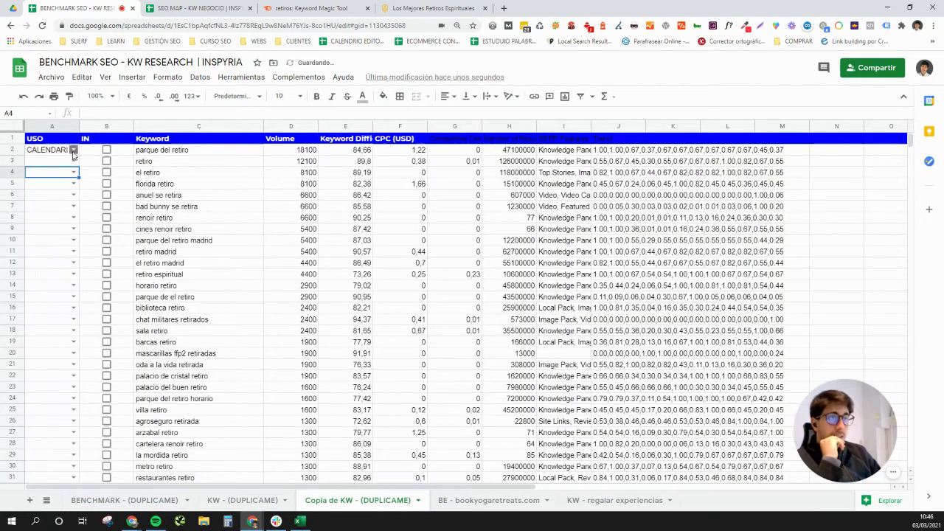
# Step: Rename the Copia de KW - (DUPLICAME) sheet as KW - retiro
pyautogui.doubleClick(353, 502)
pyautogui.click(346, 503)
pyautogui.moveTo(340, 502); pyautogui.dragTo(273, 509)
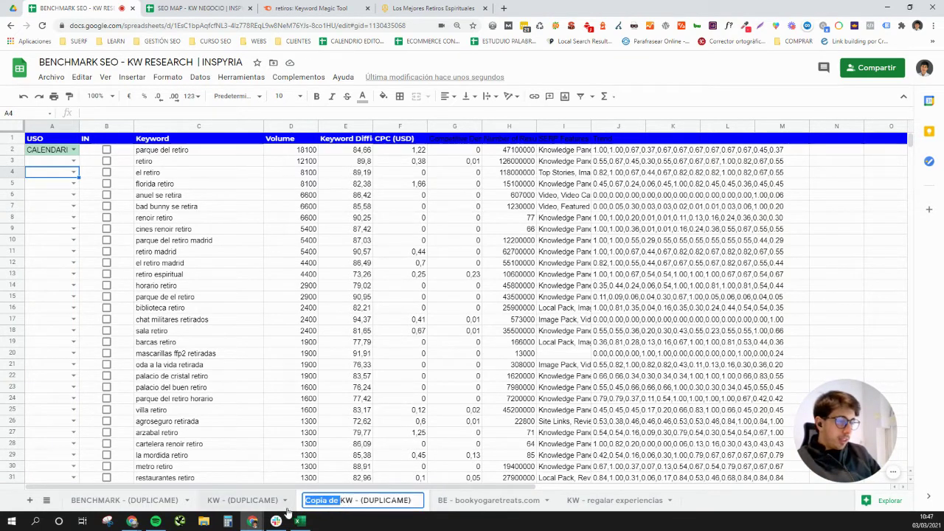
pyautogui.press('BackSpace')
pyautogui.moveTo(378, 506); pyautogui.dragTo(326, 506)
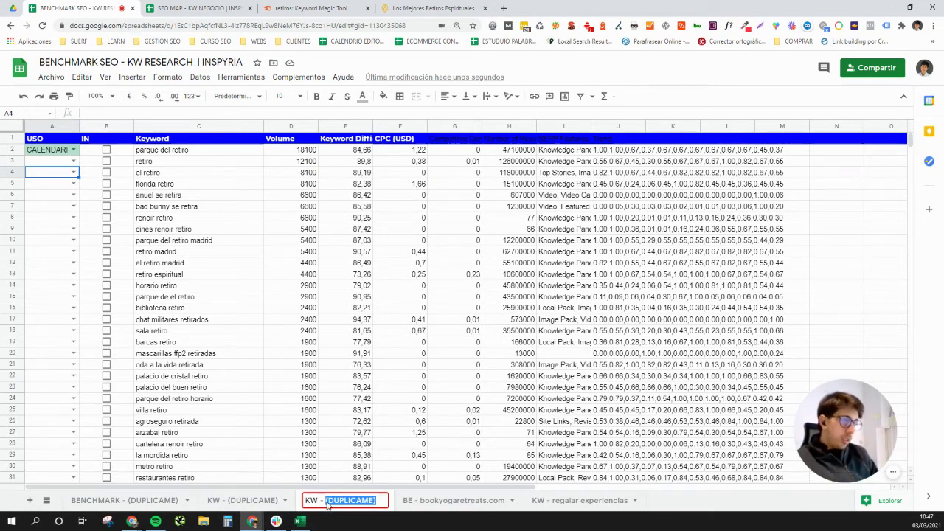
pyautogui.write('retiro')
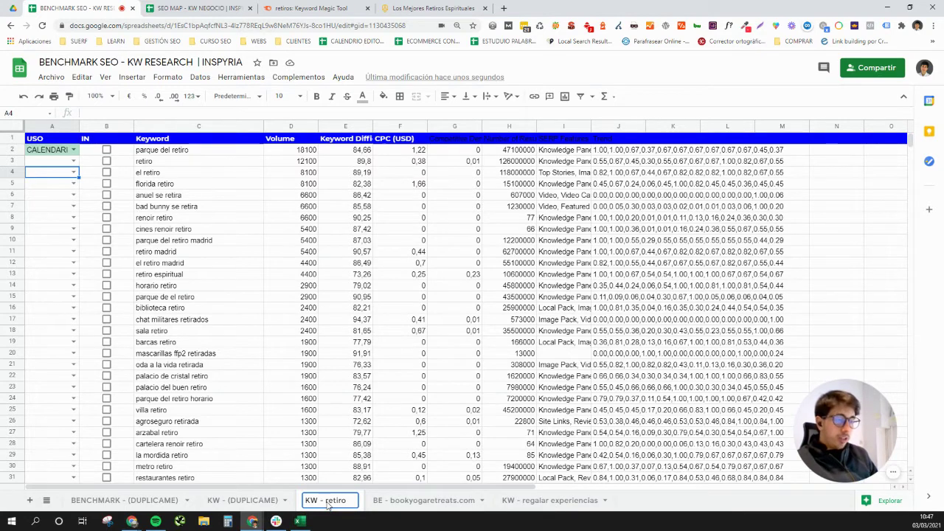
pyautogui.press('Return')
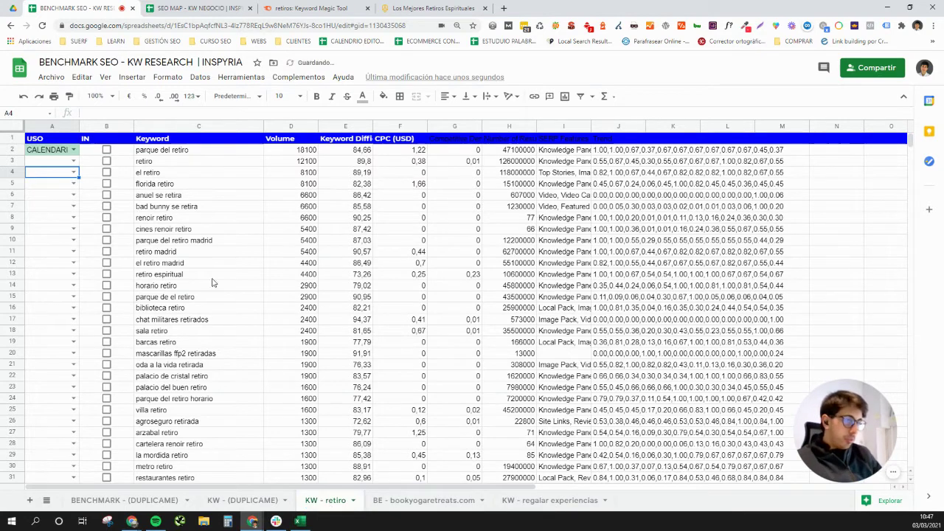
# Step: Classify "retiro" as SEO MAP with its IN checkbox ticked, and set "parque del retiro" to NOT WORK
pyautogui.click(191, 209)
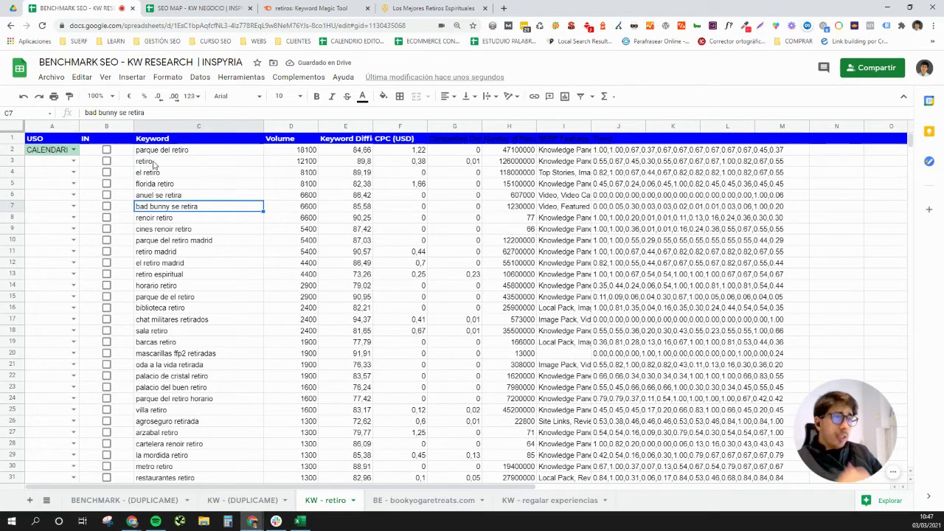
pyautogui.click(155, 163)
pyautogui.click(73, 161)
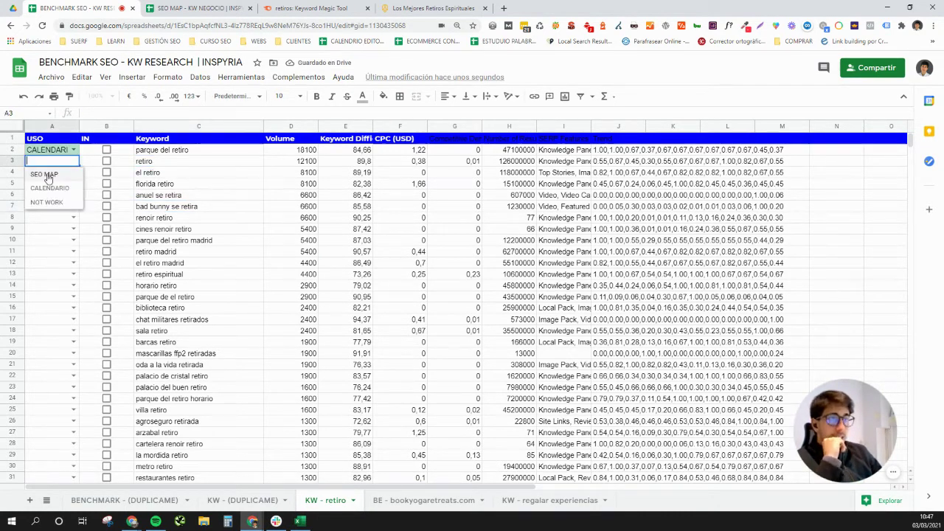
pyautogui.click(66, 180)
pyautogui.click(106, 161)
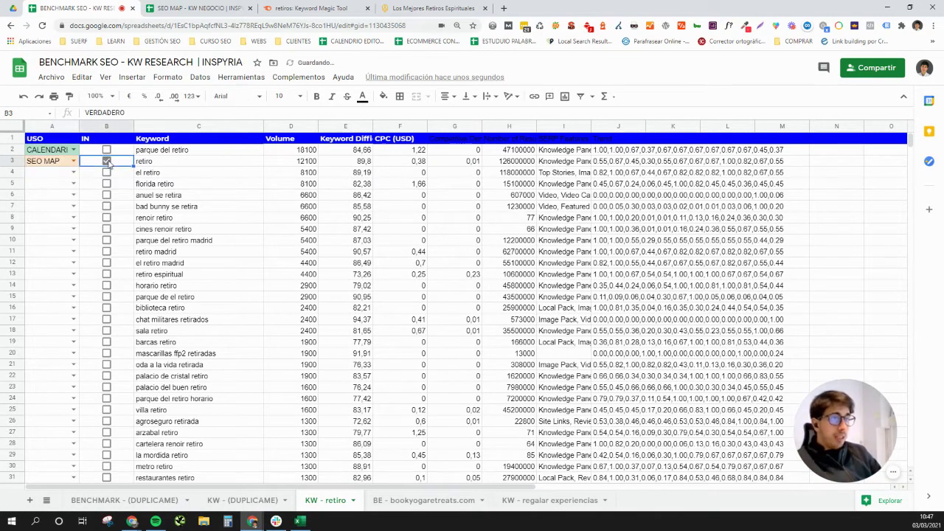
pyautogui.click(73, 150)
pyautogui.click(47, 191)
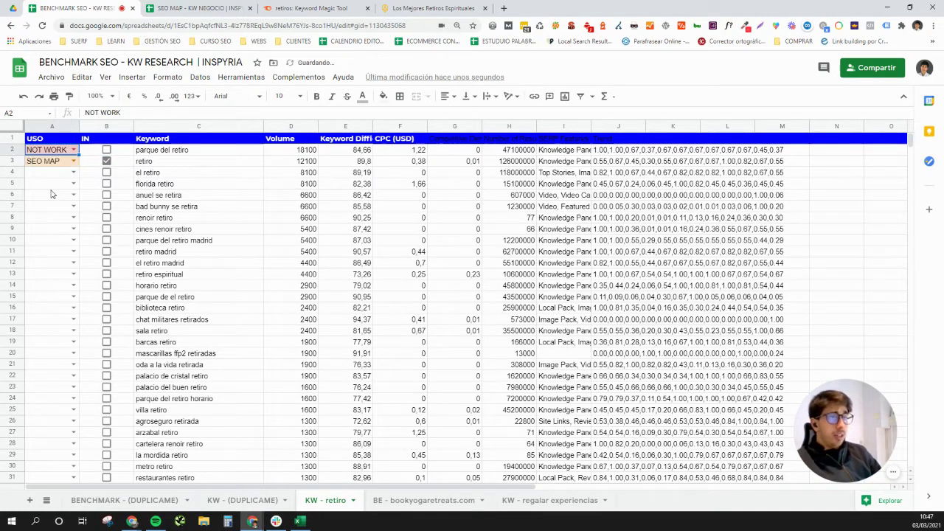
# Step: Set the USO of "florida retiro" and "bad bunny se retira" to NOT WORK
pyautogui.click(183, 176)
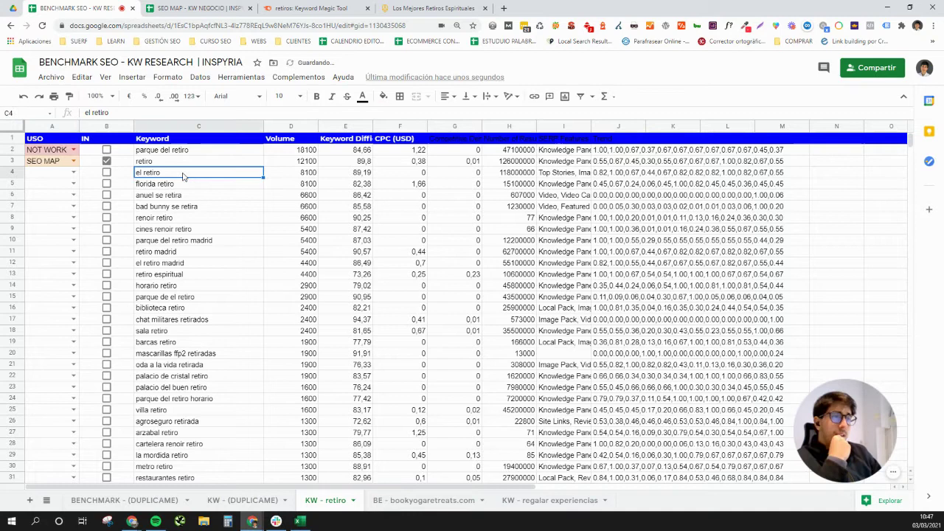
pyautogui.click(167, 185)
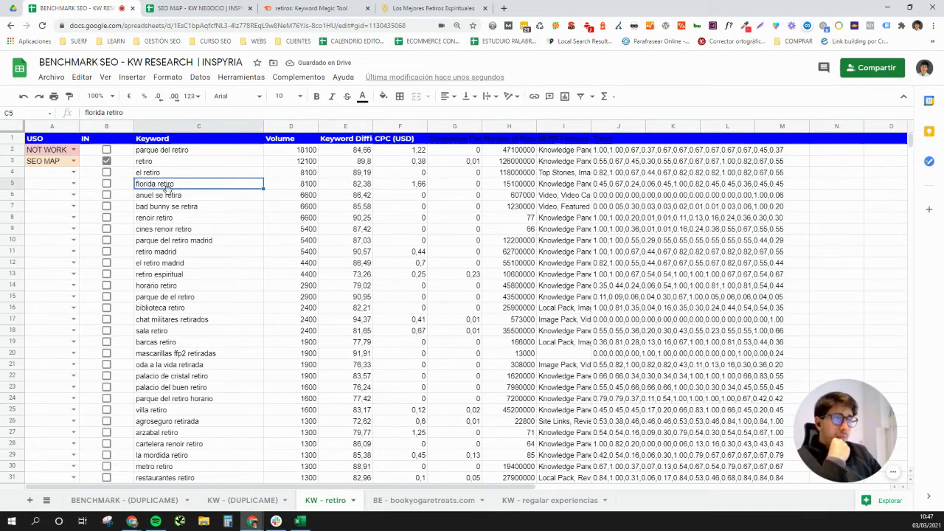
pyautogui.click(73, 184)
pyautogui.click(47, 225)
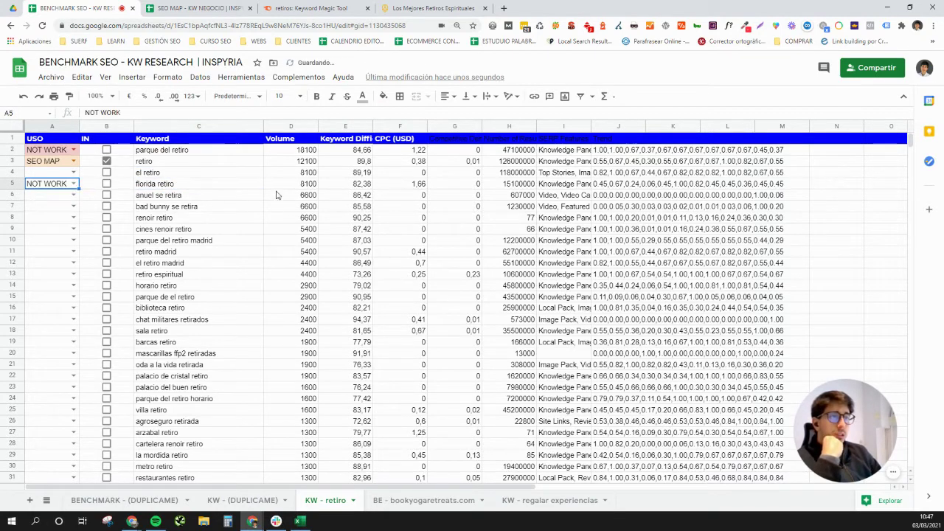
pyautogui.click(206, 196)
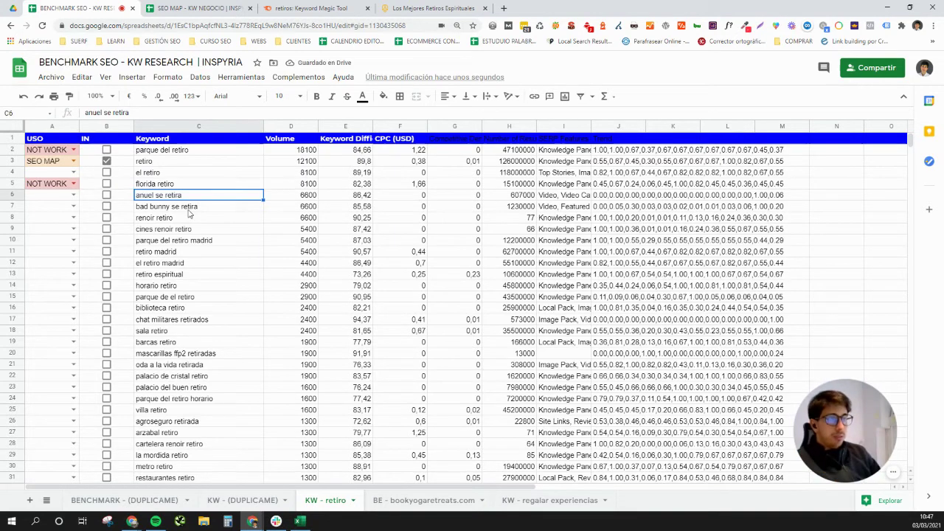
pyautogui.click(189, 210)
pyautogui.click(74, 208)
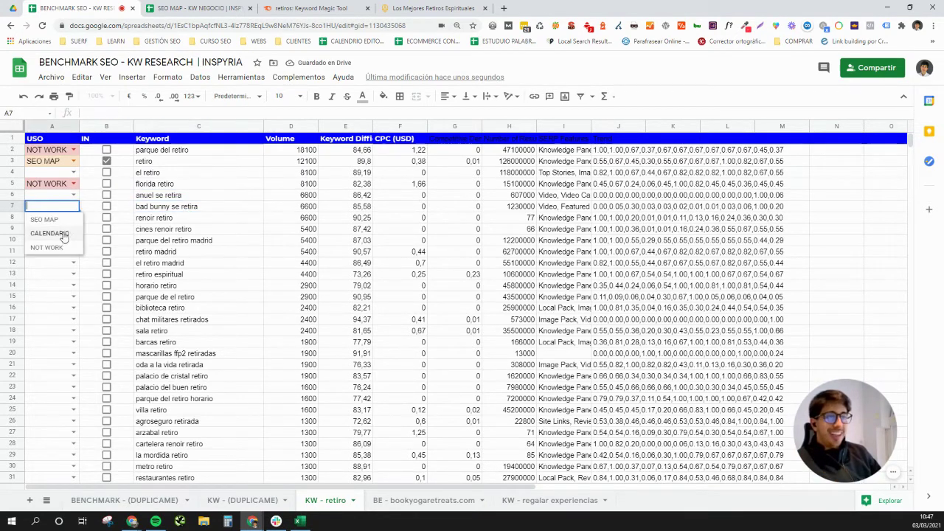
pyautogui.click(65, 248)
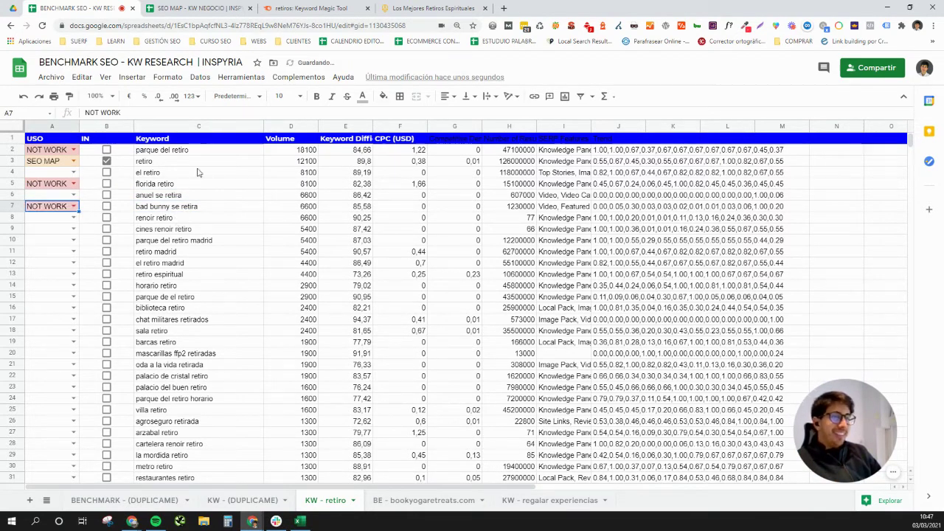
# Step: Add a filter to all columns of the KW - retiro sheet
pyautogui.click(18, 129)
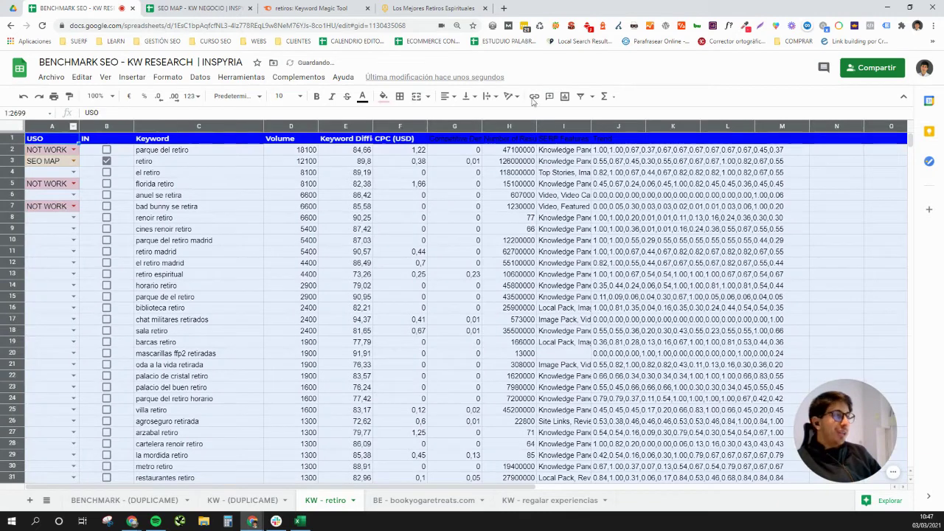
pyautogui.click(580, 97)
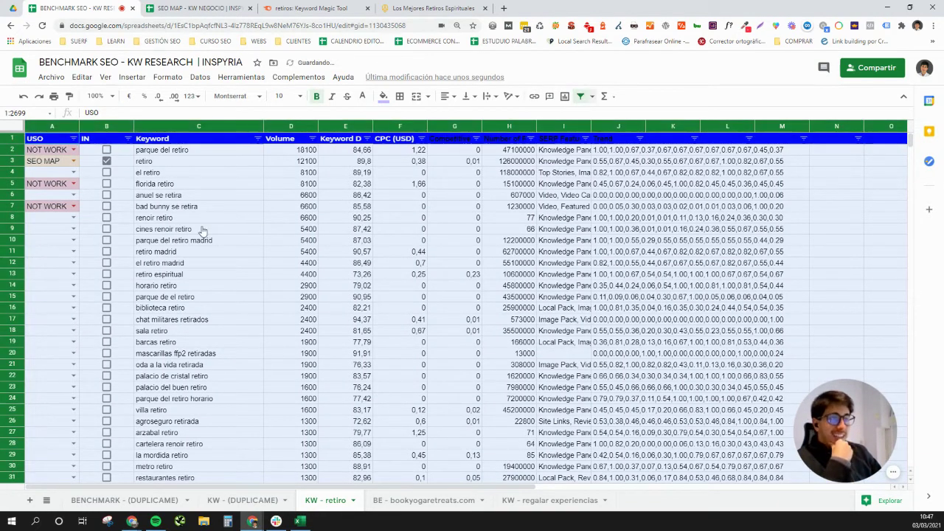
pyautogui.click(168, 239)
# Step: Set the USO of "retiro espiritual" to SEO MAP
pyautogui.click(184, 253)
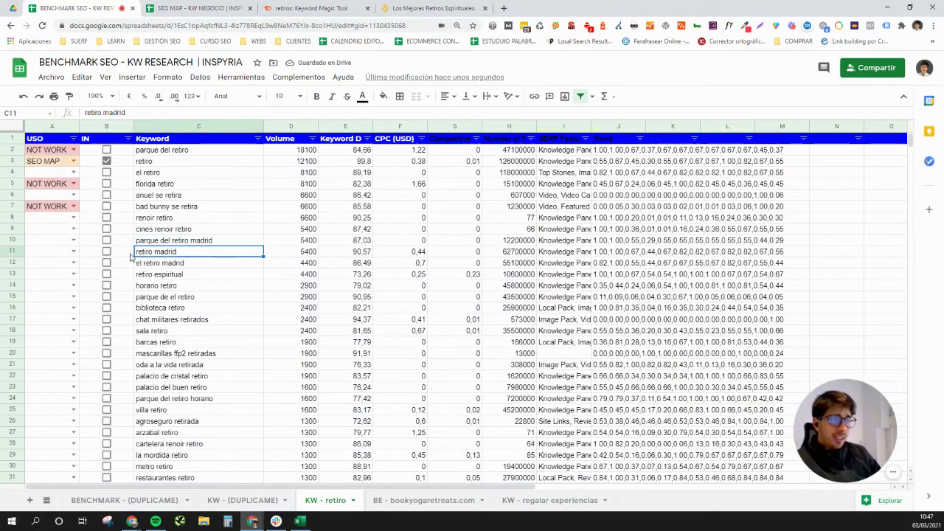
pyautogui.click(142, 266)
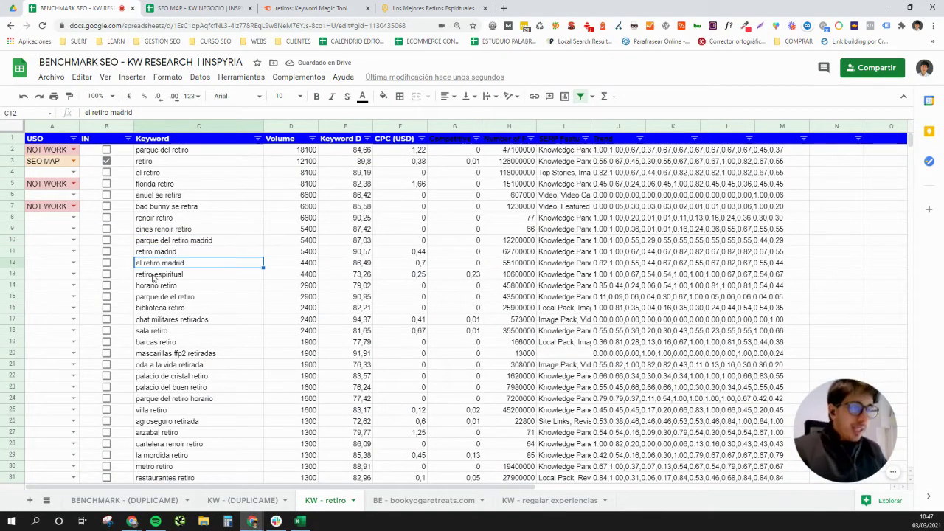
pyautogui.click(145, 273)
pyautogui.click(73, 274)
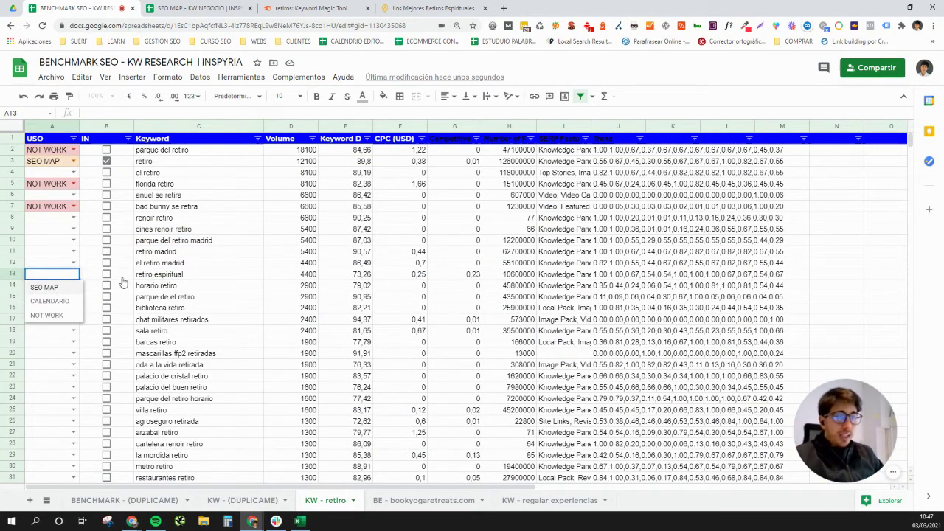
pyautogui.click(46, 289)
# Step: Search Google for "retiro espiritual" in a new browser tab
pyautogui.click(194, 274)
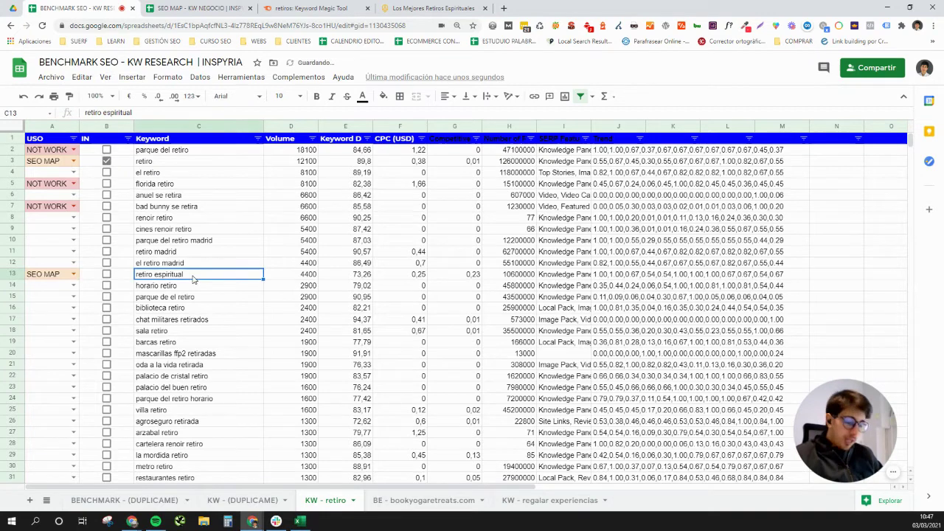
pyautogui.click(504, 8)
pyautogui.write('retiro espiritual')
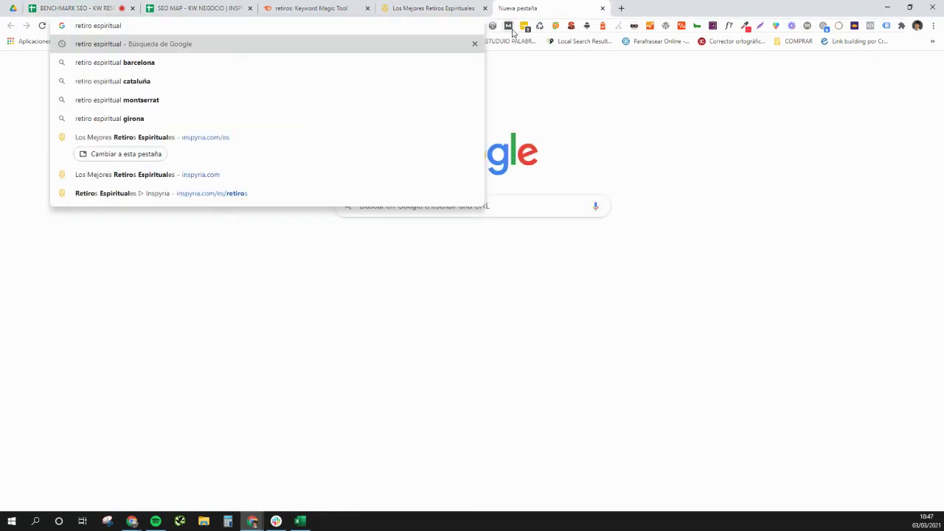
pyautogui.press('Return')
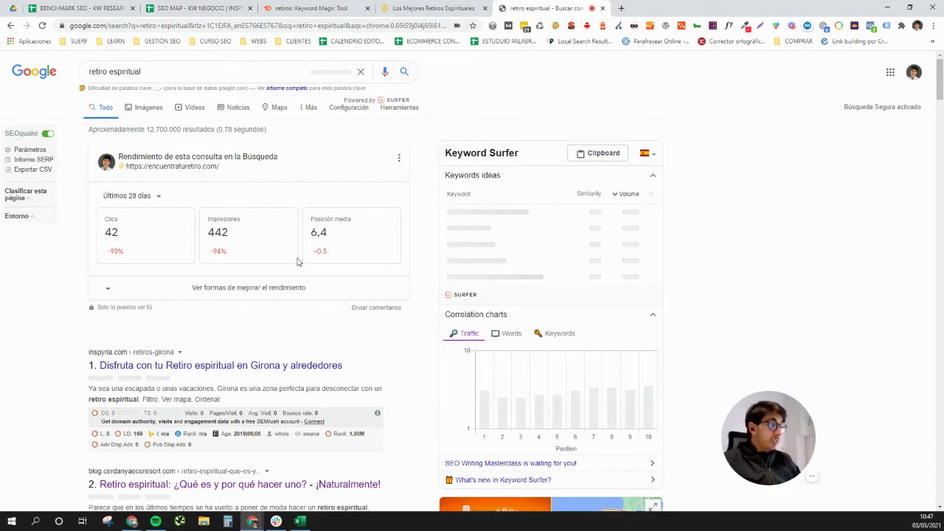
# Step: Examine which pages rank in the Google results for "retiro espiritual" and what search intent they cover
pyautogui.scroll(-1, 152, 256)
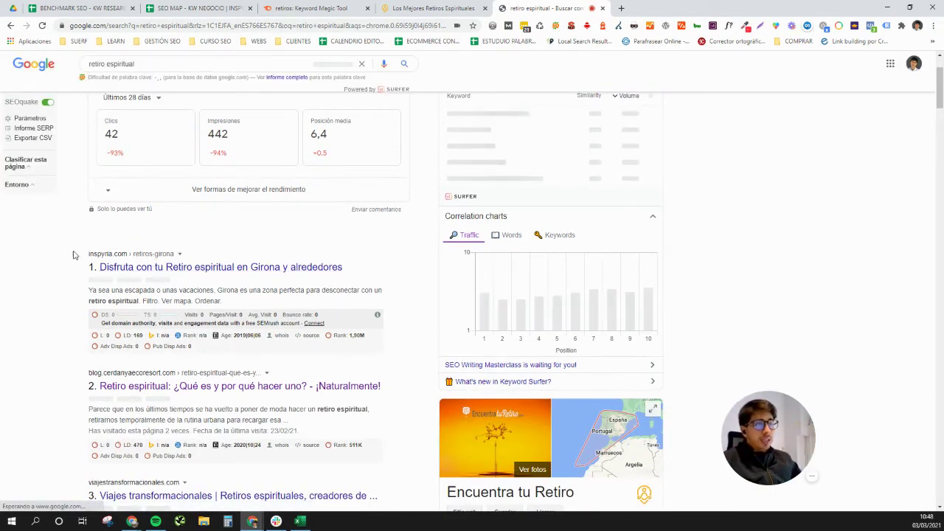
pyautogui.scroll(1, 152, 258)
pyautogui.scroll(-1, 327, 359)
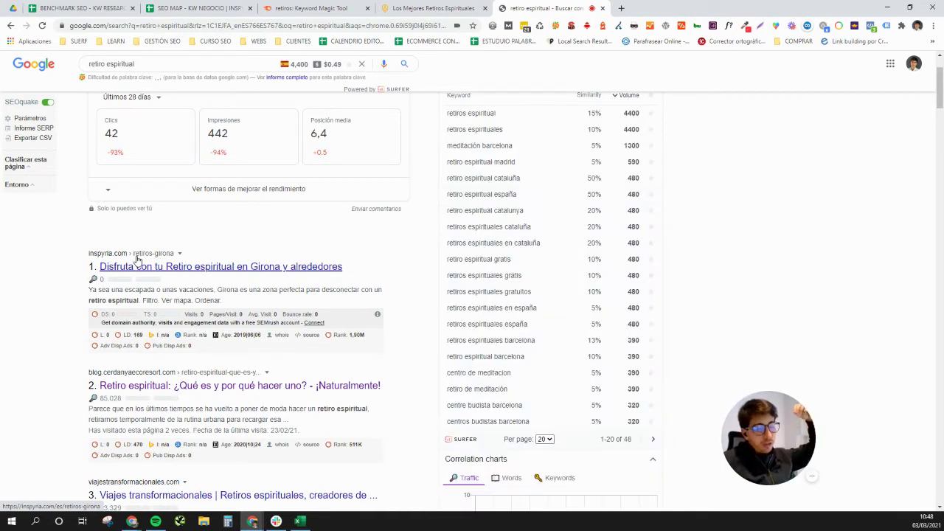
pyautogui.scroll(-2, 137, 258)
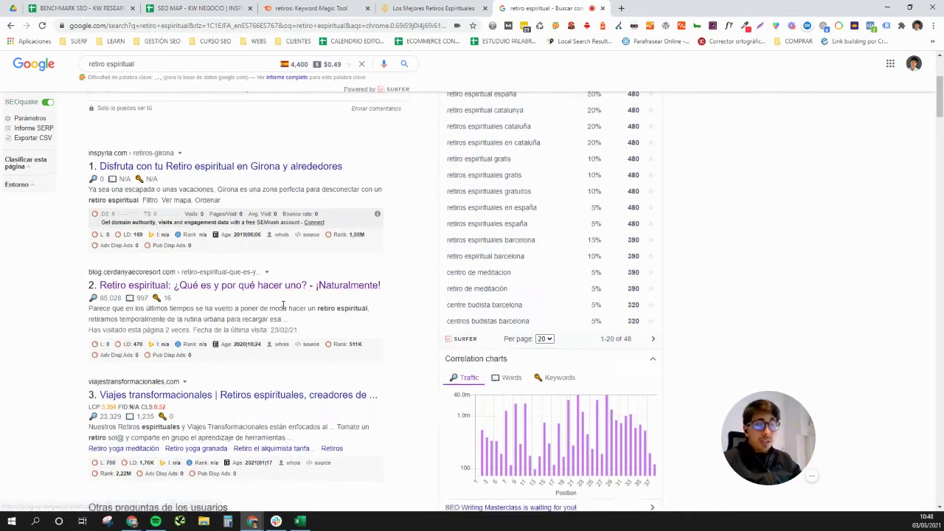
pyautogui.scroll(-5, 245, 303)
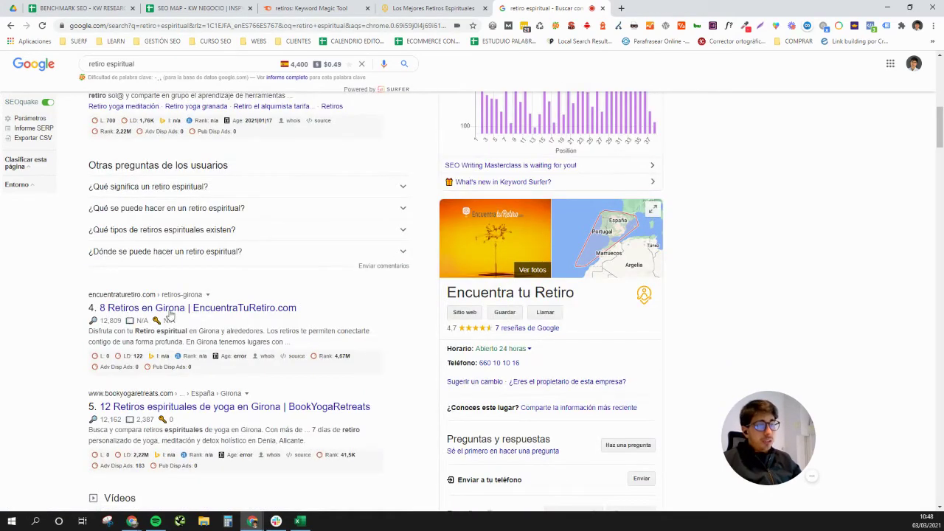
pyautogui.scroll(3, 133, 314)
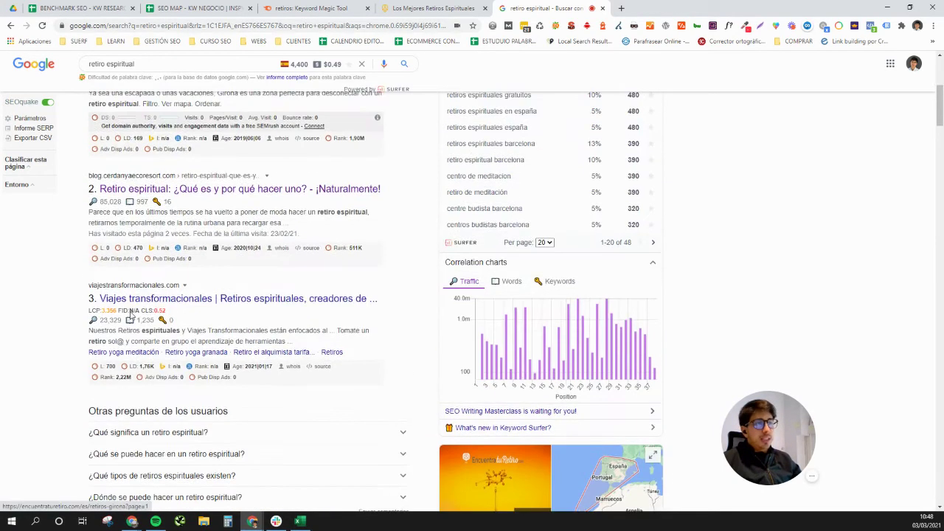
pyautogui.scroll(4, 132, 314)
pyautogui.scroll(-7, 129, 371)
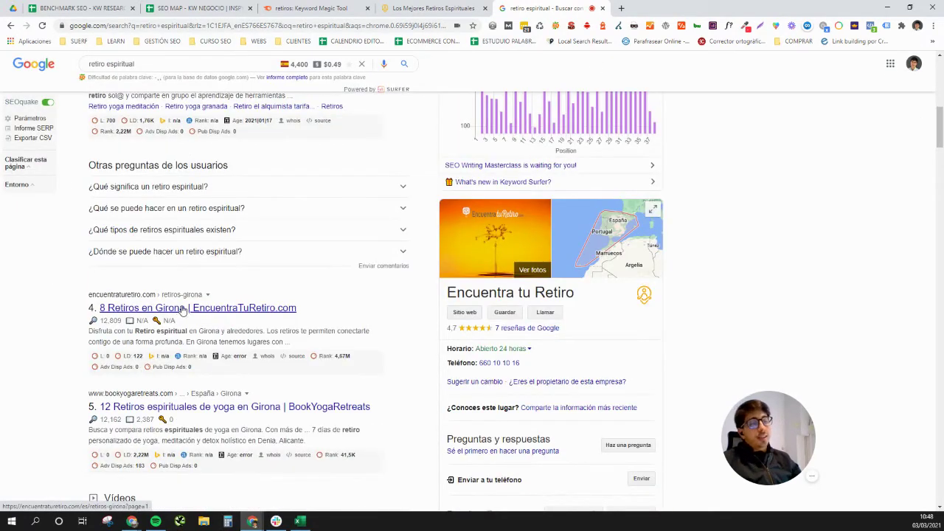
# Step: Open the EncuentraTuRetiro result for Girona in a separate tab, close it, and go back over the remaining search results
pyautogui.rightClick(187, 309)
pyautogui.click(221, 316)
pyautogui.hotkey('ctrl', 'Tab')
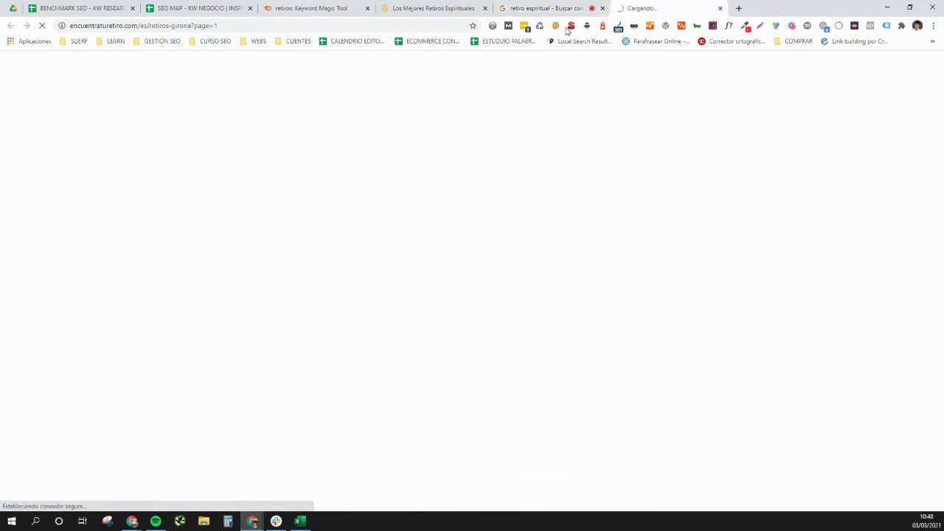
pyautogui.click(720, 9)
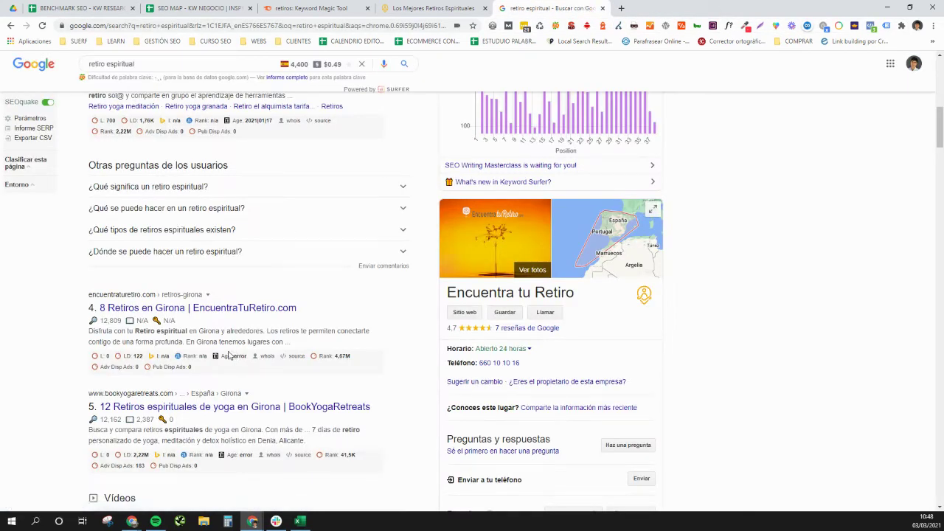
pyautogui.scroll(-3, 185, 317)
pyautogui.scroll(4, 147, 234)
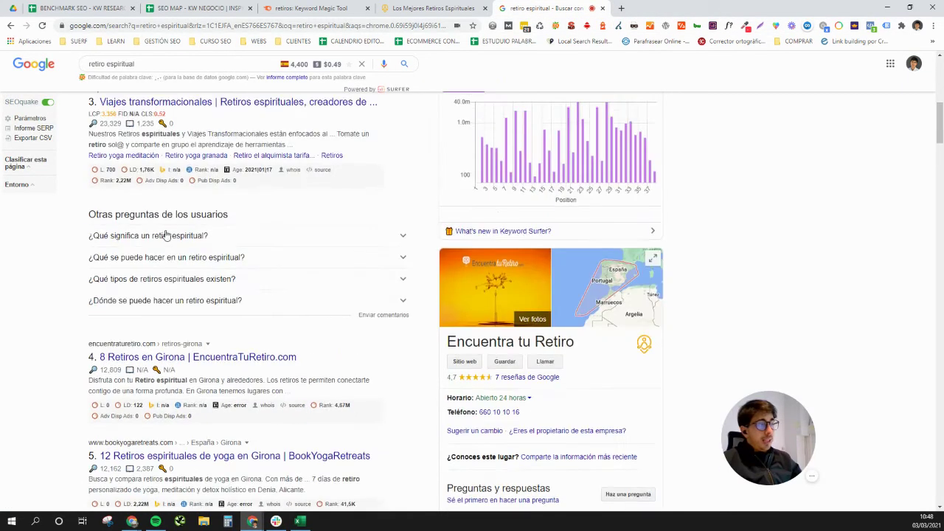
pyautogui.scroll(6, 166, 234)
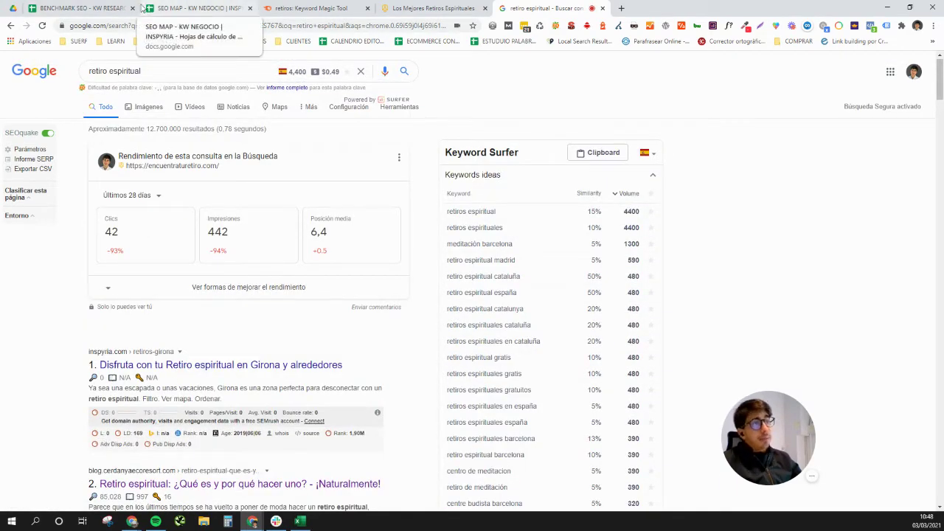
# Step: Return to the KW - retiro sheet and tick the IN checkbox of "retiro espiritual"
pyautogui.click(144, 8)
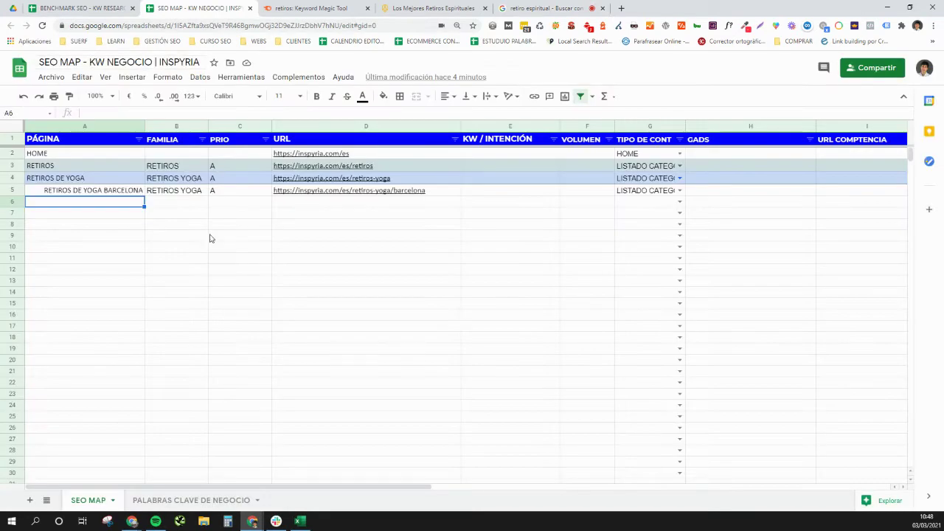
pyautogui.click(118, 4)
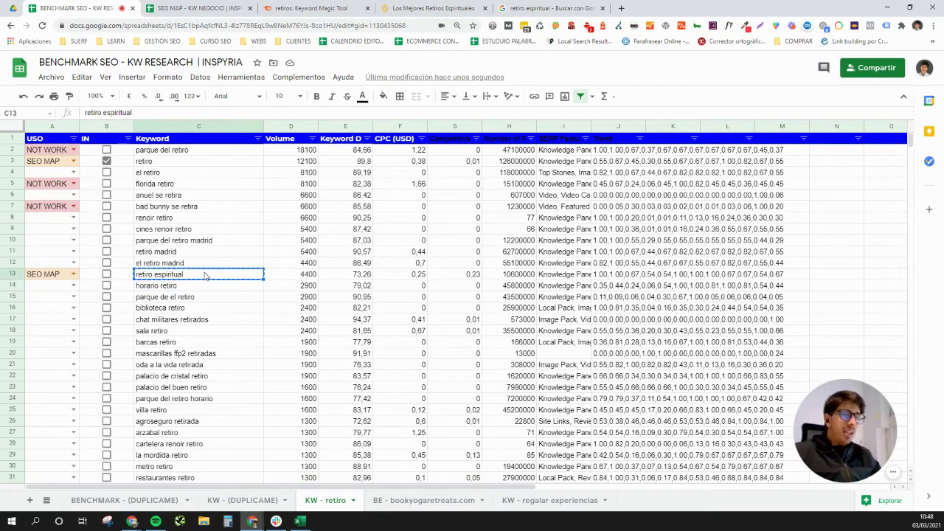
pyautogui.click(107, 274)
# Step: Copy the keyword, volume, difficulty and CPC of "retiro espiritual" into row 2 of the SEO MAP file's PALABRAS CLAVE DE NEGOCIO sheet
pyautogui.click(174, 280)
pyautogui.hotkey('shift', 'Right')
pyautogui.hotkey('shift', 'Right')
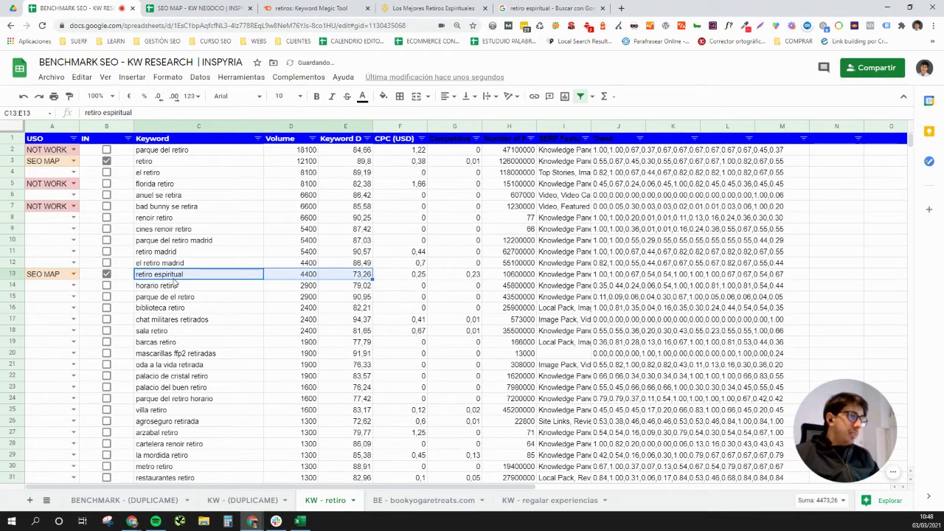
pyautogui.hotkey('shift', 'Right')
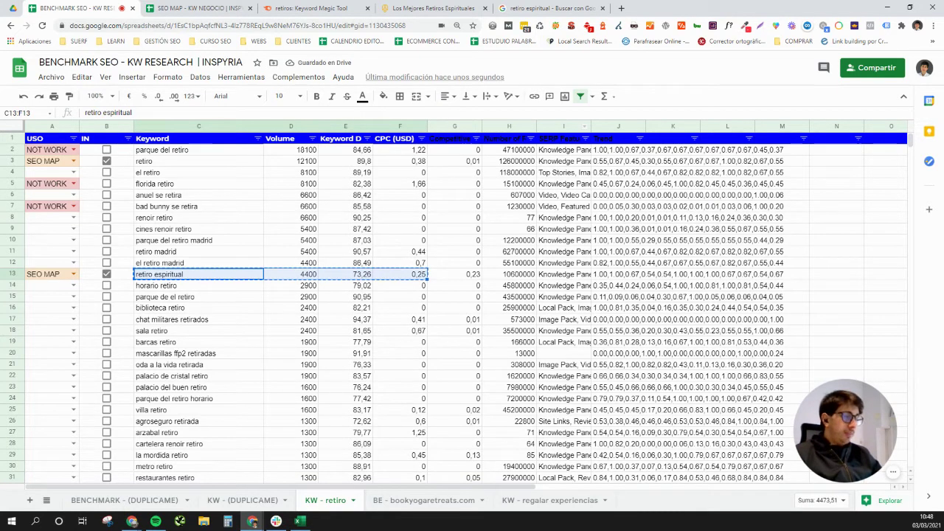
pyautogui.click(179, 8)
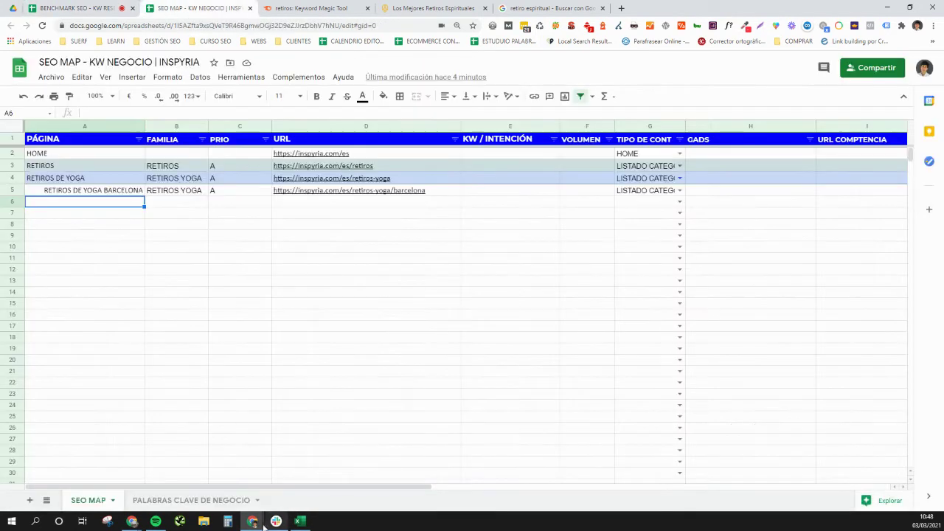
pyautogui.click(193, 501)
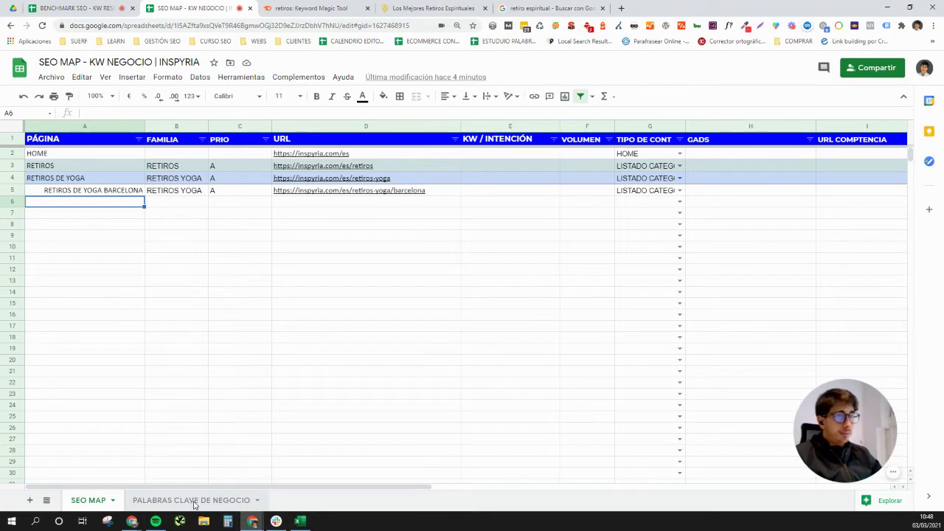
pyautogui.click(159, 154)
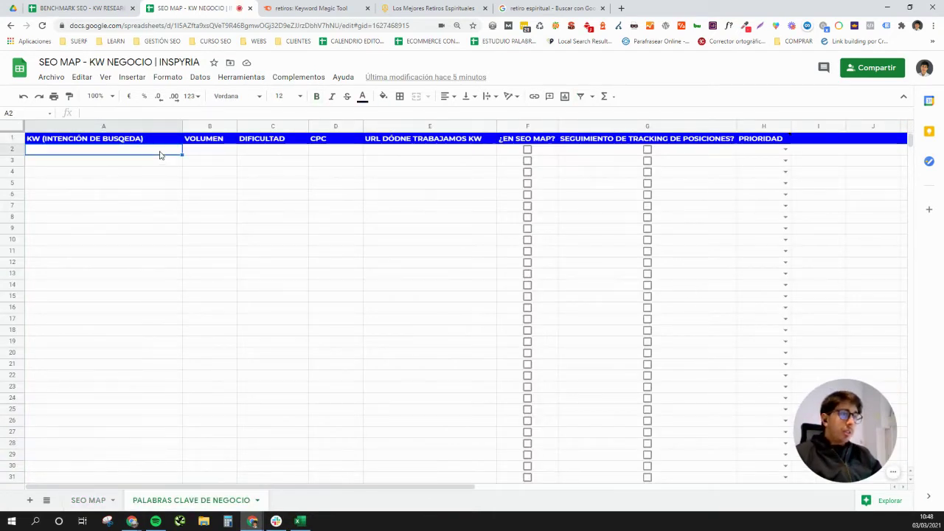
pyautogui.write('retiro espiritual\t4400\t73,26\t0,25')
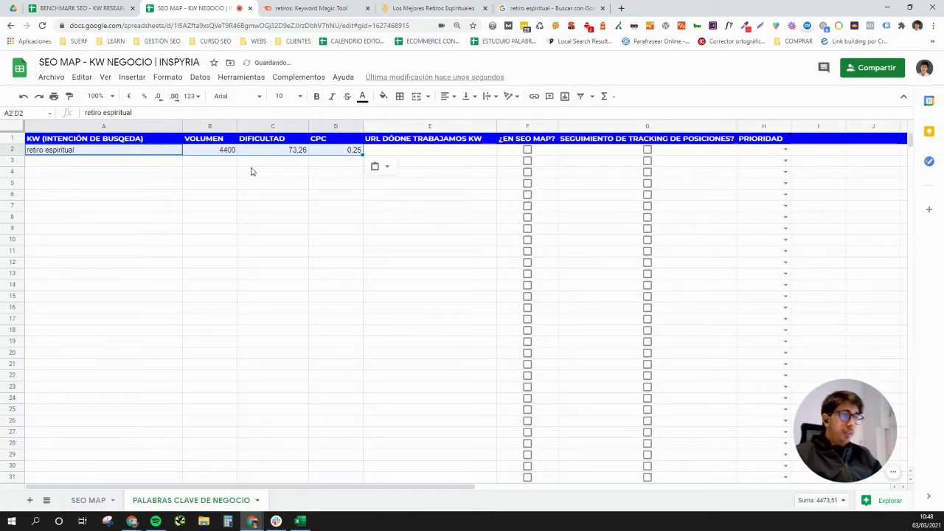
pyautogui.click(267, 167)
pyautogui.doubleClick(453, 149)
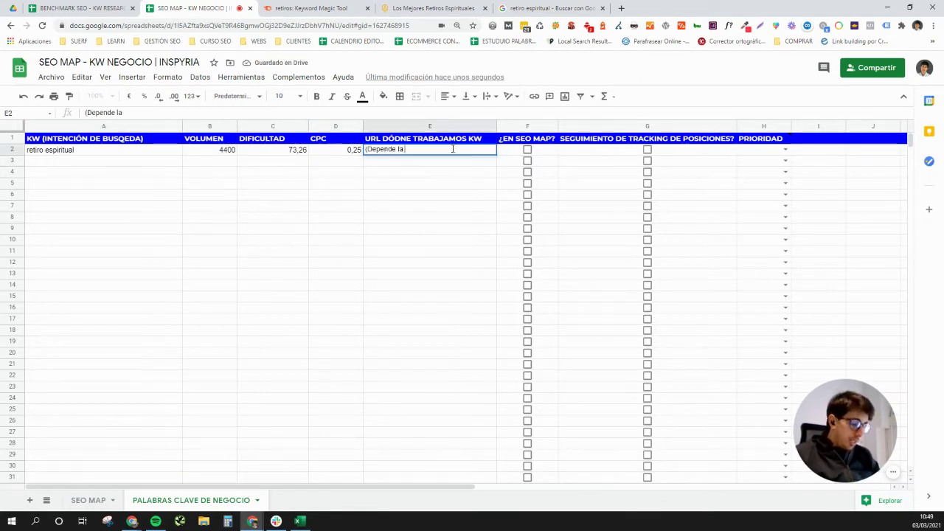
pyautogui.write('(Depende la ubi del ussuario))))))))))))))))))))')
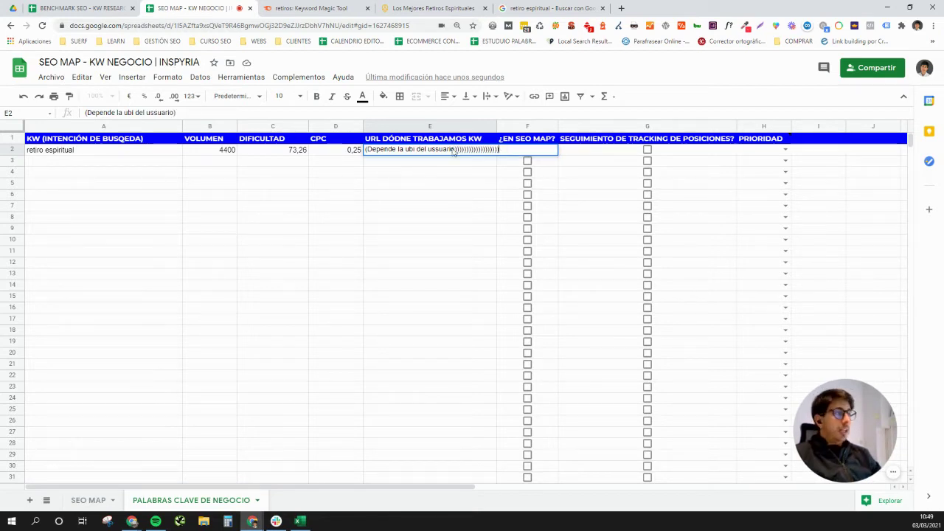
pyautogui.press('Return')
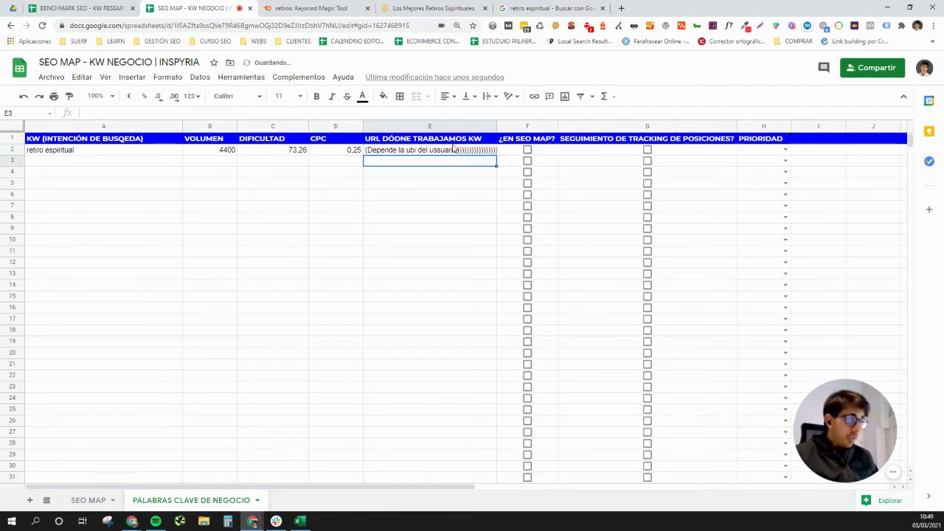
pyautogui.click(454, 149)
pyautogui.press('Delete')
pyautogui.hotkey('ctrl', 'z')
pyautogui.hotkey('ctrl', 'z')
pyautogui.hotkey('ctrl', 'z')
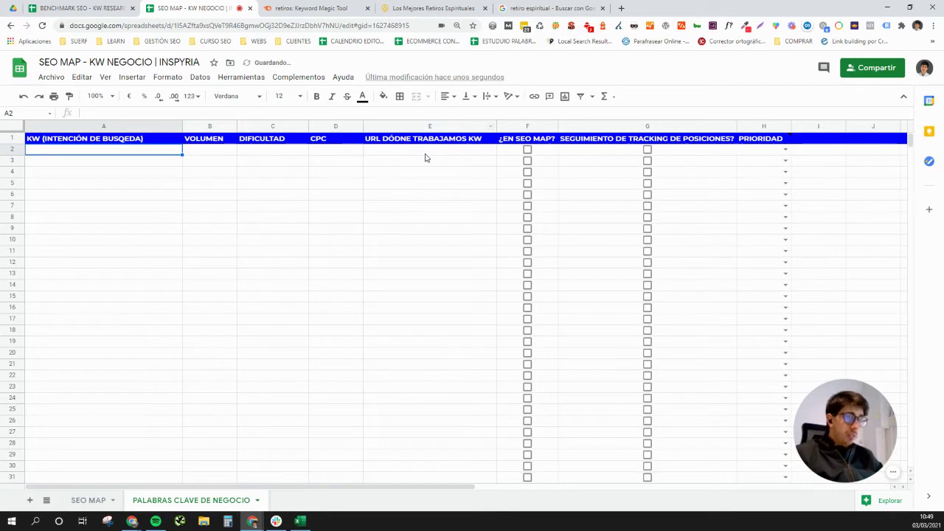
pyautogui.hotkey('ctrl', 'y')
# Step: Enter "Depende de ubi de usuario" as the working URL for "retiro espiritual"
pyautogui.click(485, 152)
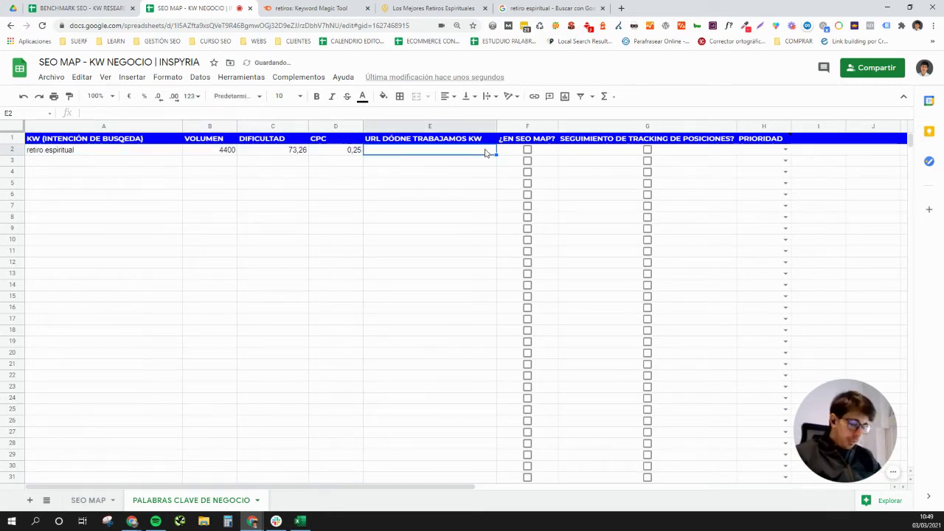
pyautogui.write('Depende')
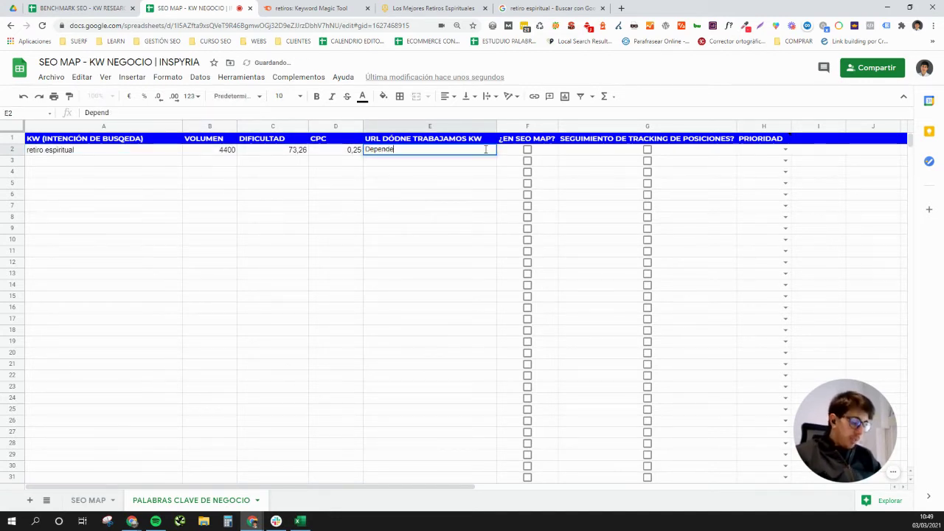
pyautogui.write(' de ubi de us')
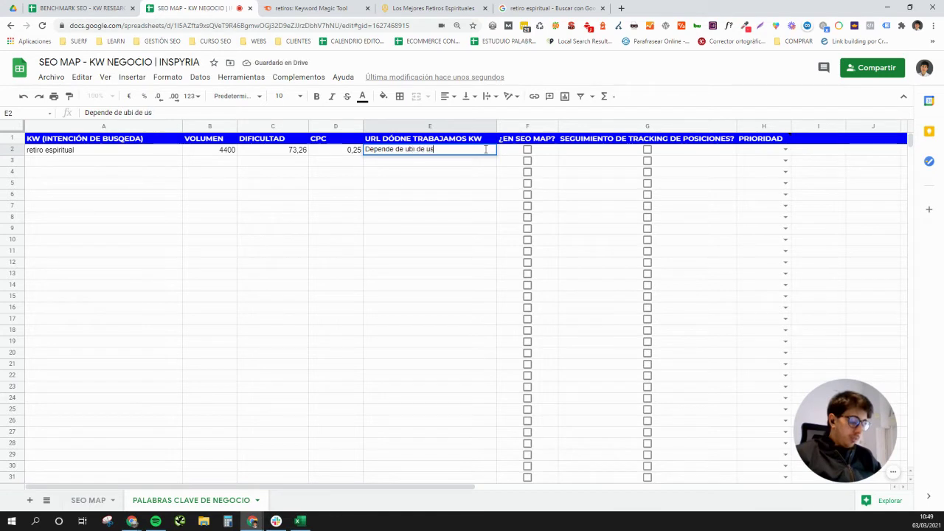
pyautogui.write('uario')
pyautogui.press('Return')
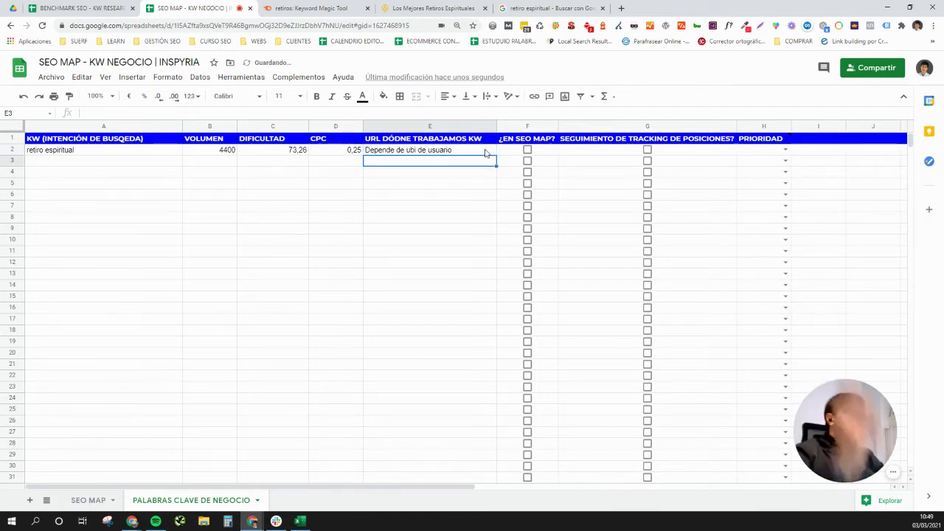
# Step: Mark "retiro espiritual" as included in the SEO map and set its PRIORIDAD to ALTA
pyautogui.click(527, 149)
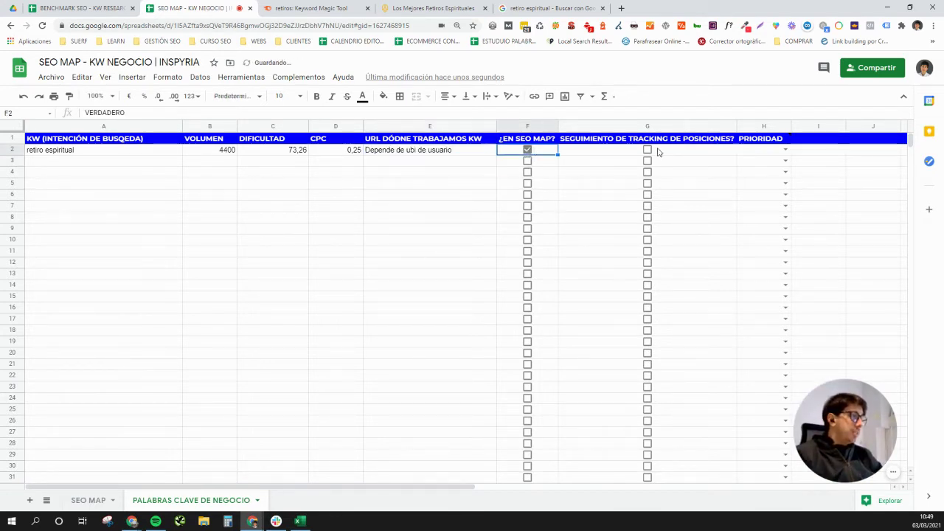
pyautogui.click(779, 151)
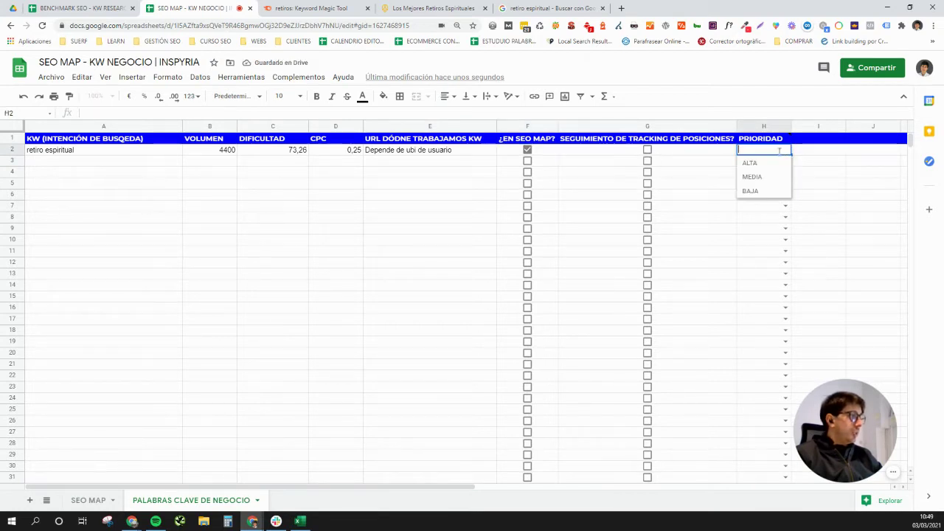
pyautogui.click(749, 164)
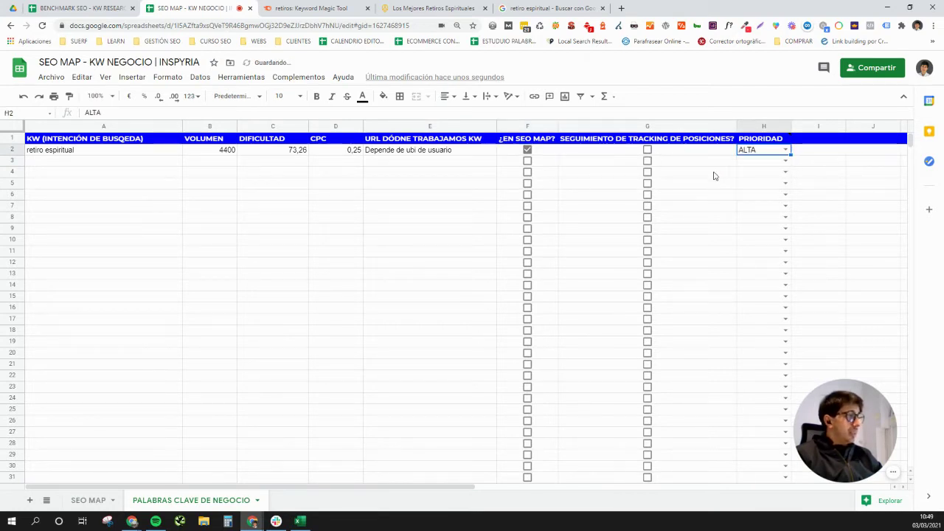
# Step: Open the CALENDARIO EDITORIAL spreadsheet from the INSPYRIA folder in Drive
pyautogui.click(88, 501)
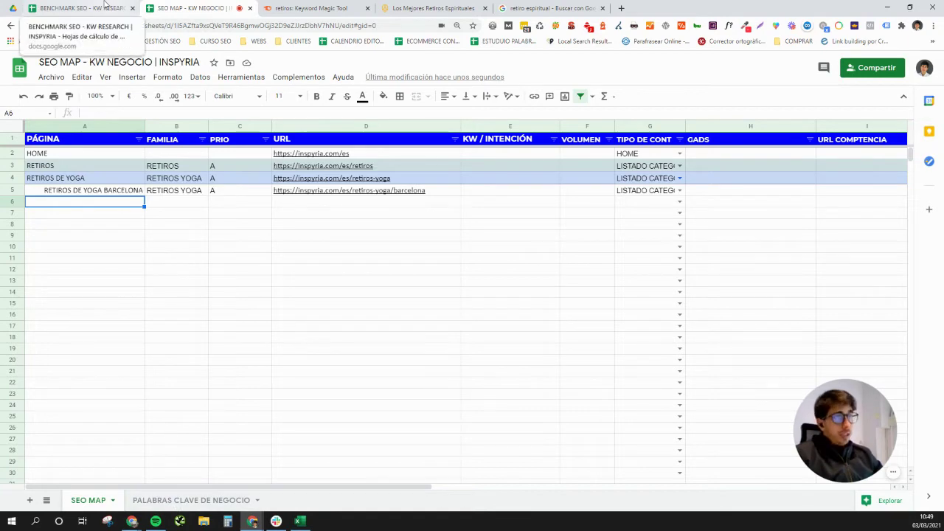
pyautogui.click(105, 6)
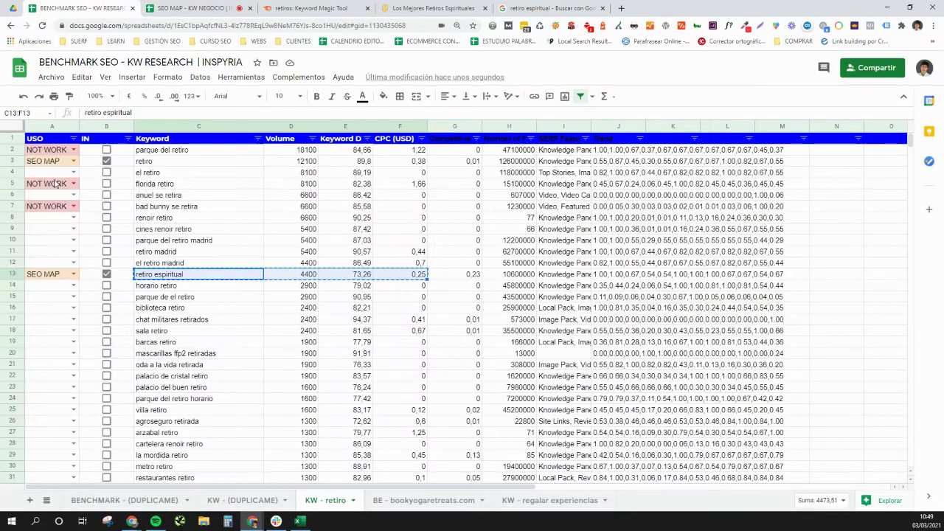
pyautogui.click(11, 8)
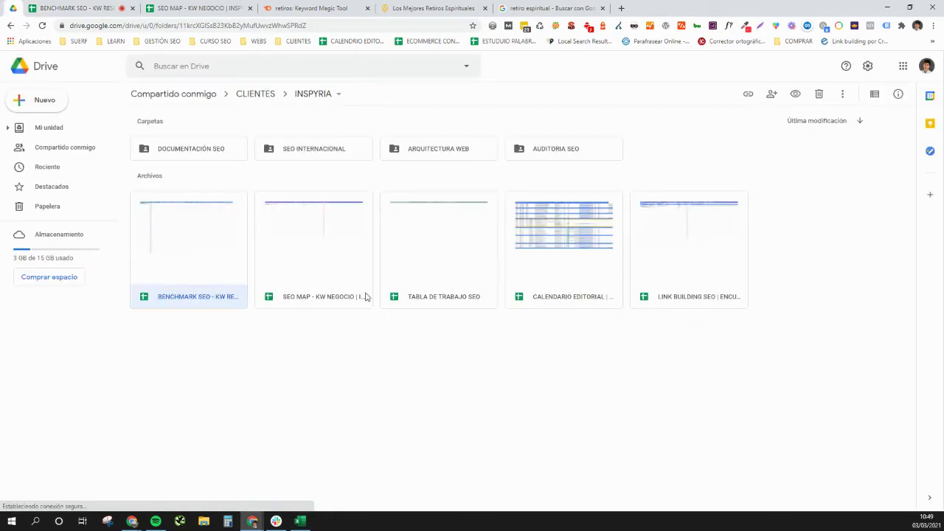
pyautogui.doubleClick(551, 272)
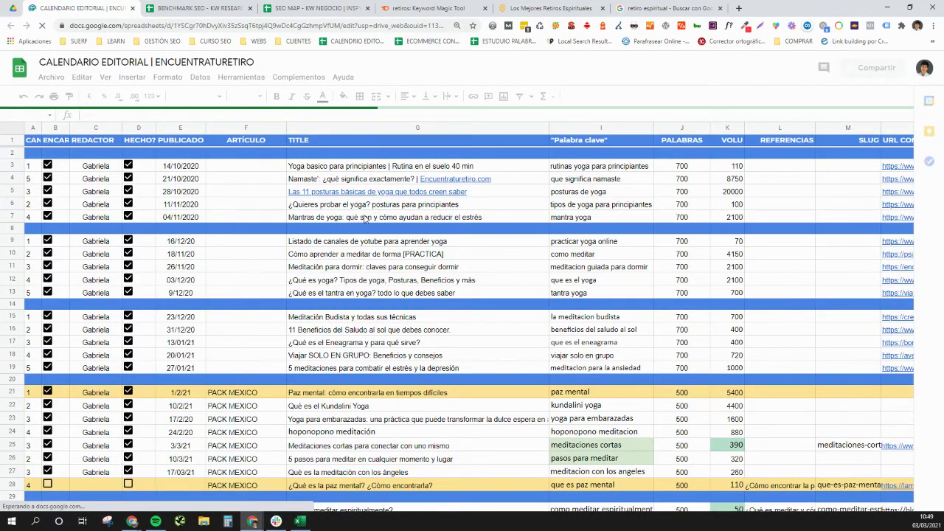
pyautogui.scroll(-5, 369, 222)
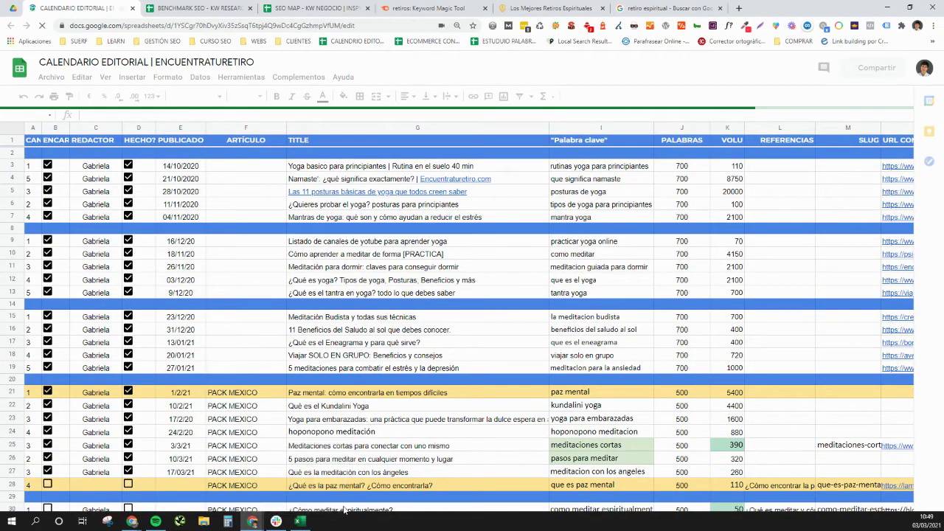
# Step: Close the open Excel window and go to the KW INFORMACIONALES sheet of the editorial calendar
pyautogui.click(299, 521)
pyautogui.click(931, 8)
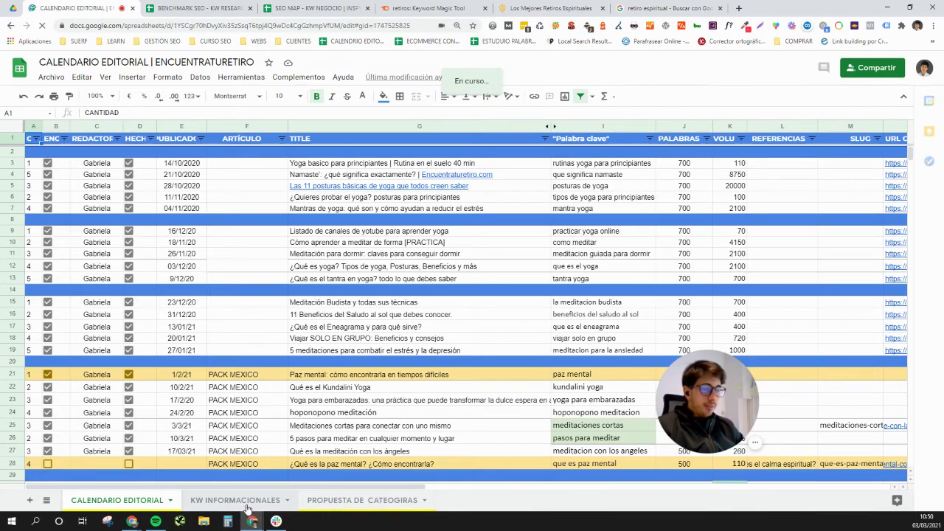
pyautogui.click(244, 502)
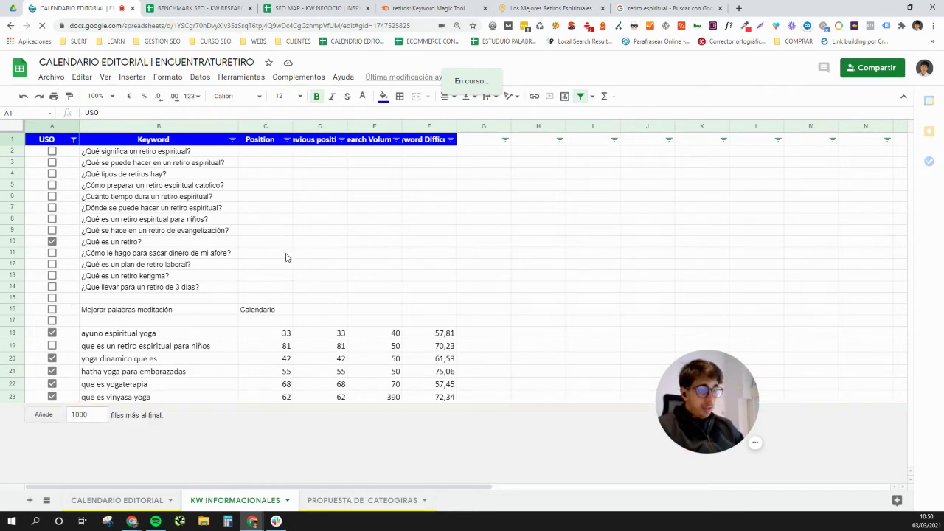
# Step: Add 1000 more rows at the end of the KW INFORMACIONALES sheet and return to its last filled row
pyautogui.click(45, 416)
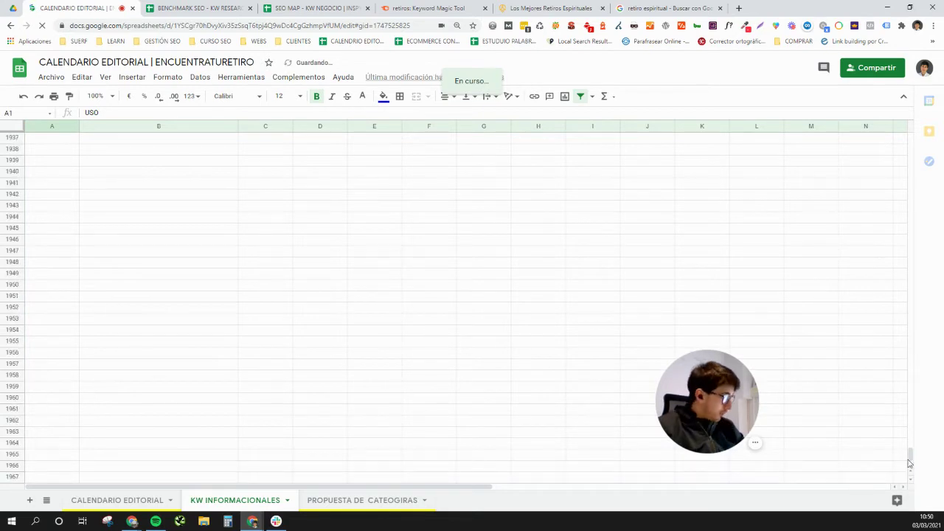
pyautogui.moveTo(911, 454); pyautogui.dragTo(918, 131)
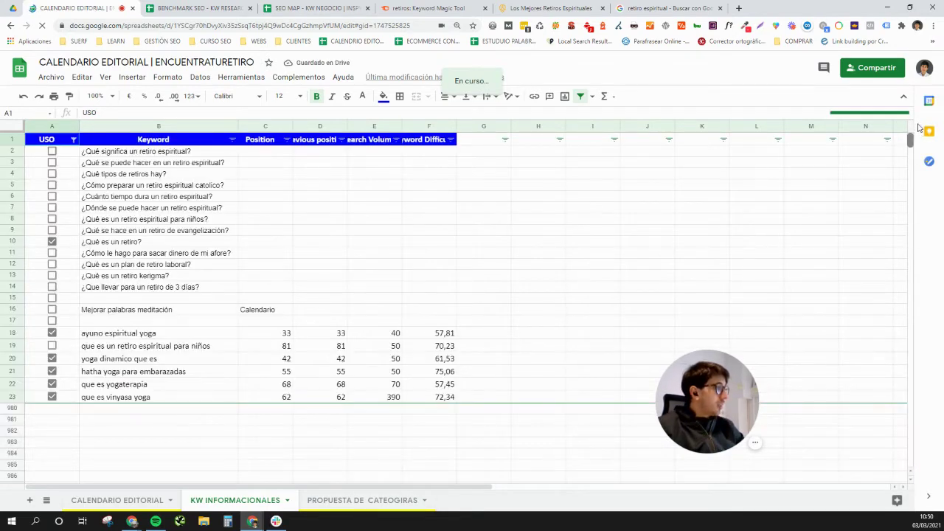
pyautogui.click(189, 407)
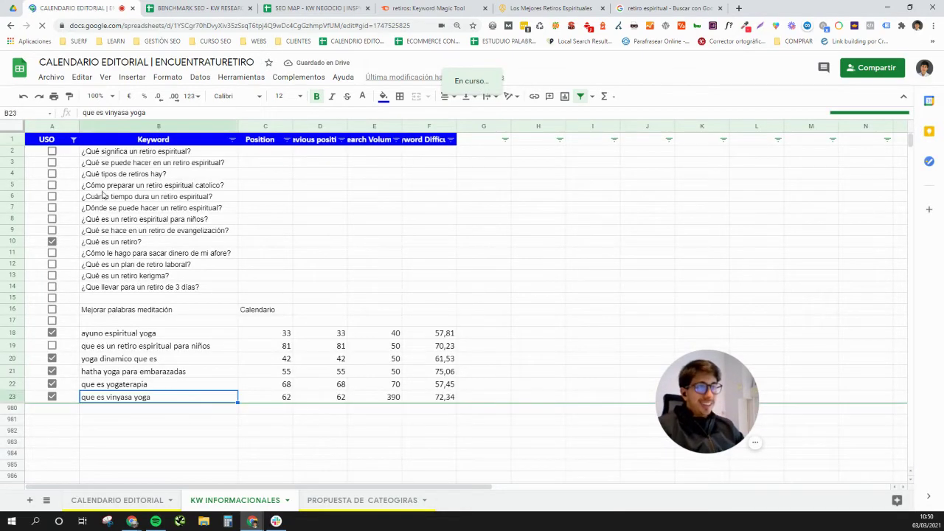
# Step: Reset the USO column filter to include all values: FALSO, VERDADERO and (Vacío)
pyautogui.click(73, 140)
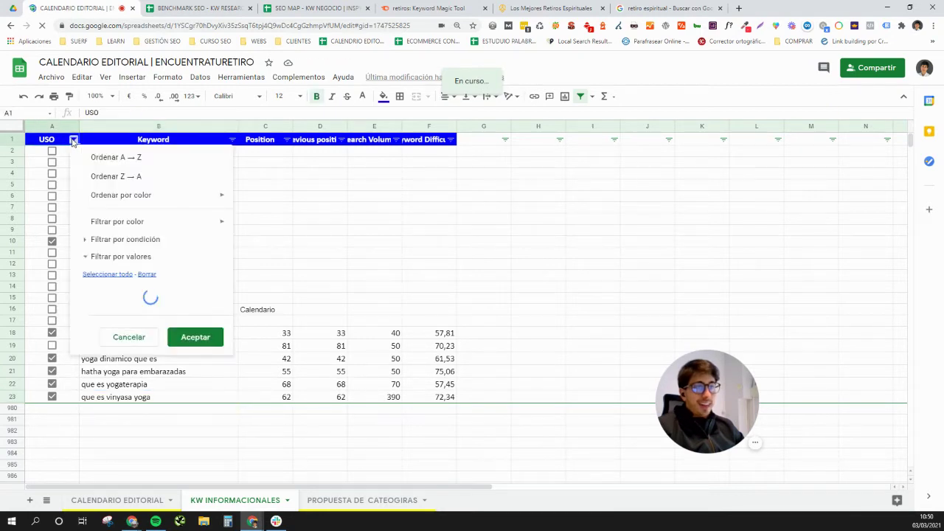
pyautogui.click(111, 274)
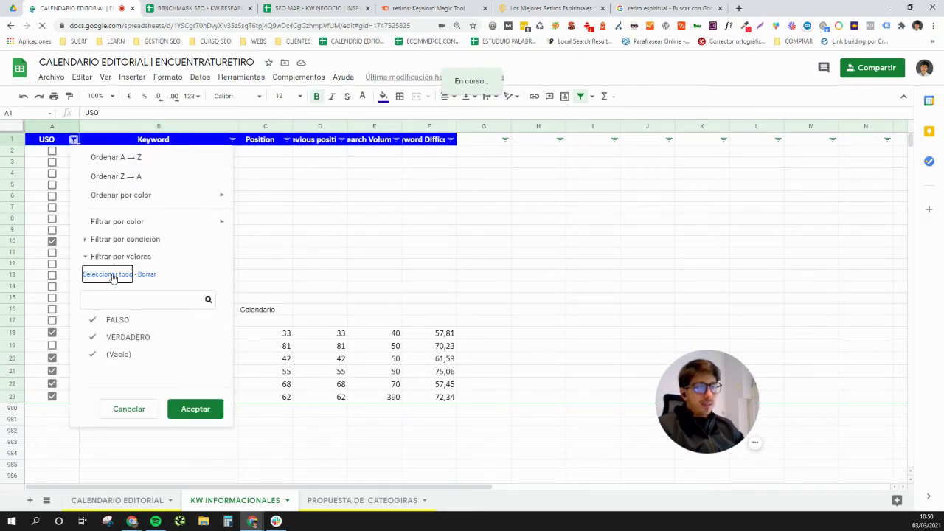
pyautogui.click(193, 415)
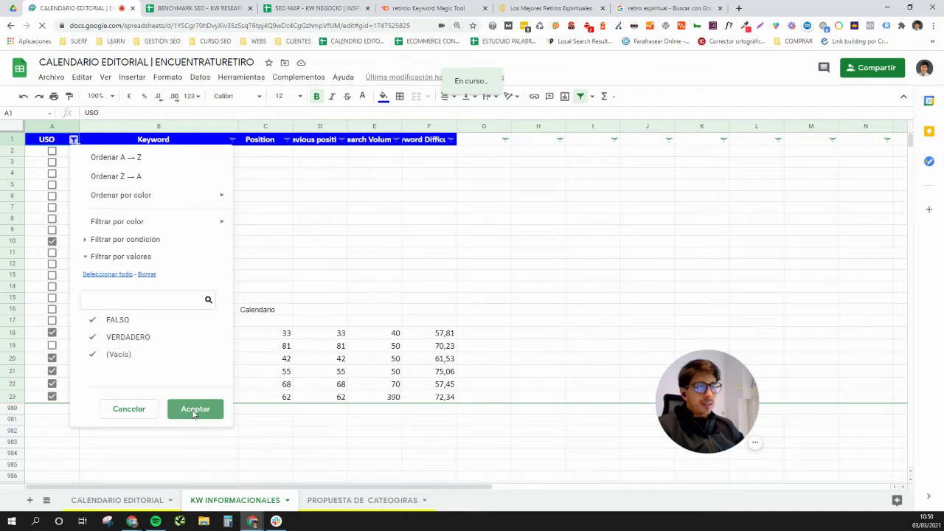
pyautogui.click(194, 410)
pyautogui.scroll(-3, 326, 263)
pyautogui.scroll(3, 225, 284)
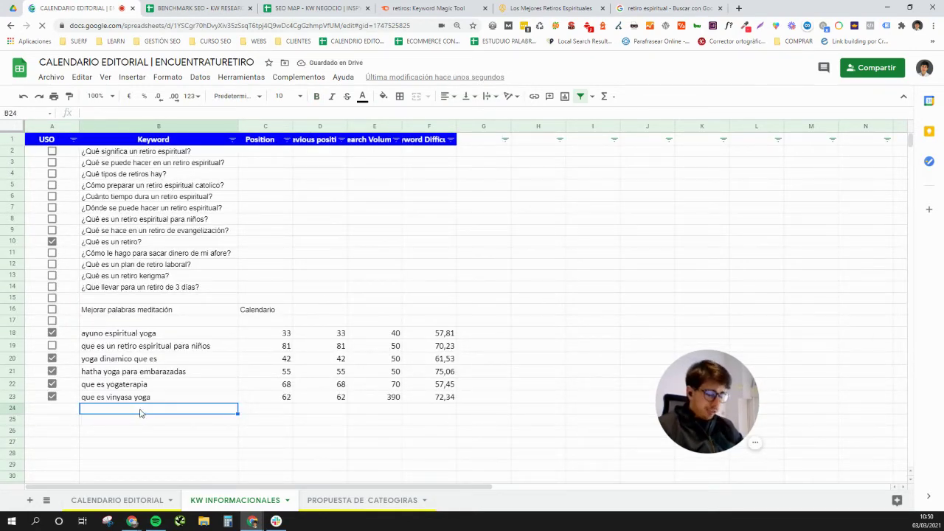
# Step: Paste the copied "retiro espiritual" data (4400, 73,26, 0,25) into row 24 from the Keyword column and add an unticked USO checkbox to it
pyautogui.write('retiro espiritual\t4400\t73,26\t0,25')
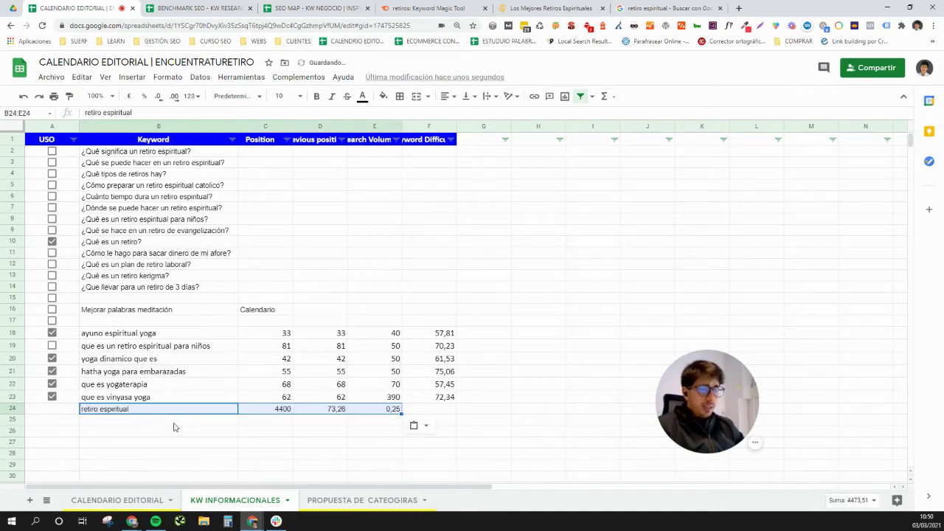
pyautogui.click(174, 423)
pyautogui.click(67, 321)
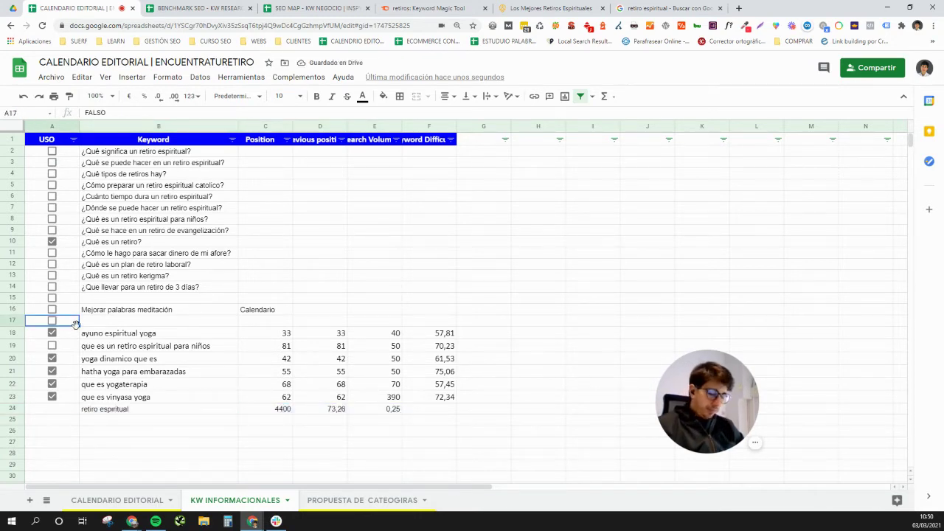
pyautogui.hotkey('ctrl', 'c')
pyautogui.click(59, 411)
pyautogui.hotkey('ctrl', 'v')
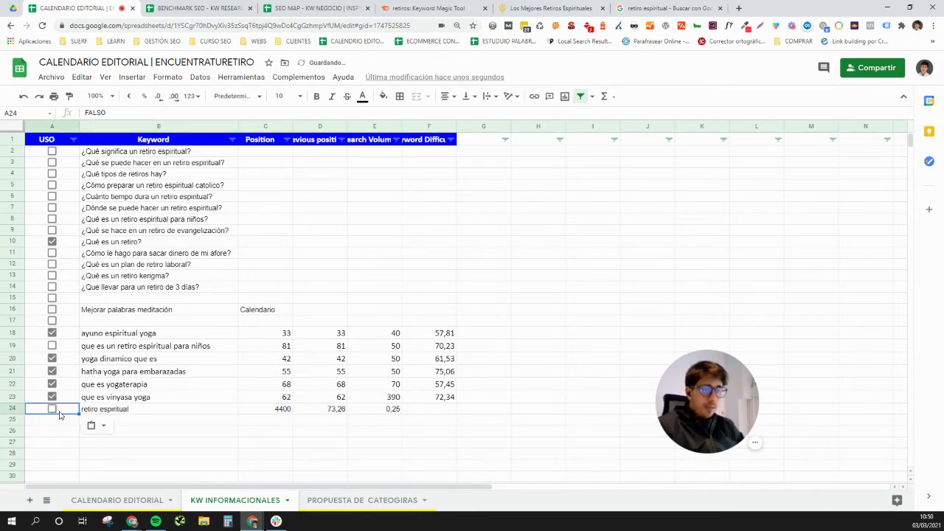
# Step: Add a "URL" header in G1 with the same formatting as the Keyword Difficulty header
pyautogui.click(433, 140)
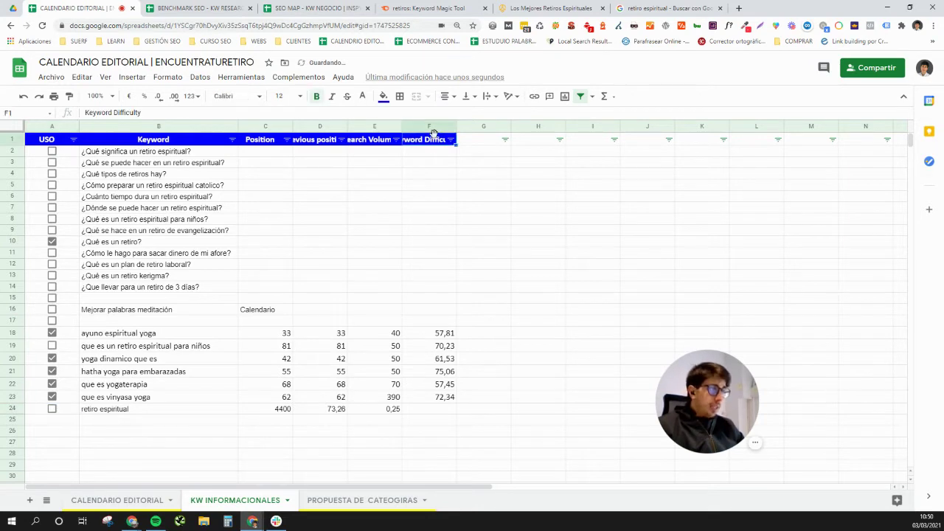
pyautogui.click(491, 140)
pyautogui.hotkey('ctrl', 'v')
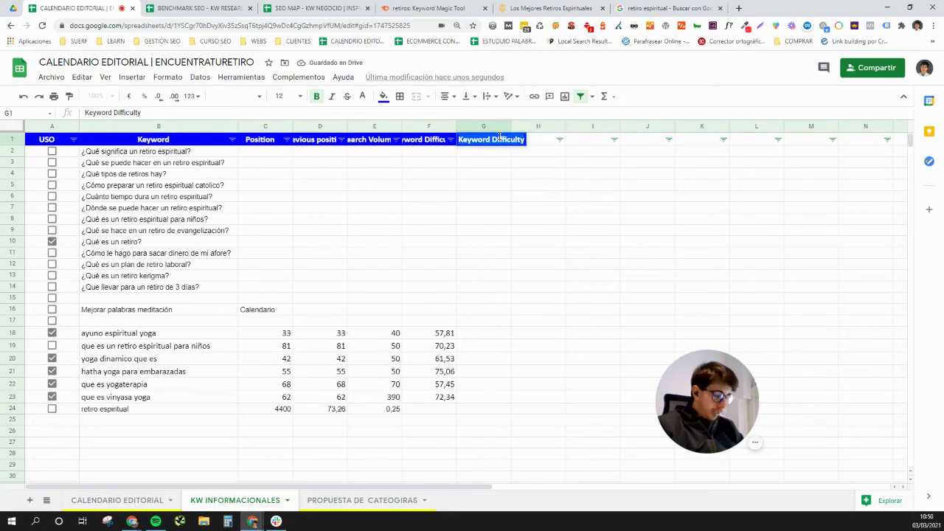
pyautogui.write('URL')
pyautogui.press('Return')
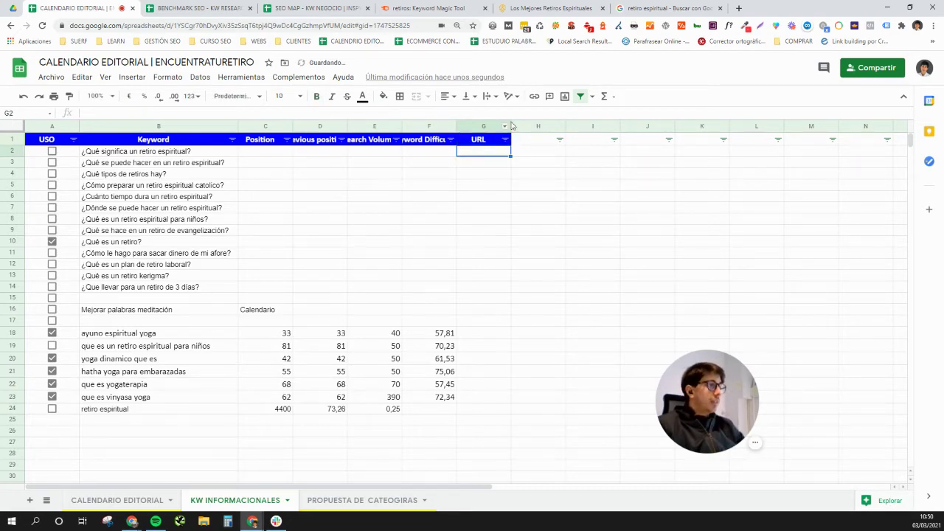
# Step: Copy the address of the "¿Qué es un retiro?" page linked in the inspyria.com footer and close that page
pyautogui.click(560, 9)
pyautogui.scroll(-4, 516, 250)
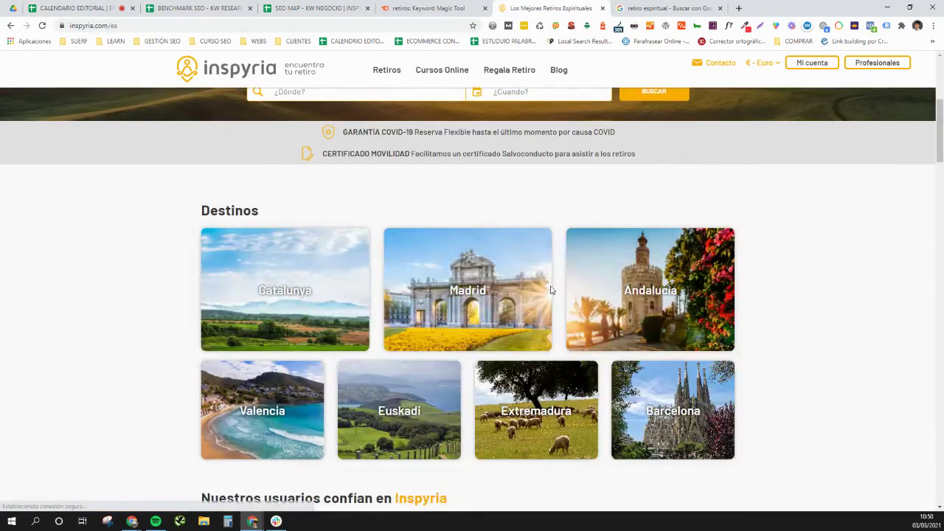
pyautogui.scroll(-20, 550, 289)
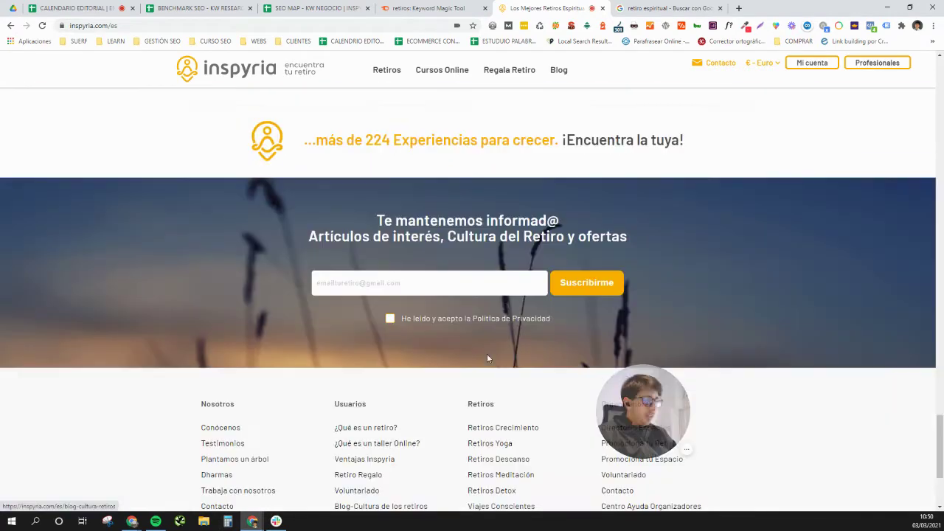
pyautogui.scroll(-2, 487, 359)
pyautogui.rightClick(360, 251)
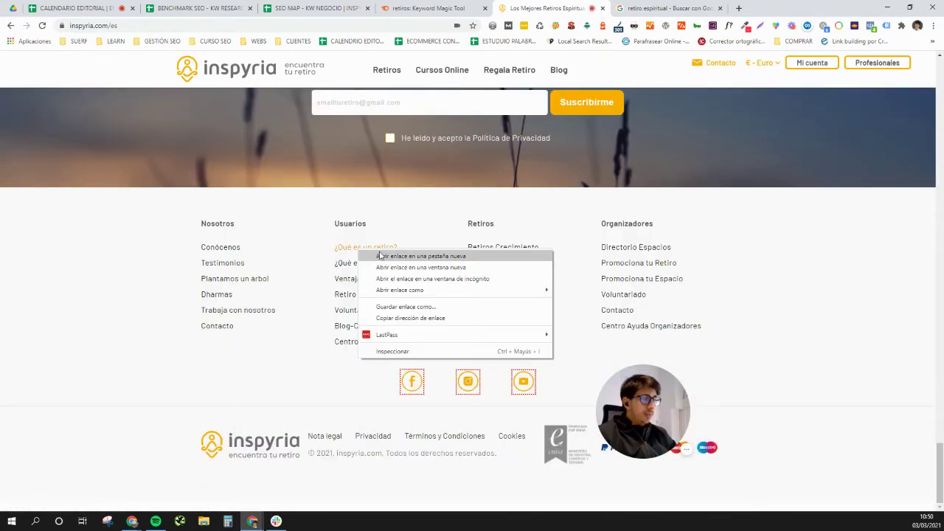
pyautogui.click(381, 255)
pyautogui.hotkey('ctrl', 'Tab')
pyautogui.click(213, 28)
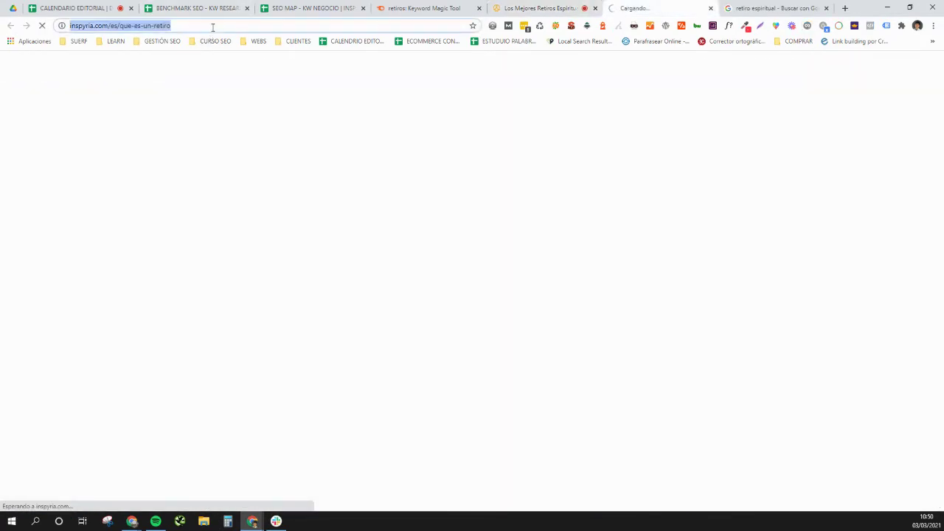
pyautogui.click(710, 8)
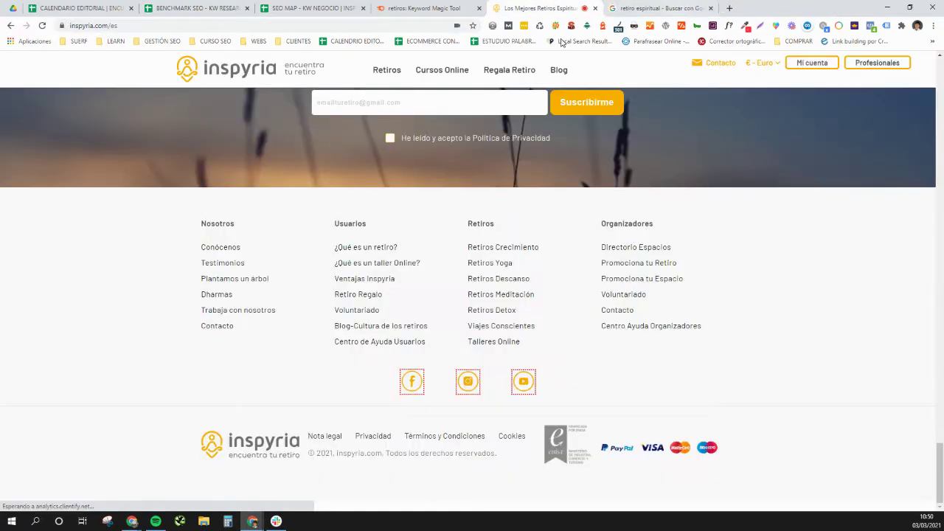
pyautogui.click(313, 7)
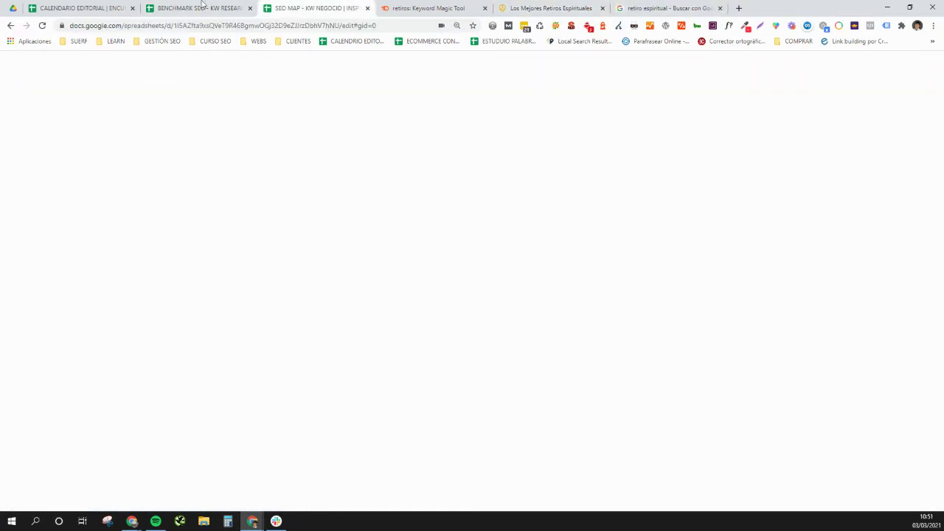
pyautogui.click(88, 8)
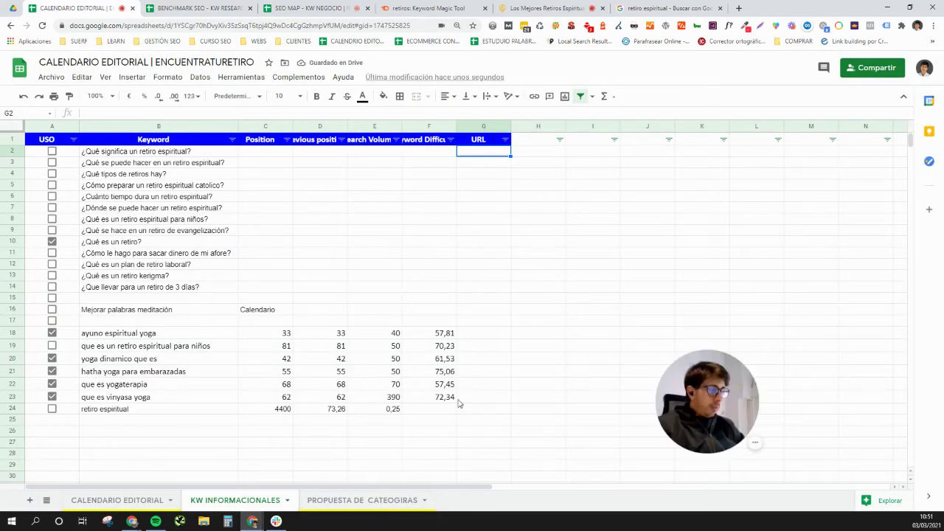
pyautogui.click(483, 409)
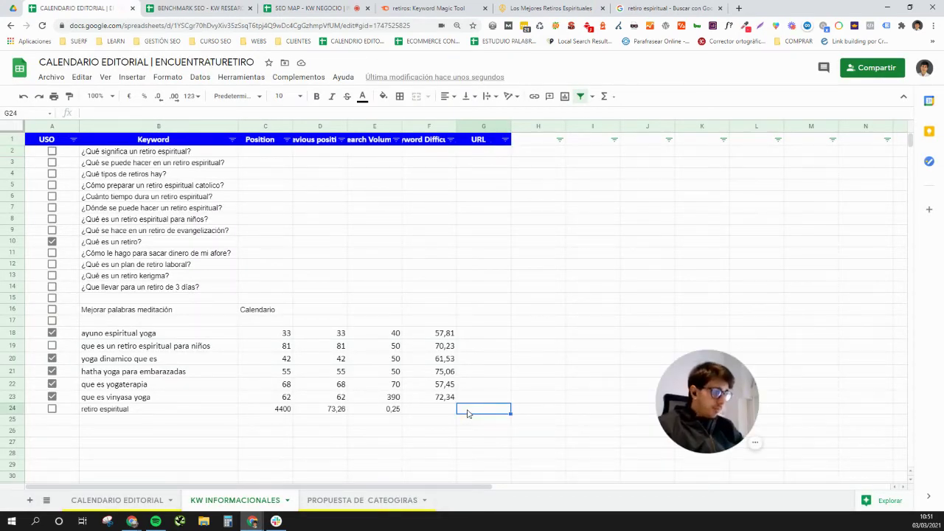
pyautogui.hotkey('ctrl', 'v')
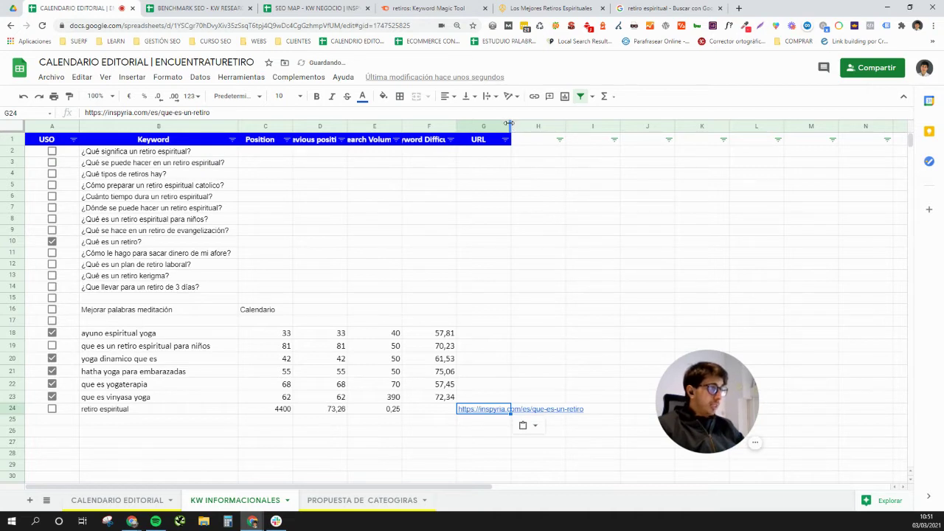
pyautogui.moveTo(509, 124); pyautogui.dragTo(583, 123)
pyautogui.click(53, 409)
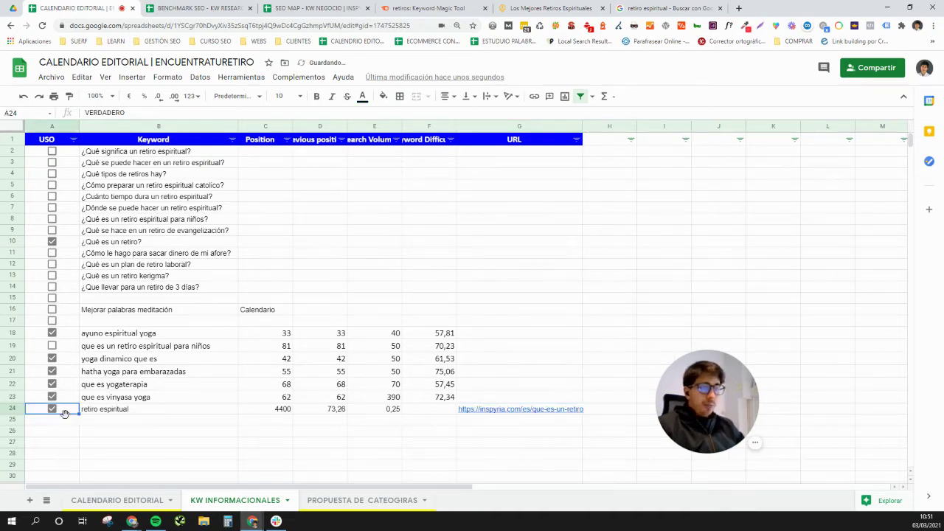
# Step: In the CALENDARIO EDITORIAL sheet, insert a row above "Estiramientos de yoga para principiantes" and paste the blue separator row 50 into it
pyautogui.click(161, 410)
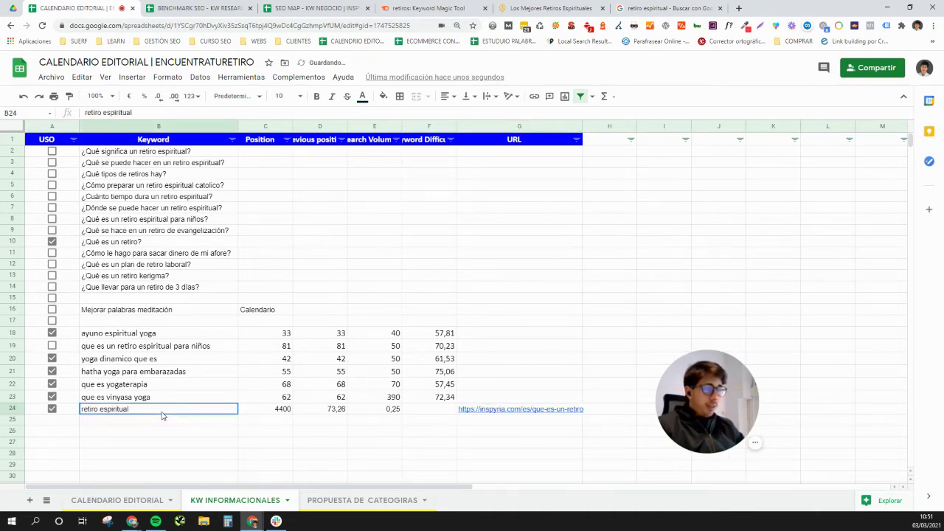
pyautogui.click(118, 500)
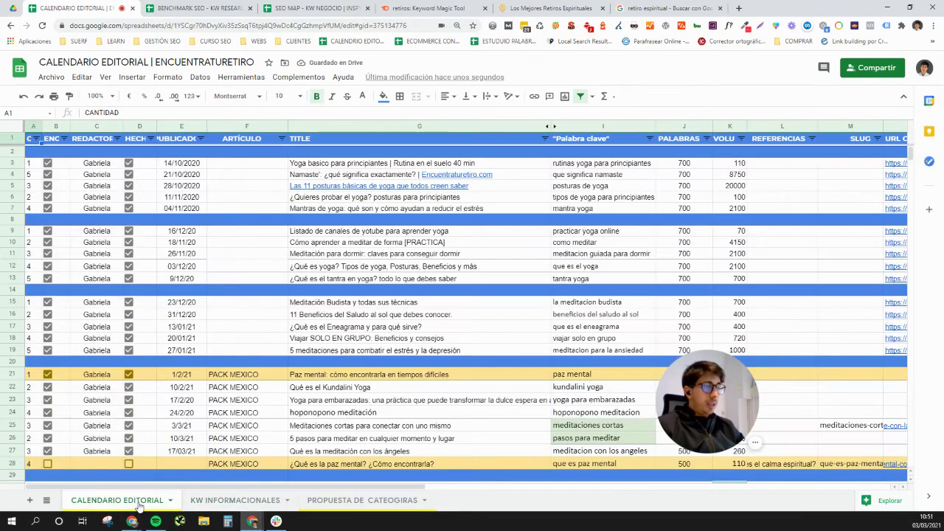
pyautogui.scroll(-3, 611, 329)
pyautogui.scroll(-3, 612, 329)
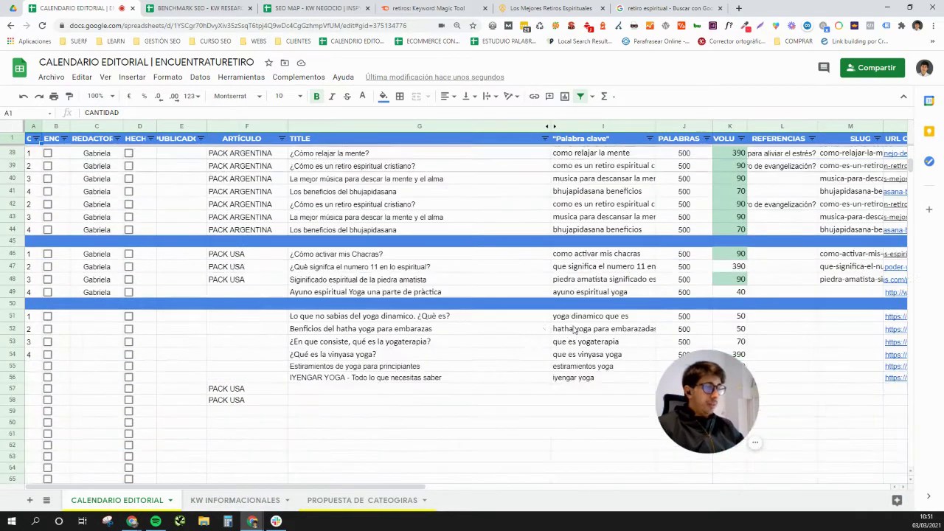
pyautogui.scroll(2, 259, 332)
pyautogui.scroll(-5, 258, 332)
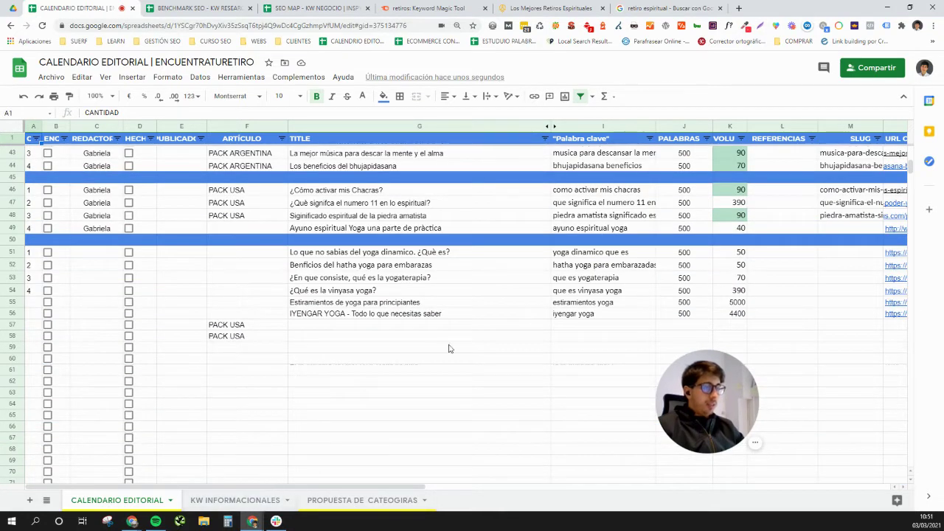
pyautogui.click(574, 326)
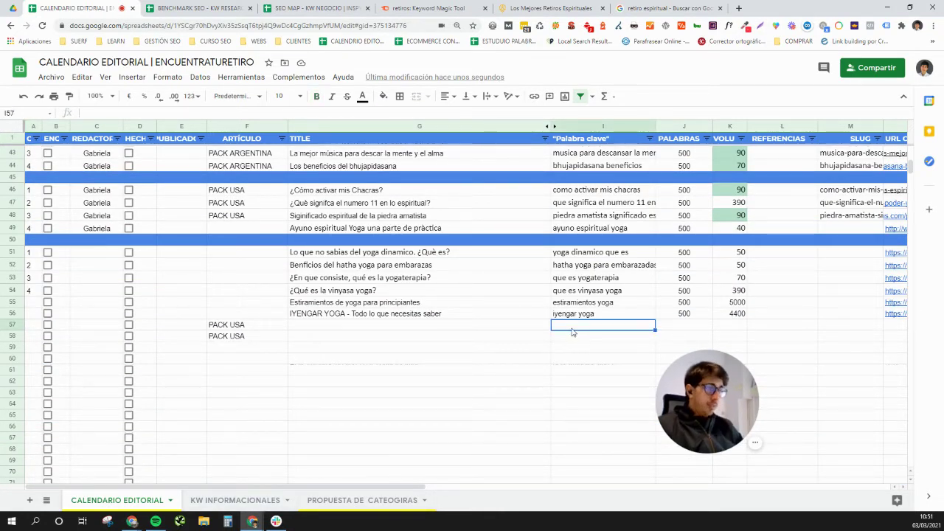
pyautogui.click(6, 240)
pyautogui.hotkey('ctrl', 'c')
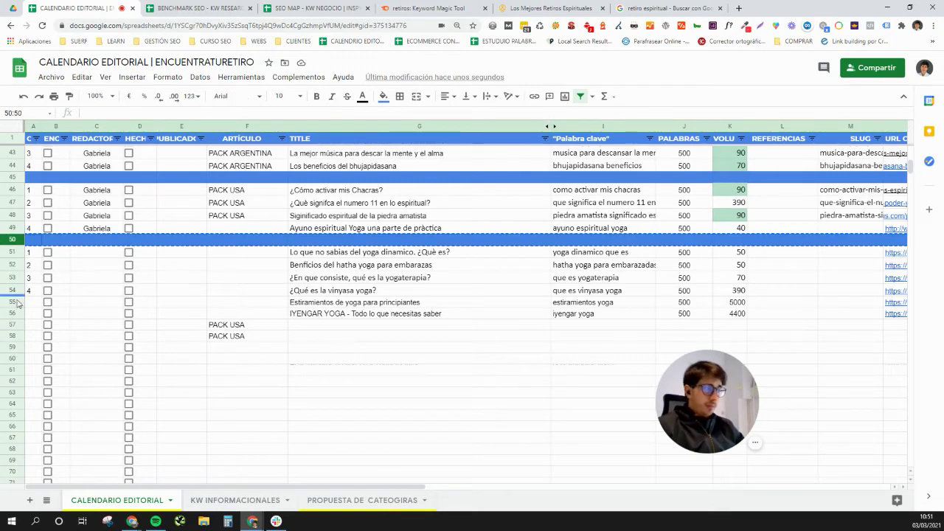
pyautogui.click(16, 303)
pyautogui.rightClick(16, 302)
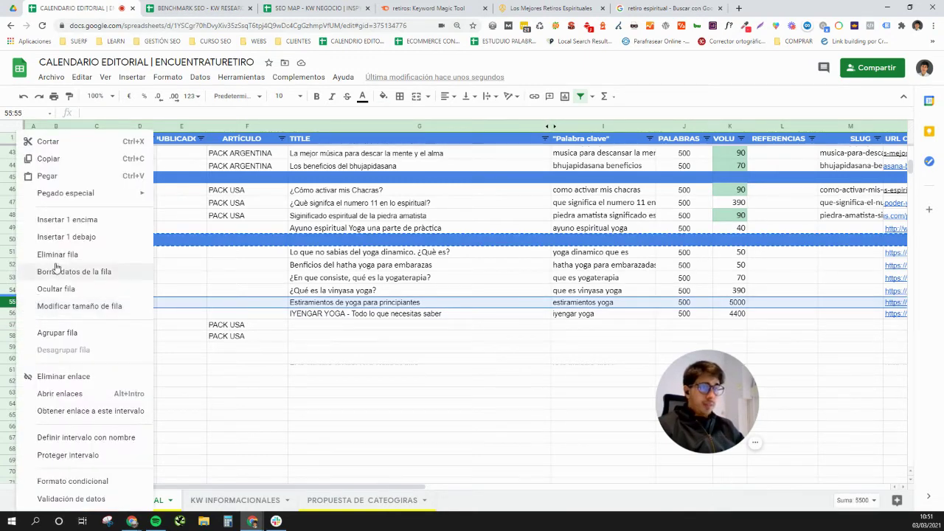
pyautogui.click(74, 226)
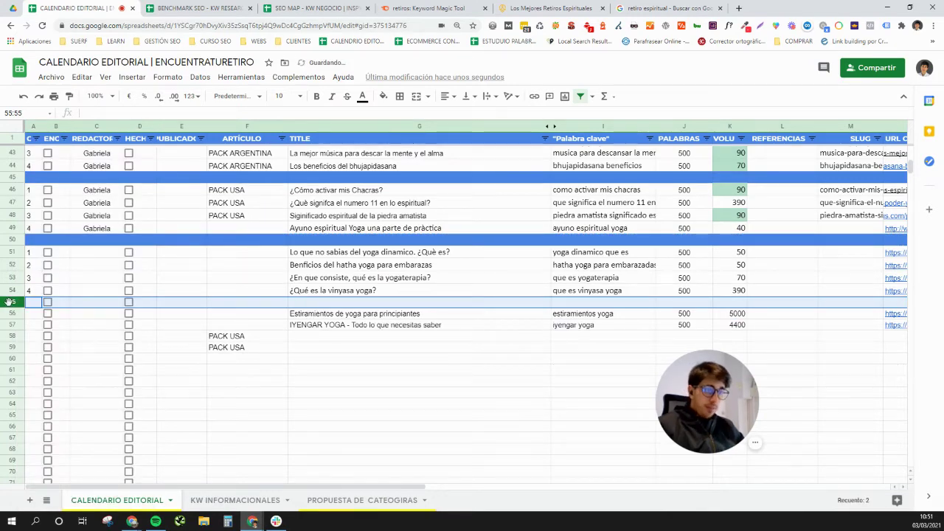
pyautogui.hotkey('ctrl', 'v')
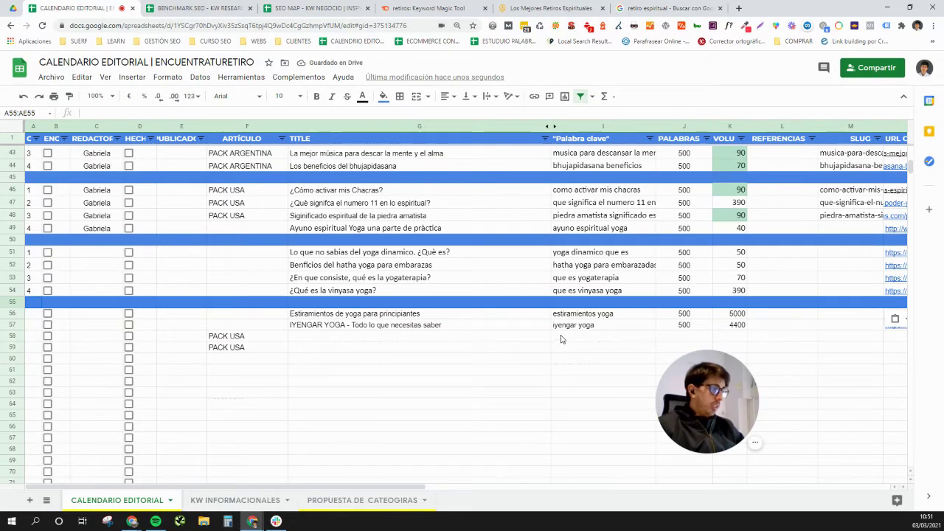
# Step: Copy the "retiro espiritual" keyword with its 4400, 73,26 and 0,25 values from KW INFORMACIONALES into calendar row 58, starting at "Palabra clave"
pyautogui.click(561, 339)
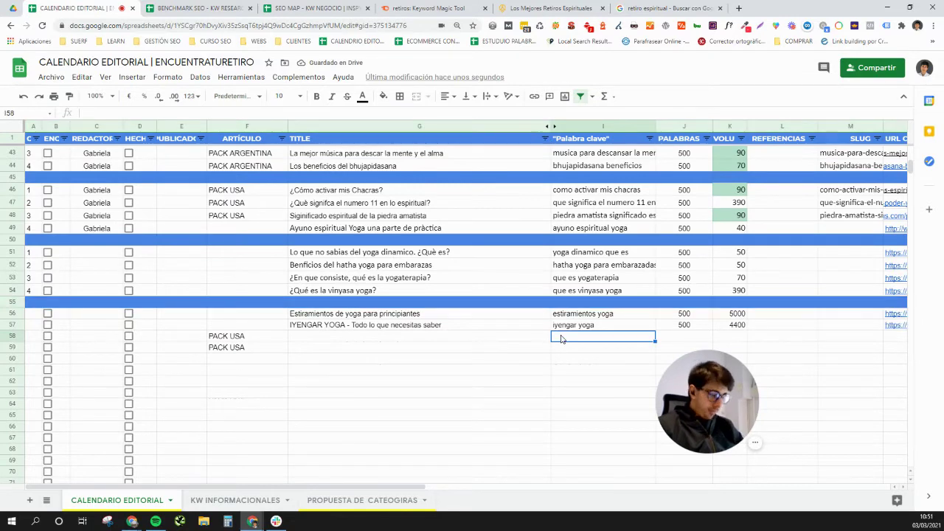
pyautogui.click(249, 500)
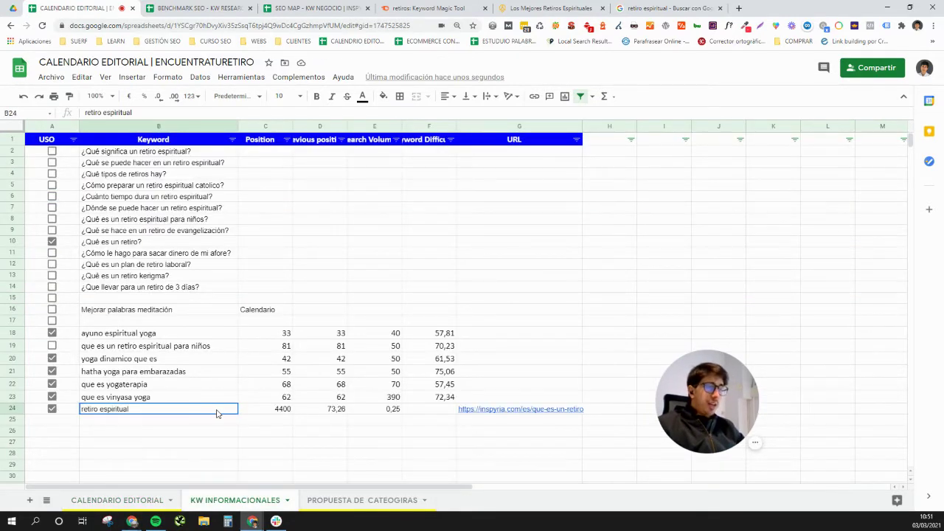
pyautogui.moveTo(216, 413); pyautogui.dragTo(397, 411)
pyautogui.hotkey('ctrl', 'c')
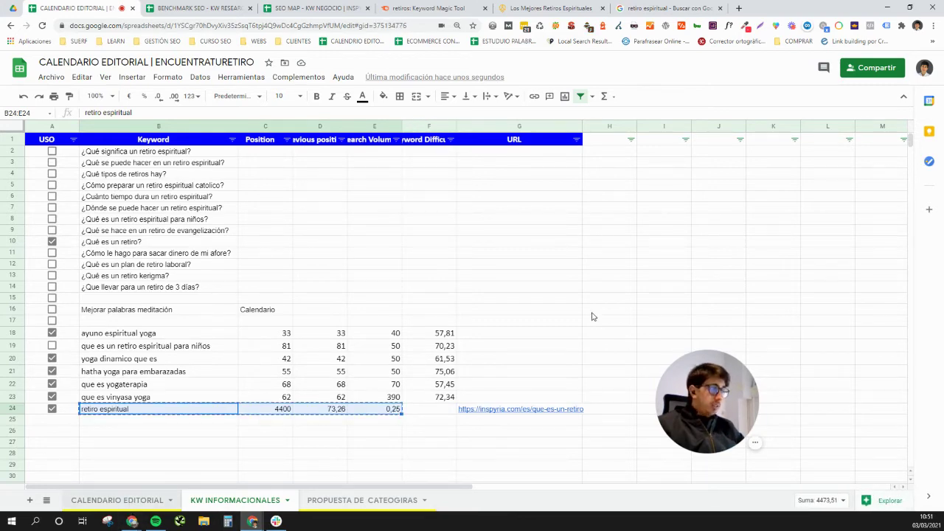
pyautogui.hotkey('ctrl', 'shift', 'pageup')
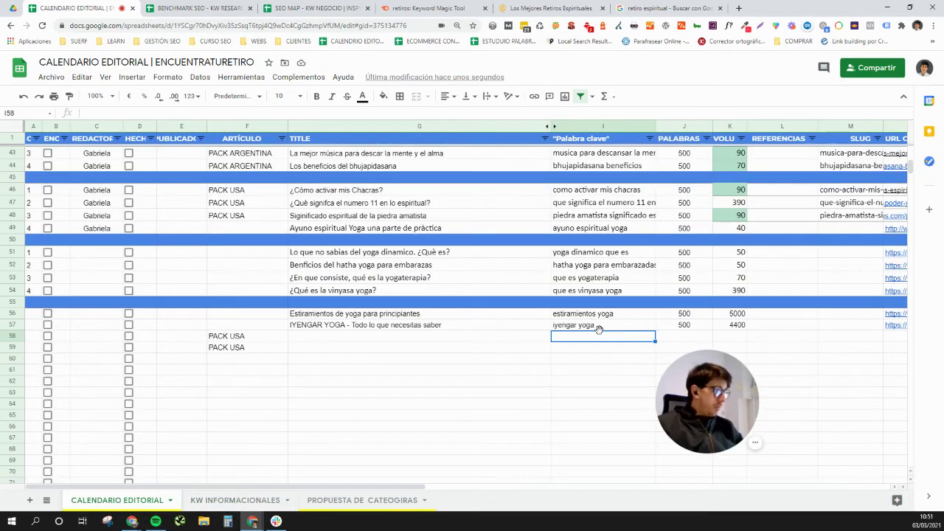
pyautogui.hotkey('ctrl', 'v')
# Step: Move the calendar's PALABRAS column to between the TRABAJO and INTENCIÓN columns
pyautogui.click(740, 338)
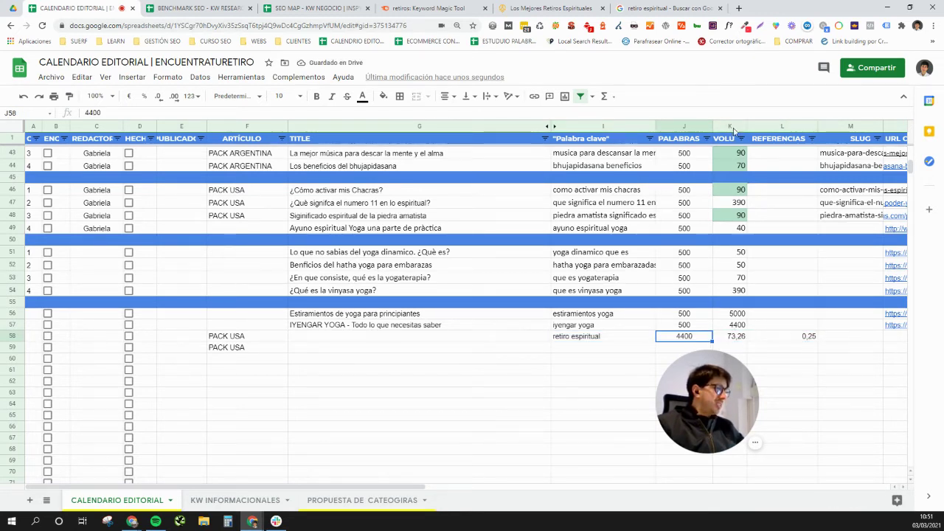
pyautogui.click(675, 125)
pyautogui.moveTo(675, 123); pyautogui.dragTo(457, 340)
# Step: Set the TRABAJO value of the "retiro espiritual" row to CURACIÓN and return to the start of the row
pyautogui.click(376, 338)
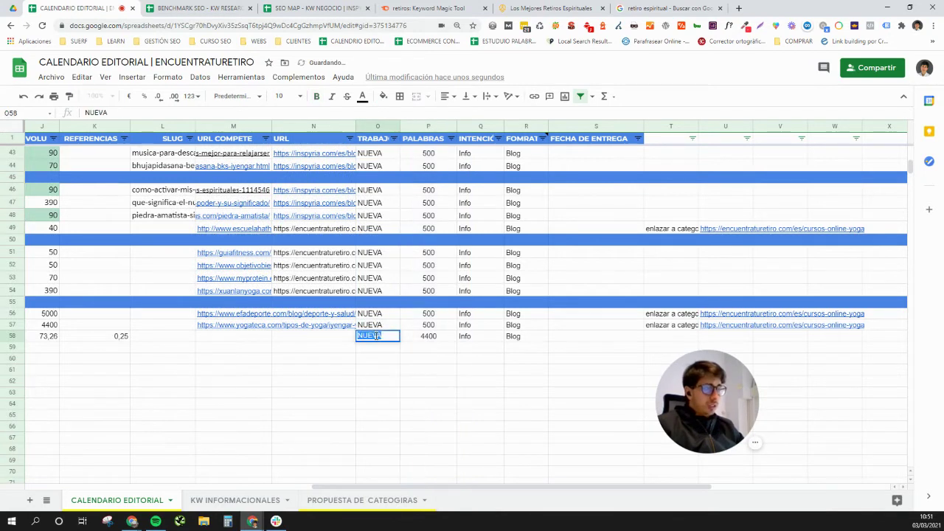
pyautogui.write('cu')
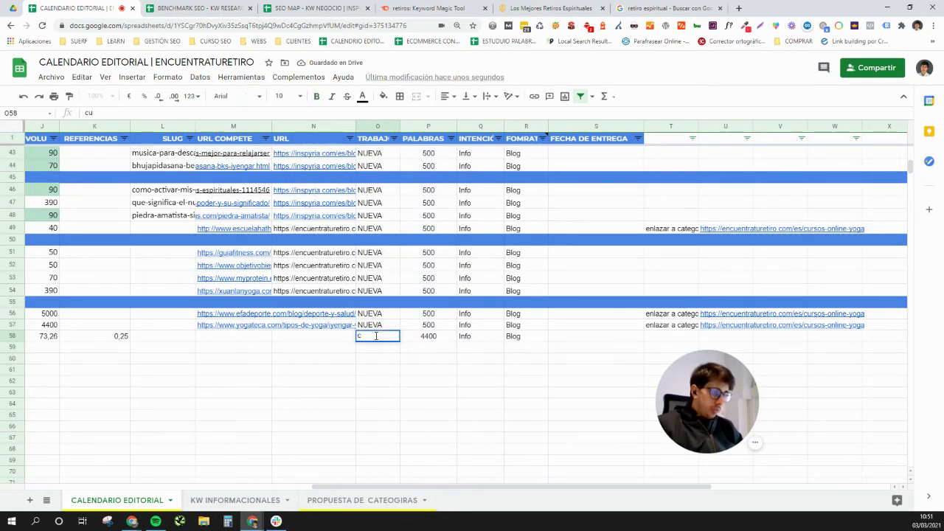
pyautogui.write('rURACIÓN')
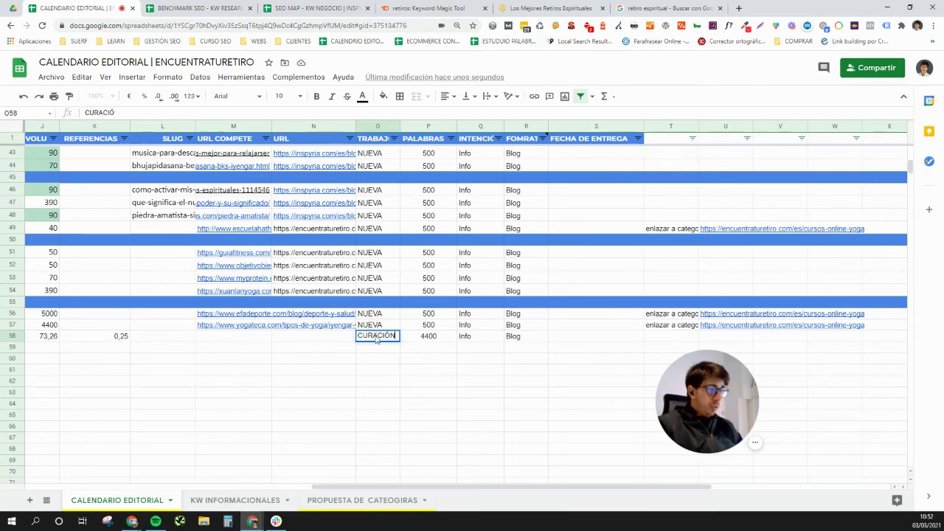
pyautogui.press('Left')
pyautogui.press('Left')
pyautogui.press('Left')
pyautogui.press('Left')
pyautogui.press('Left')
pyautogui.press('Left')
pyautogui.press('Left')
pyautogui.press('Left')
pyautogui.press('Left')
pyautogui.press('Left')
pyautogui.press('Left')
pyautogui.press('Left')
pyautogui.press('Left')
pyautogui.press('Left')
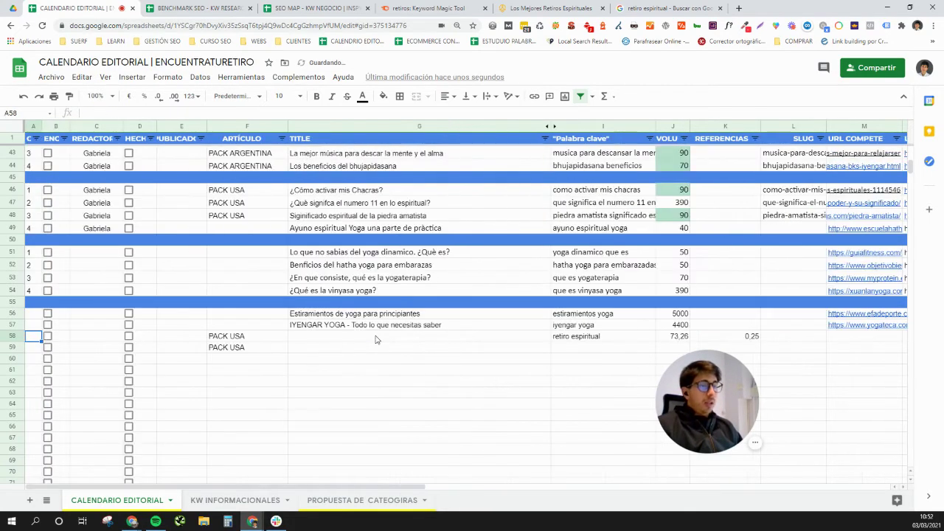
# Step: Copy the link address of the "Retiro espiritual: ¿Qué es y por qué hacer uno?" result from the Google search for "retiro espiritual"
pyautogui.click(687, 6)
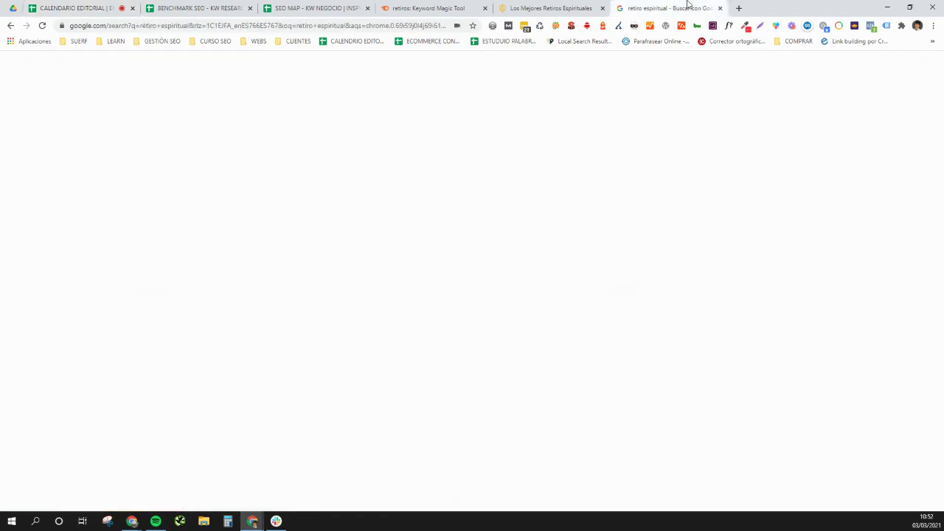
pyautogui.scroll(-3, 148, 348)
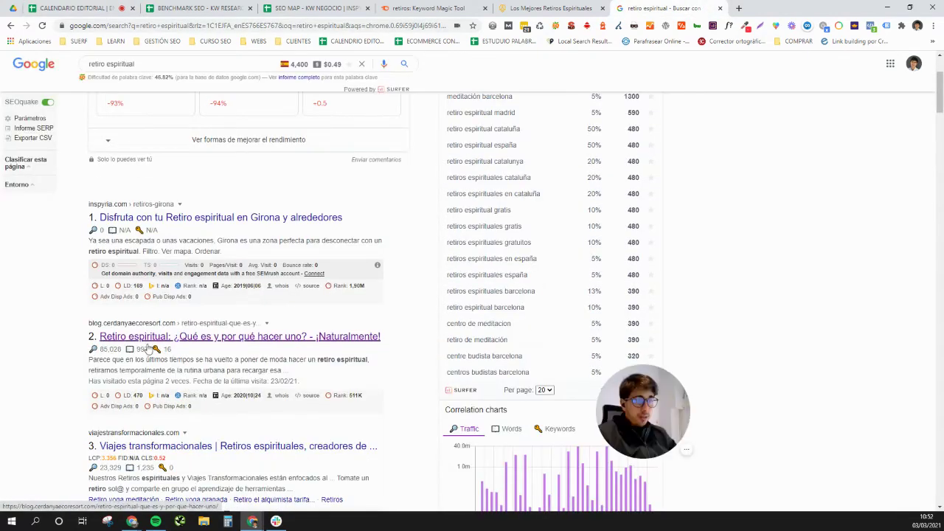
pyautogui.rightClick(148, 337)
pyautogui.click(214, 399)
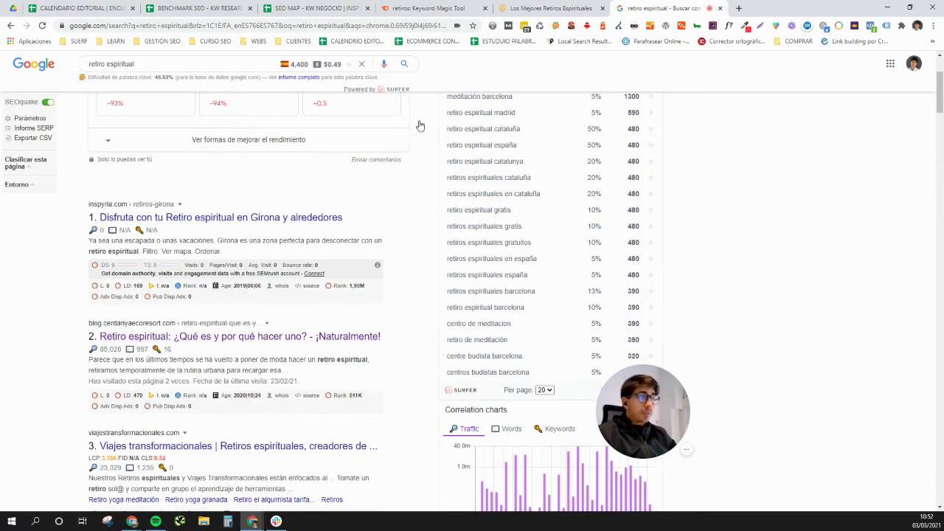
# Step: Paste the copied blog.cerdanyaecoresort.com address as the URL COMPETE of the "retiro espiritual" row in the editorial calendar
pyautogui.click(225, 7)
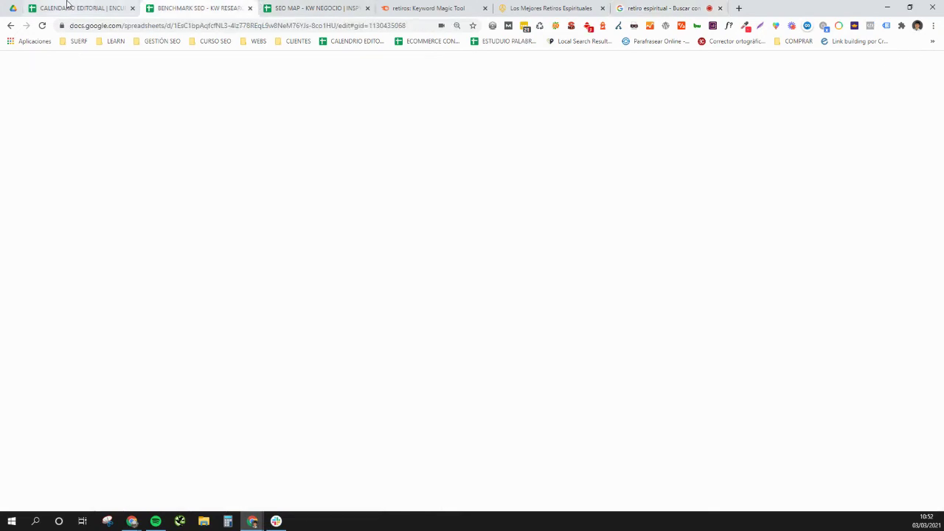
pyautogui.click(67, 4)
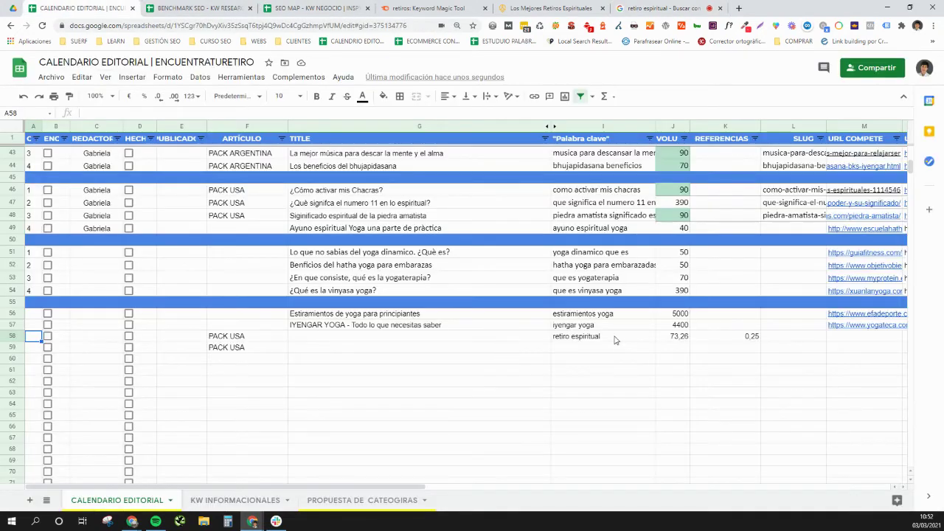
pyautogui.click(504, 341)
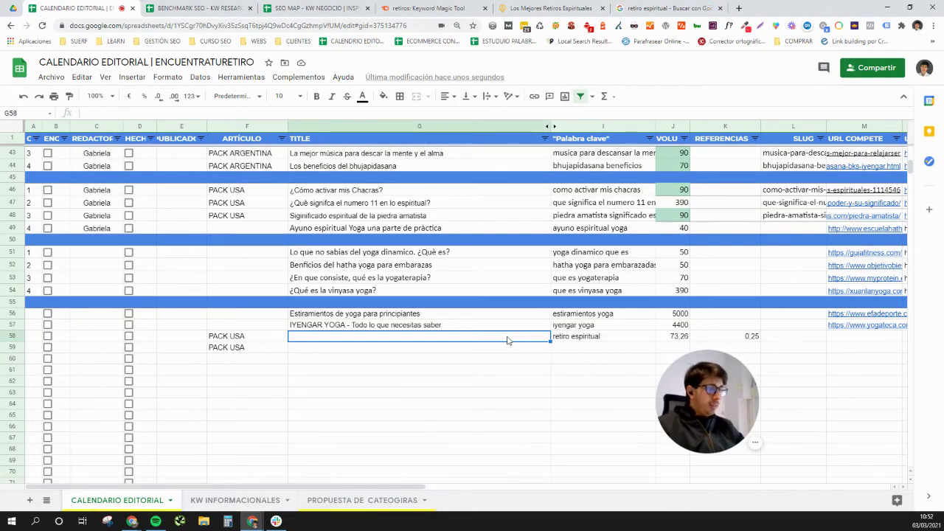
pyautogui.click(854, 340)
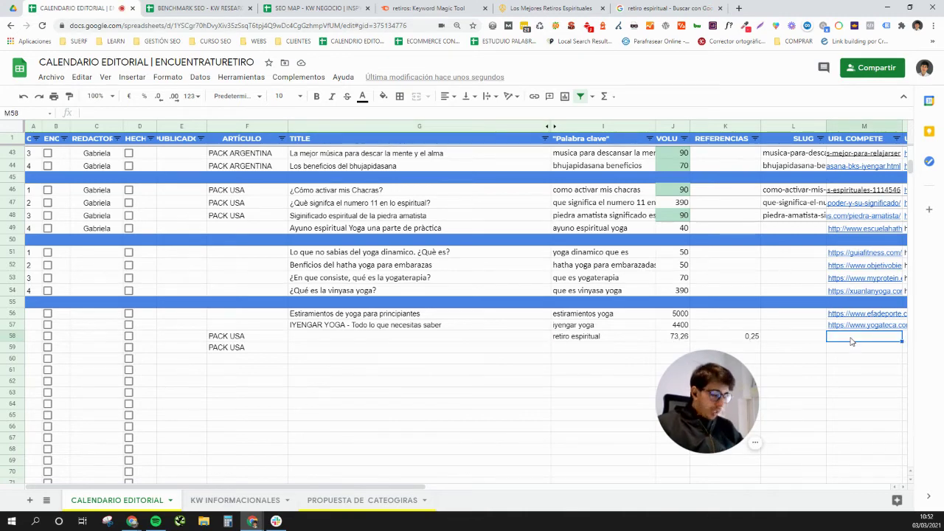
pyautogui.press('Left')
pyautogui.press('Left')
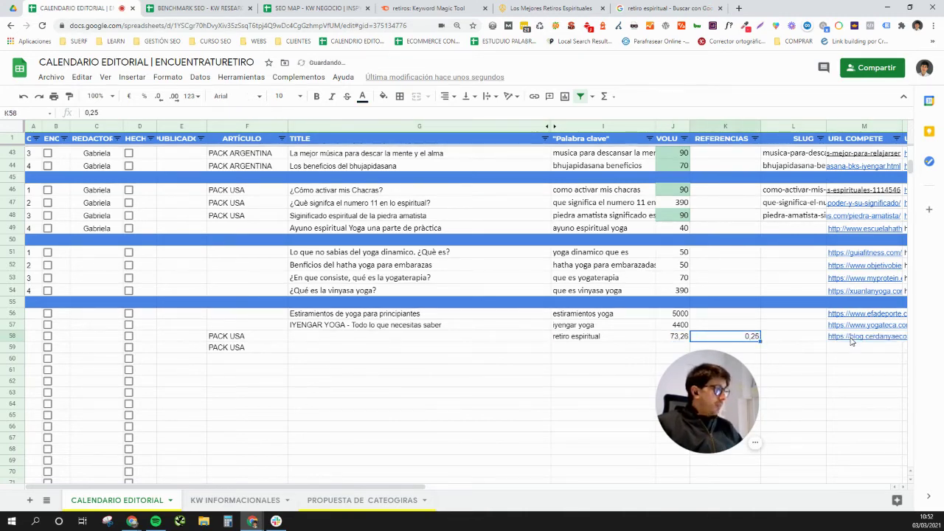
pyautogui.hotkey('ctrl', 'z')
pyautogui.click(852, 341)
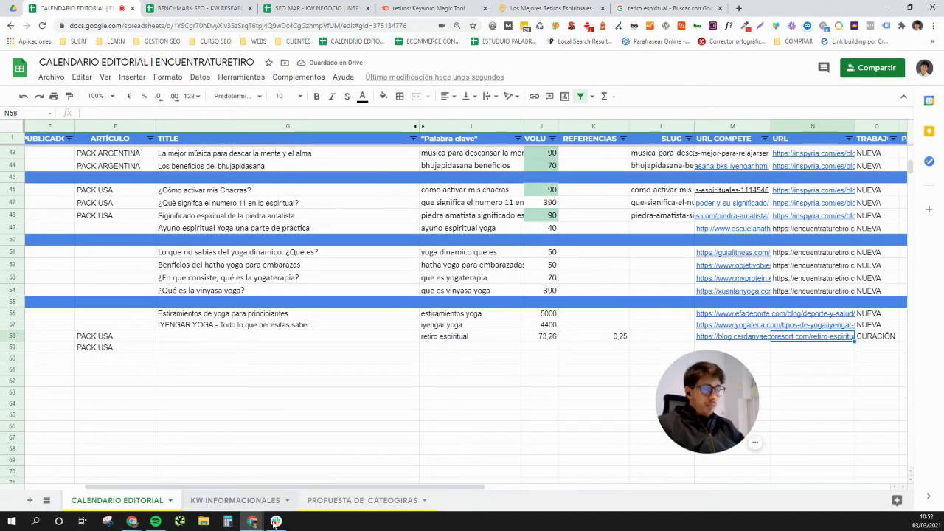
pyautogui.click(233, 500)
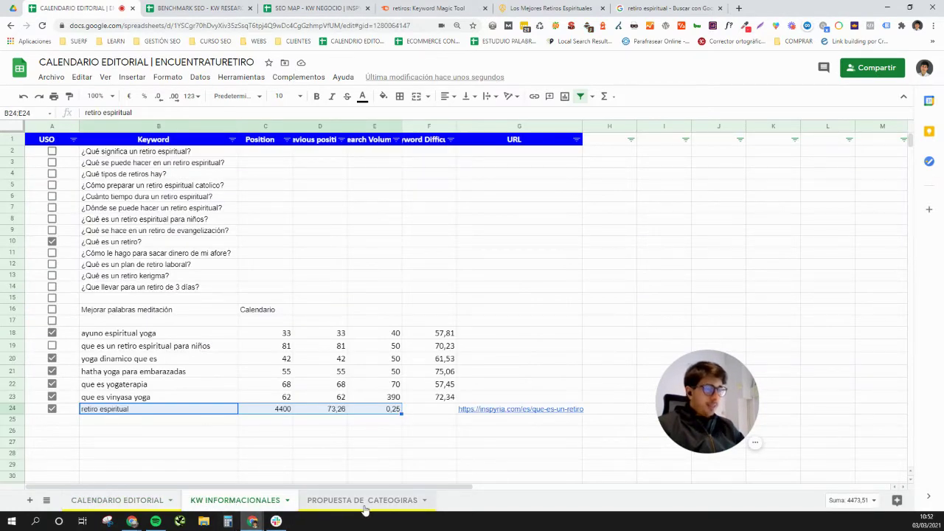
pyautogui.click(365, 502)
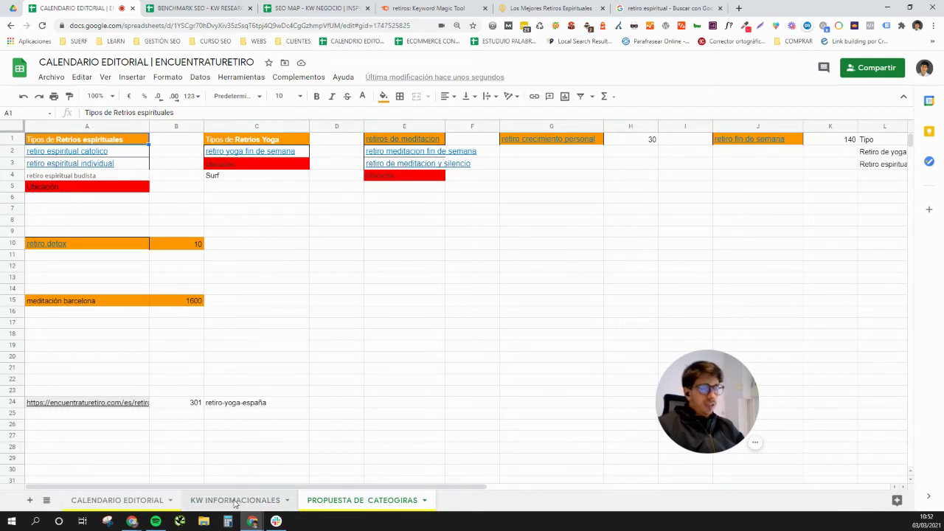
pyautogui.click(235, 501)
pyautogui.click(535, 410)
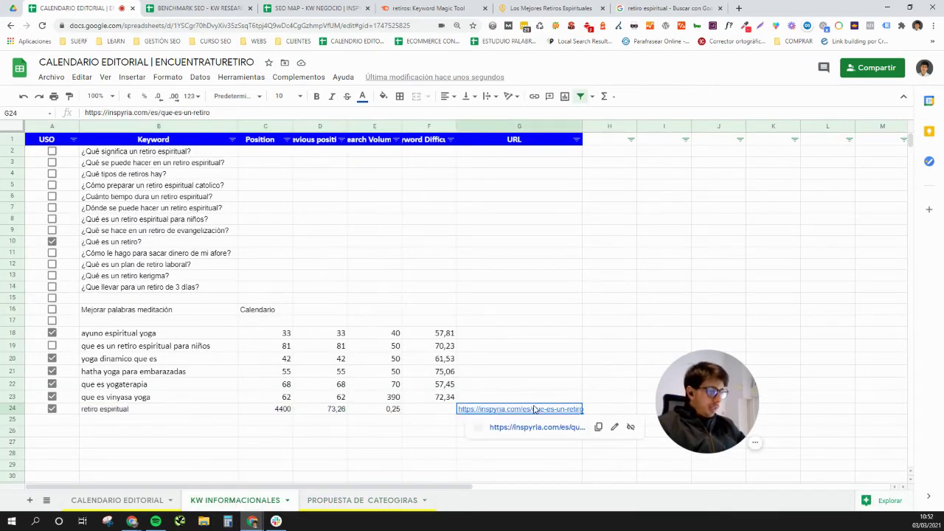
pyautogui.click(126, 502)
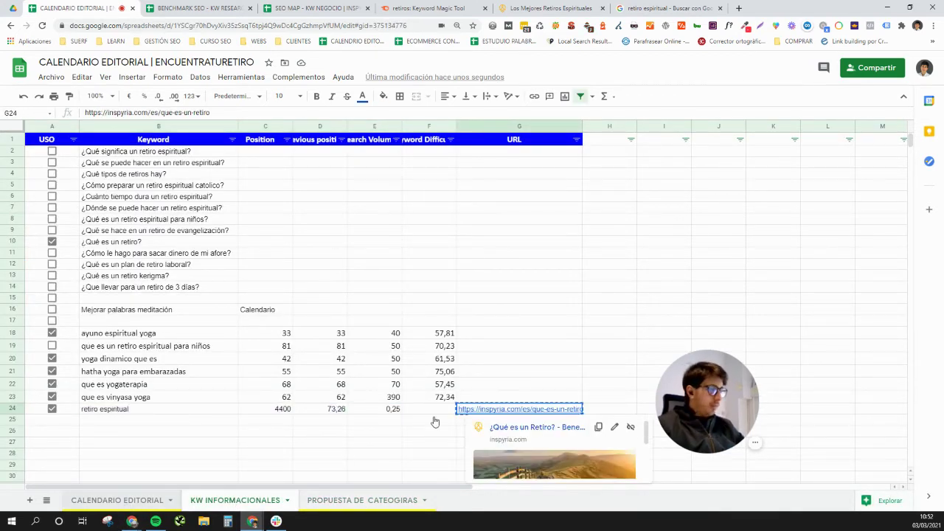
pyautogui.click(663, 339)
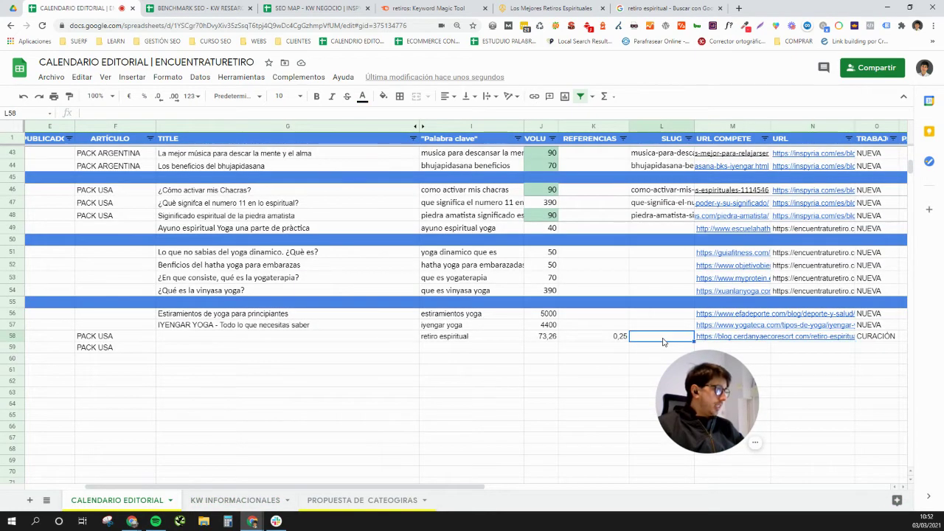
pyautogui.hotkey('ctrl', 'v')
pyautogui.click(834, 341)
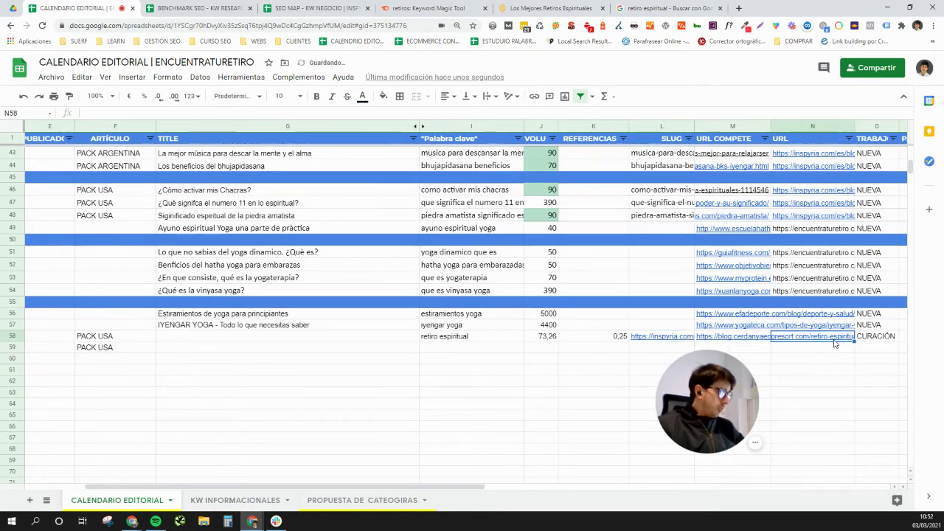
pyautogui.hotkey('ctrl', 'v')
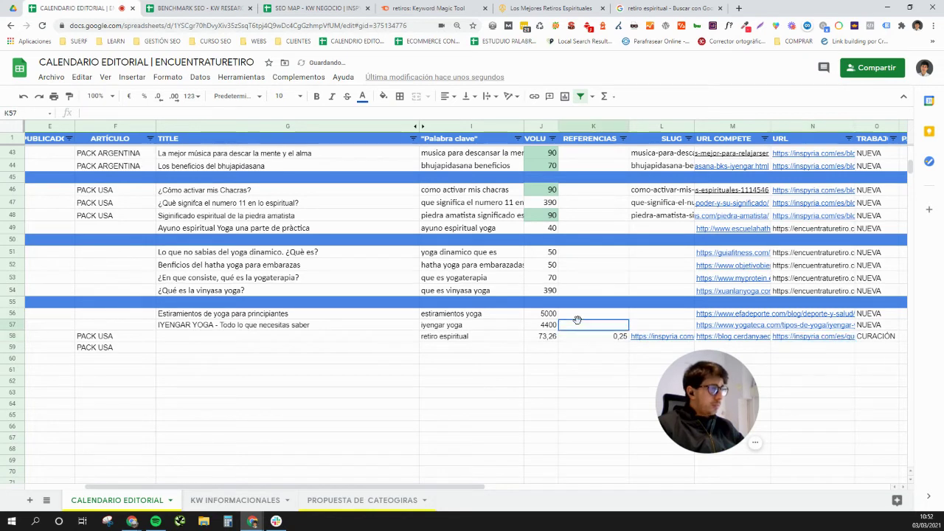
pyautogui.click(323, 339)
pyautogui.click(439, 340)
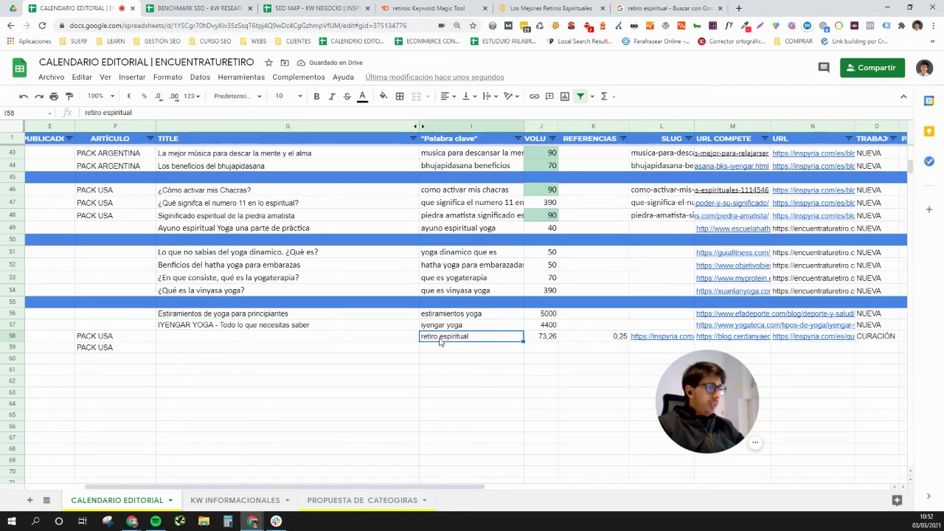
# Step: Clear the PACK USA entries from the ARTÍCULO column in the "retiro espiritual" row and the row below it
pyautogui.click(118, 347)
pyautogui.keyDown('shift'); pyautogui.click(118, 338); pyautogui.keyUp('shift')
pyautogui.press('Delete')
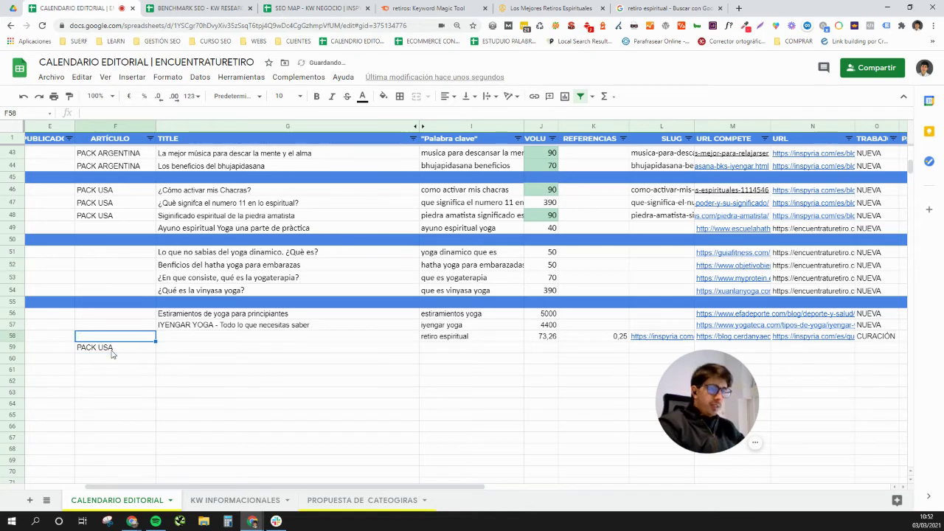
pyautogui.click(112, 350)
pyautogui.press('Left')
pyautogui.press('Left')
pyautogui.press('Left')
pyautogui.press('Left')
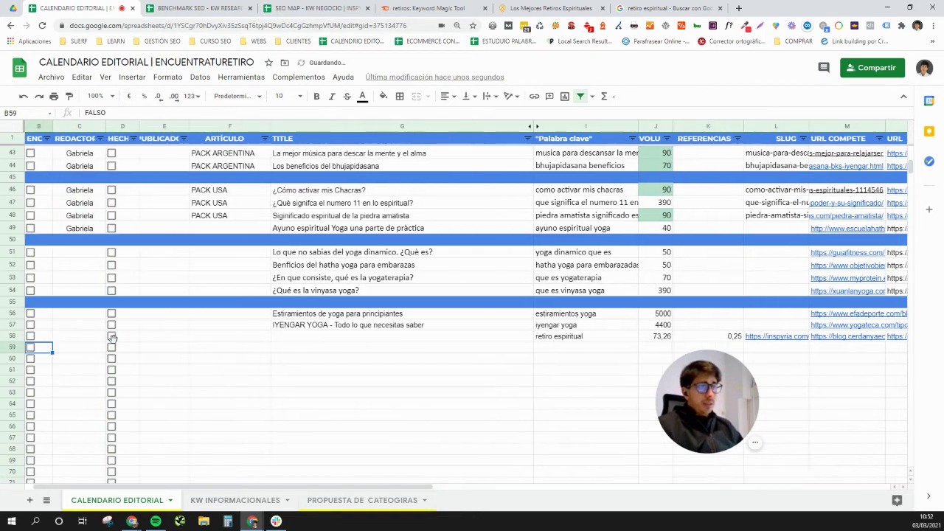
pyautogui.press('Up')
pyautogui.press('Up')
pyautogui.press('Up')
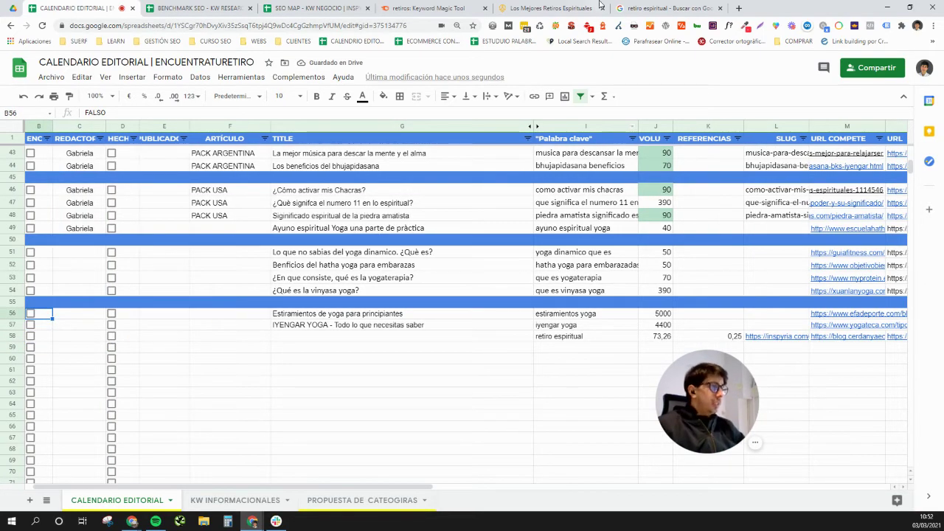
# Step: Copy the title of Google's cerdanyaecoresort.com result, "Retiro espiritual: ¿Qué es y por qué hacer uno? - ¡Naturalmente!", into the "retiro espiritual" row's TITLE
pyautogui.click(649, 8)
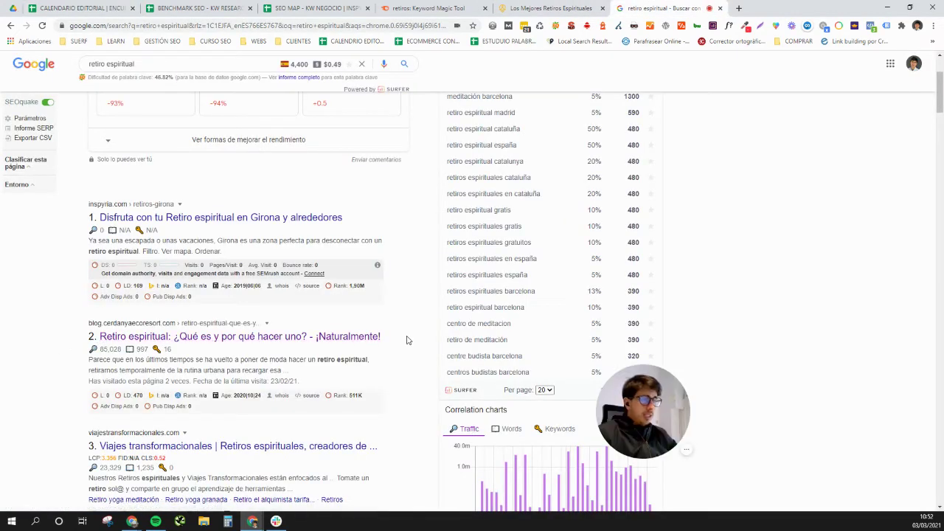
pyautogui.moveTo(406, 340); pyautogui.dragTo(100, 337)
pyautogui.hotkey('ctrl', 'c')
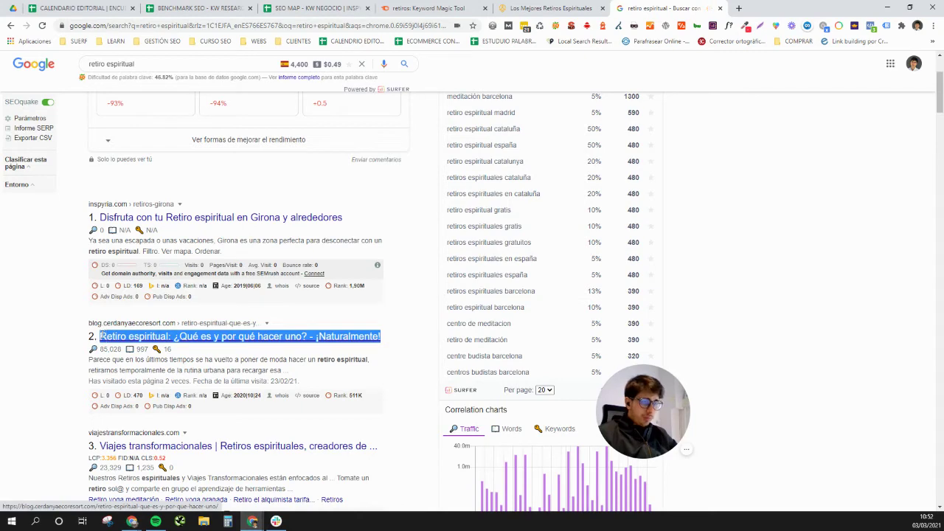
pyautogui.click(85, 8)
pyautogui.click(311, 336)
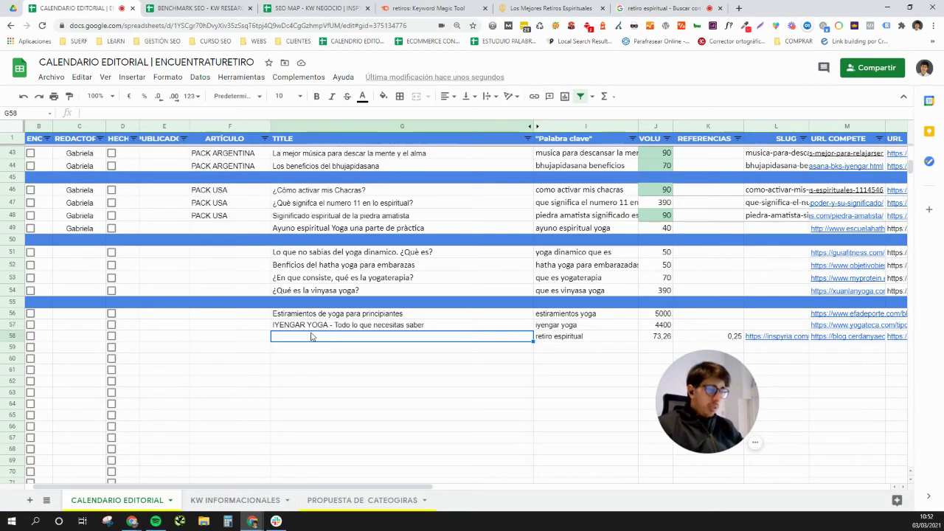
pyautogui.hotkey('ctrl', 'v')
# Step: Reword the TITLE of the "retiro espiritual" row to "Retiro espiritual: ¿Qué es? y sus beneficios"
pyautogui.doubleClick(338, 336)
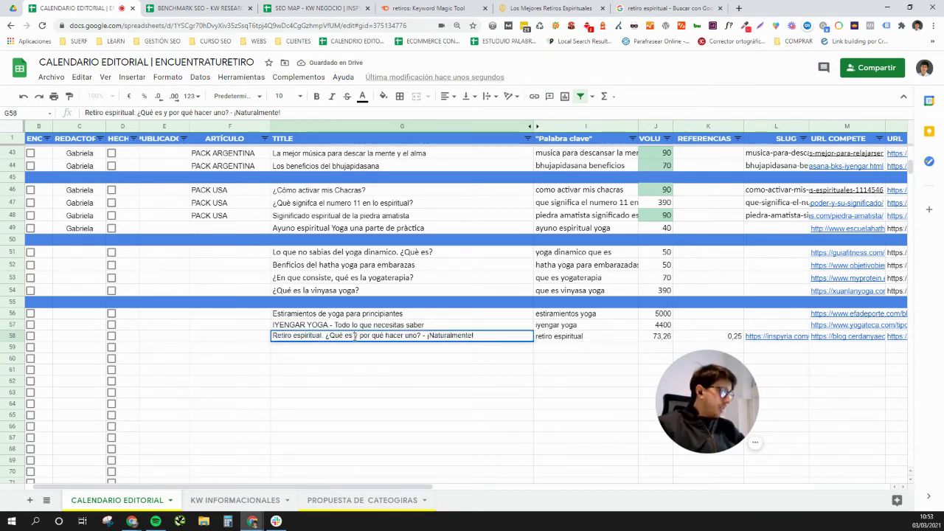
pyautogui.moveTo(355, 336); pyautogui.dragTo(412, 336)
pyautogui.click(474, 335)
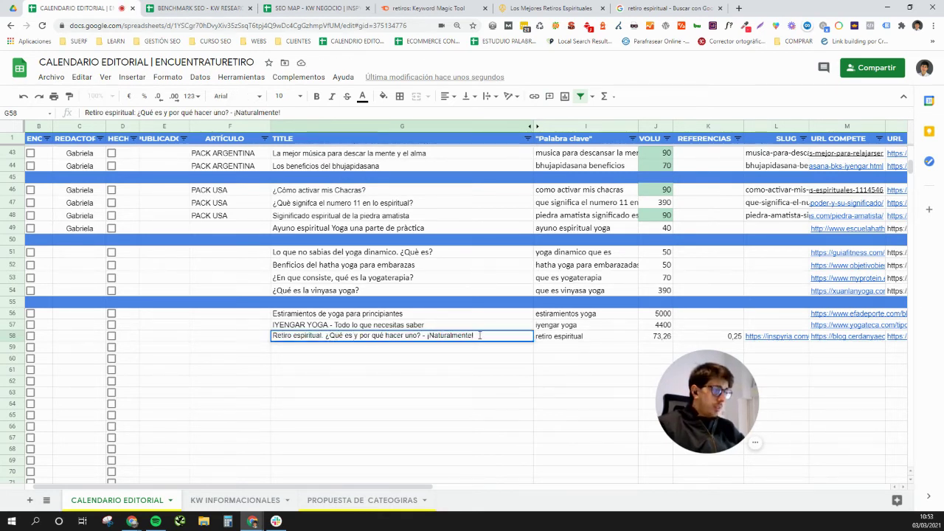
pyautogui.moveTo(474, 336); pyautogui.dragTo(356, 336)
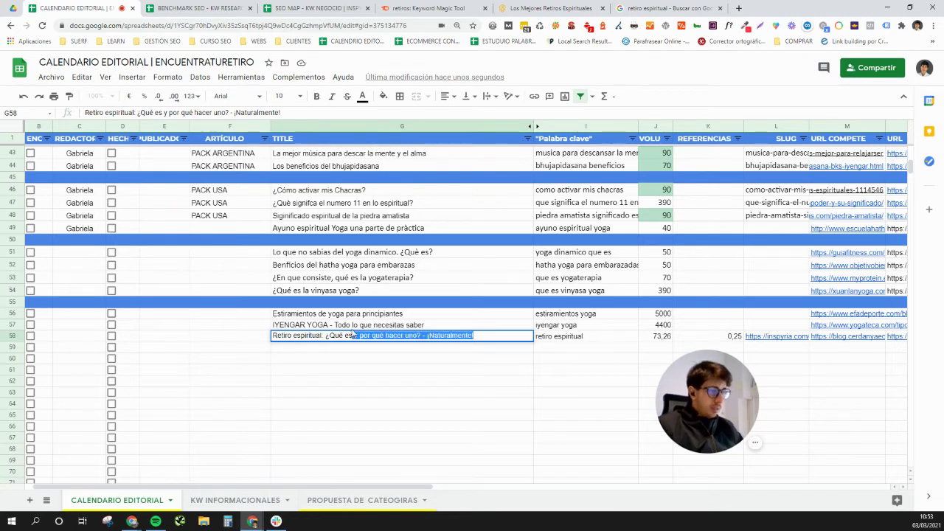
pyautogui.press('BackSpace')
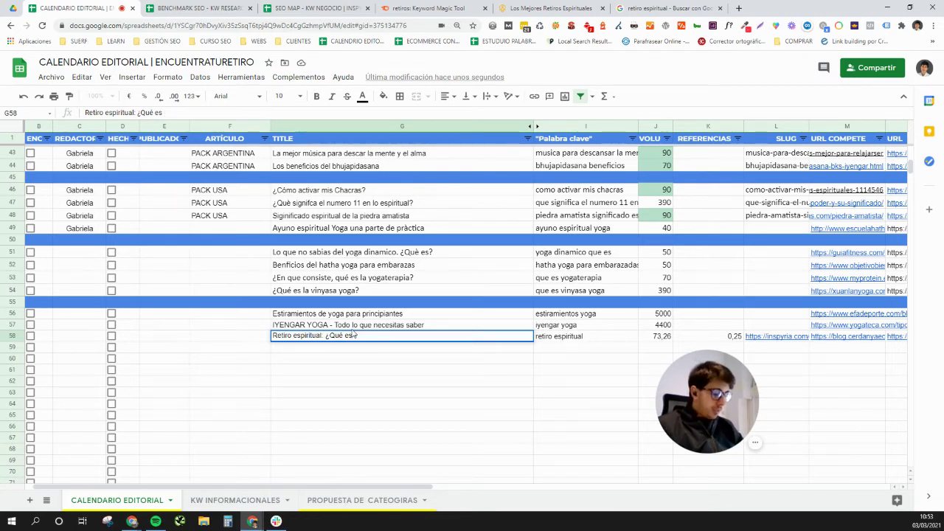
pyautogui.write('? Y')
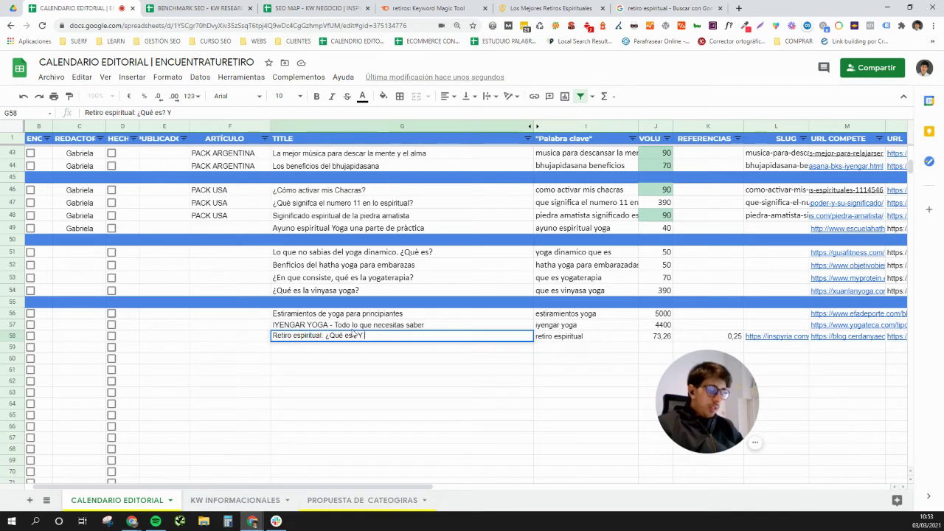
pyautogui.write(' SUS')
pyautogui.press('BackSpace')
pyautogui.press('BackSpace')
pyautogui.press('BackSpace')
pyautogui.press('BackSpace')
pyautogui.press('BackSpace')
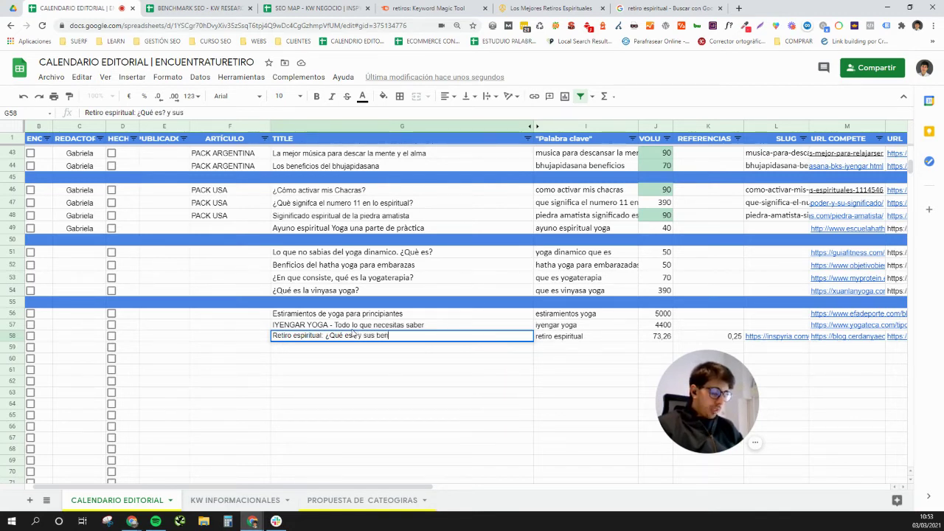
pyautogui.press('Return')
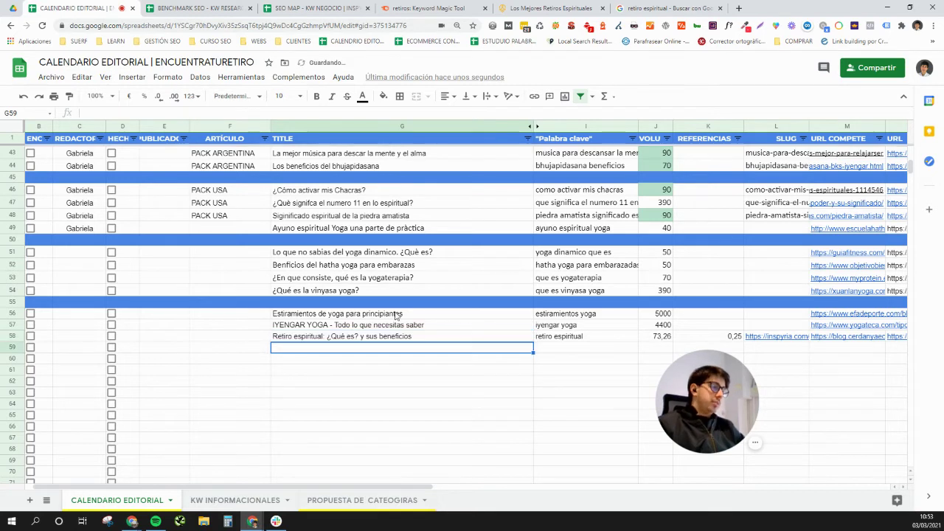
pyautogui.click(430, 337)
pyautogui.doubleClick(431, 337)
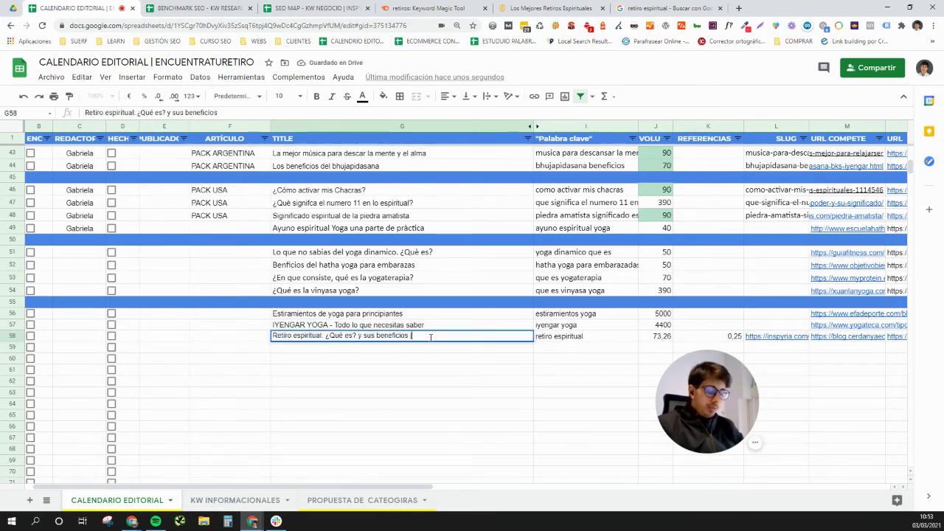
pyautogui.write('|')
pyautogui.press('BackSpace')
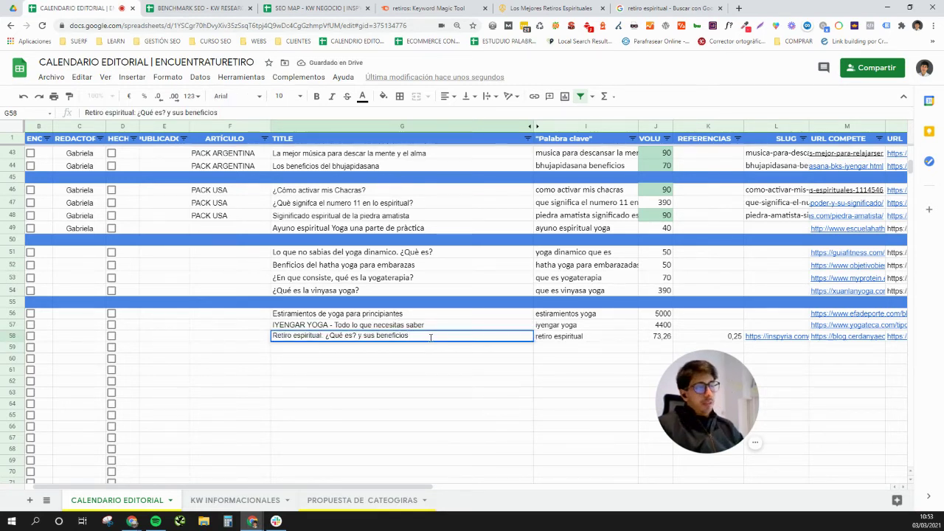
pyautogui.press('Return')
pyautogui.click(599, 349)
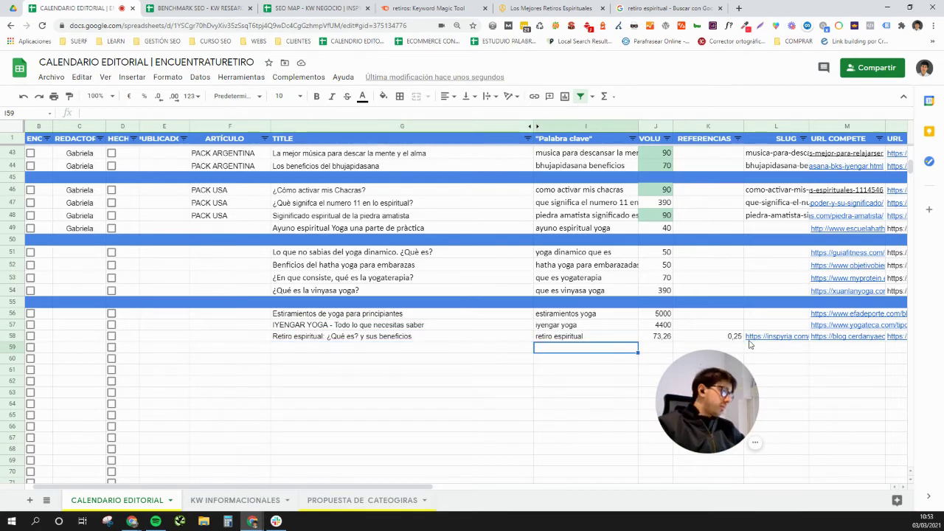
pyautogui.moveTo(734, 407); pyautogui.dragTo(779, 428)
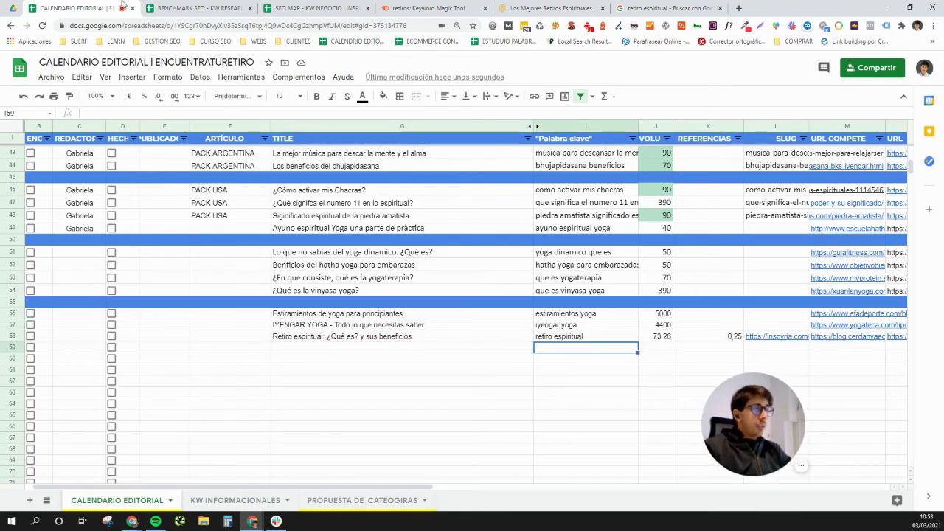
# Step: Return to the KW - retiro sheet of the BENCHMARK SEO spreadsheet and select the keyword "horario retiro"
pyautogui.click(198, 6)
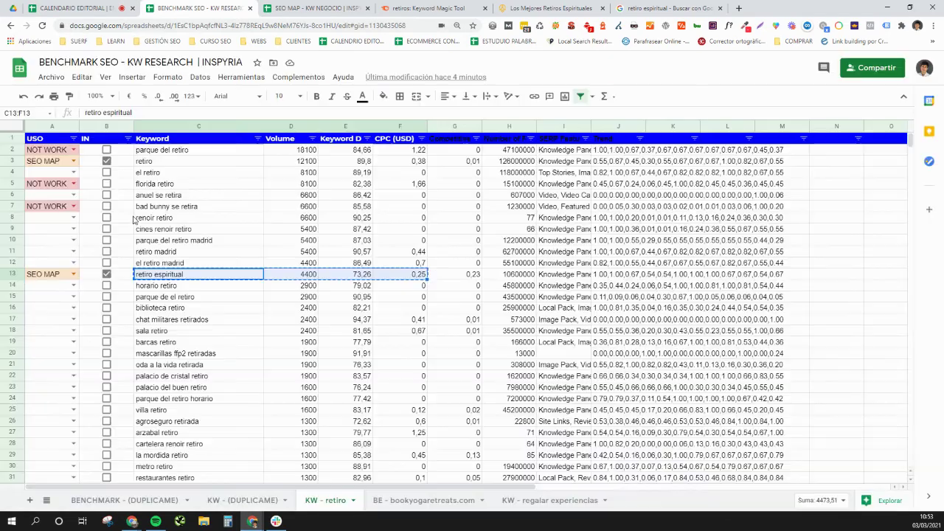
pyautogui.hotkey('ctrl', 'c')
pyautogui.click(191, 288)
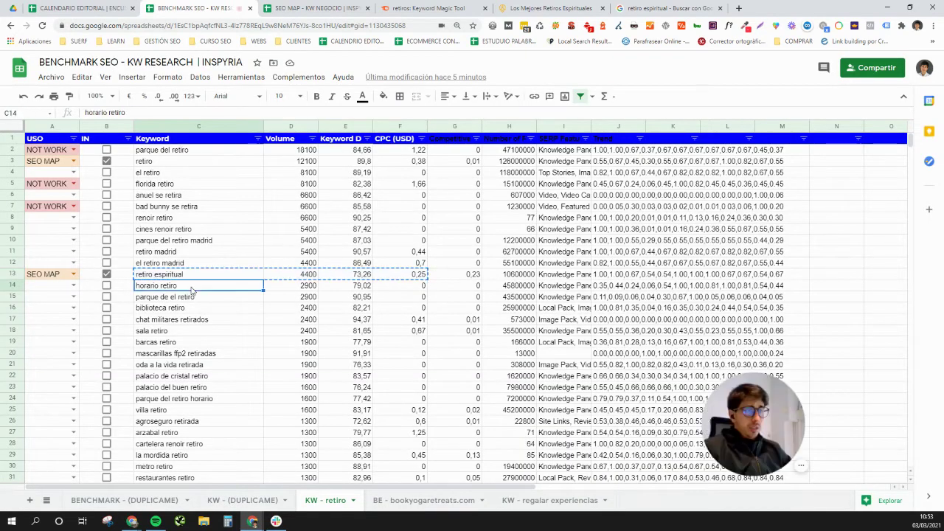
pyautogui.write('°')
pyautogui.press('BackSpace')
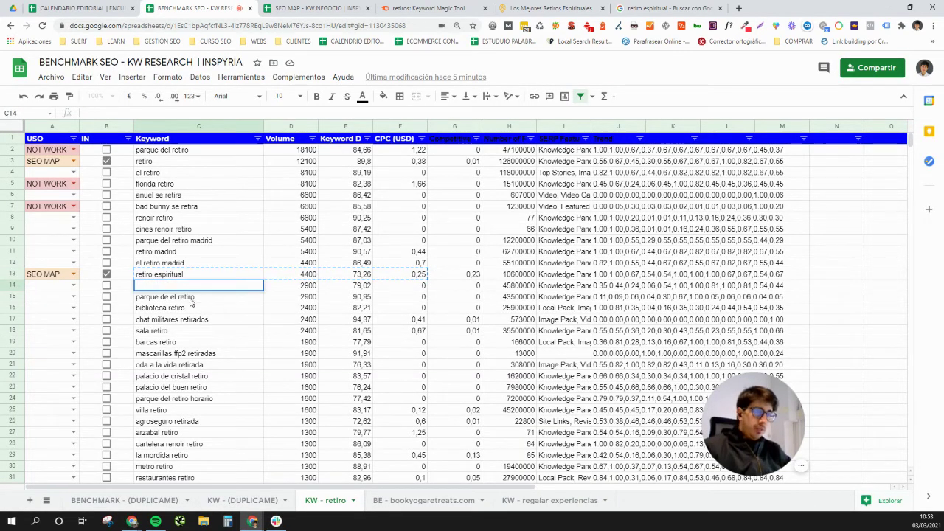
pyautogui.click(188, 321)
pyautogui.hotkey('ctrl', 'z')
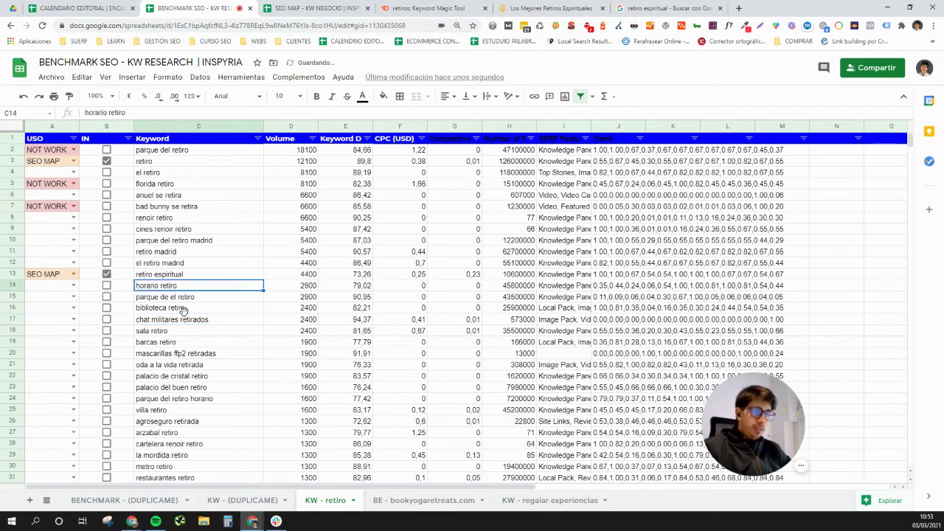
# Step: Set USO to NOT WORK for the keywords "parque de el retiro", "biblioteca retiro" and "chat militares retirados"
pyautogui.click(196, 298)
pyautogui.press('Down')
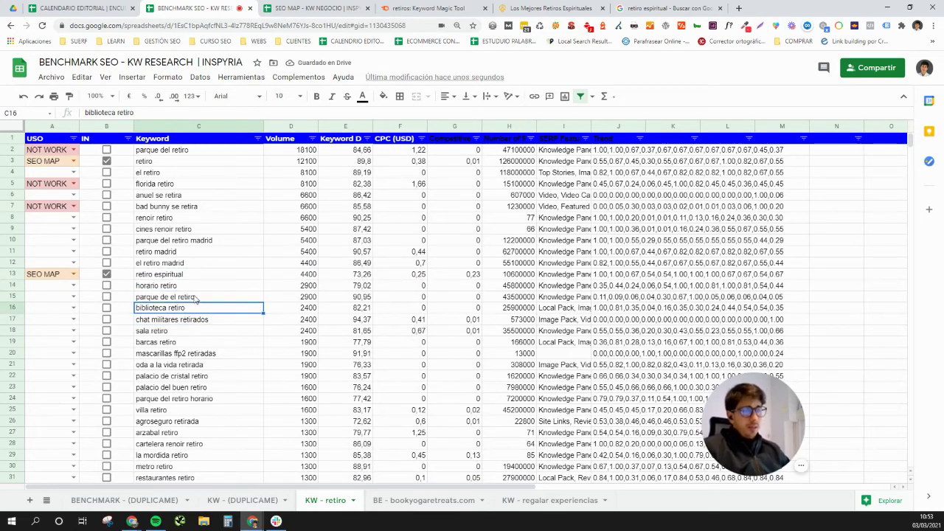
pyautogui.click(73, 296)
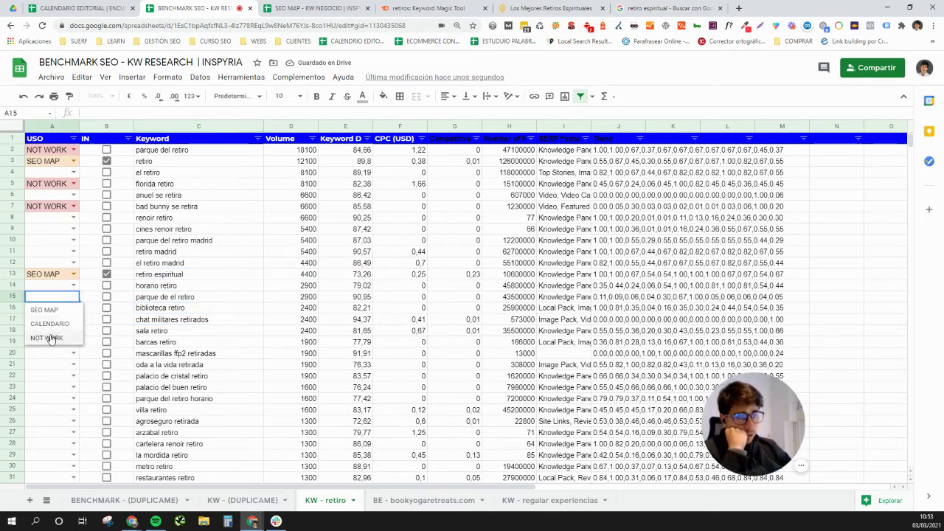
pyautogui.click(49, 344)
pyautogui.press('Return')
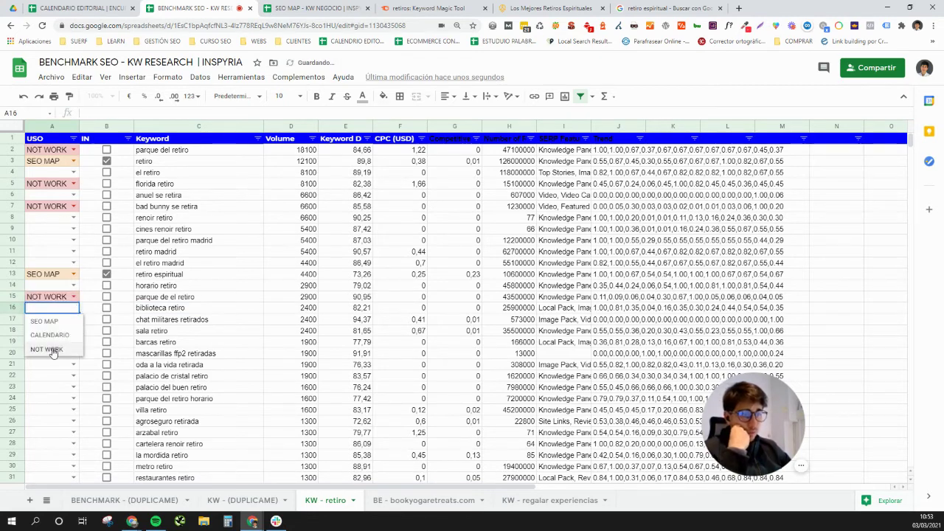
pyautogui.click(48, 350)
pyautogui.click(150, 320)
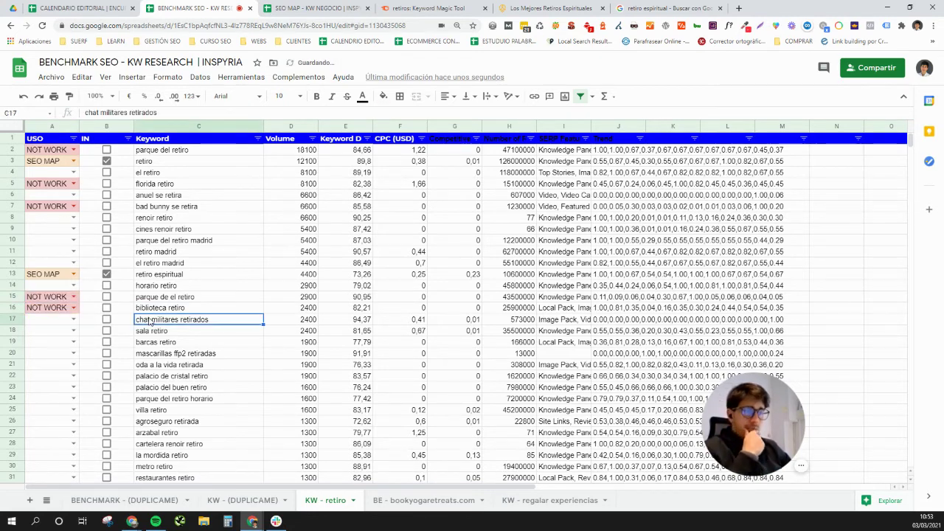
pyautogui.click(73, 319)
pyautogui.click(48, 361)
# Step: Review the remaining keywords from "sala retiro" downward for ones relevant to the retreat business
pyautogui.click(152, 333)
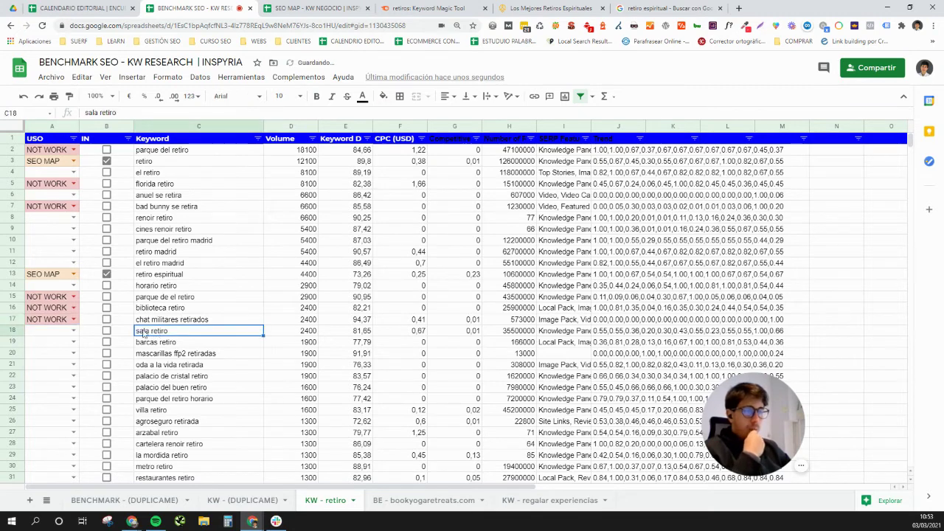
pyautogui.scroll(-3, 155, 339)
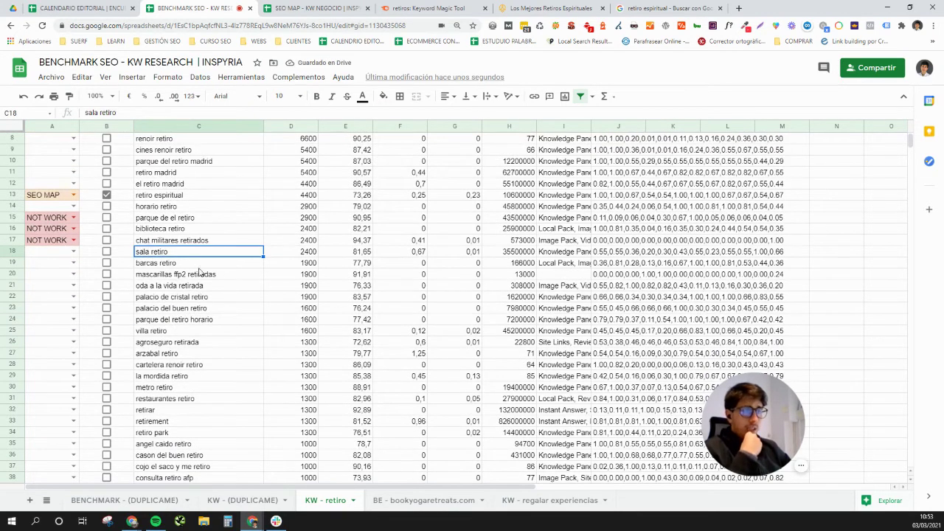
pyautogui.click(203, 267)
pyautogui.click(229, 276)
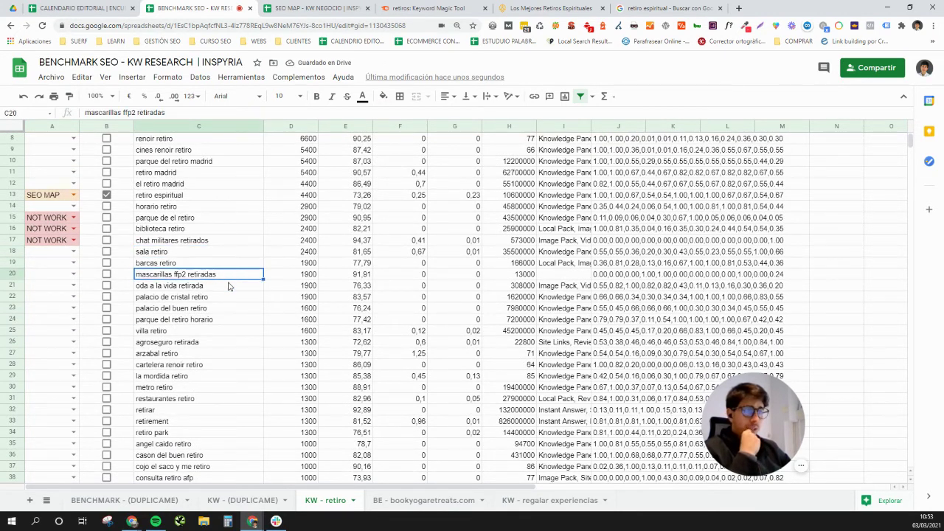
pyautogui.click(229, 286)
pyautogui.click(221, 297)
pyautogui.scroll(-1, 219, 313)
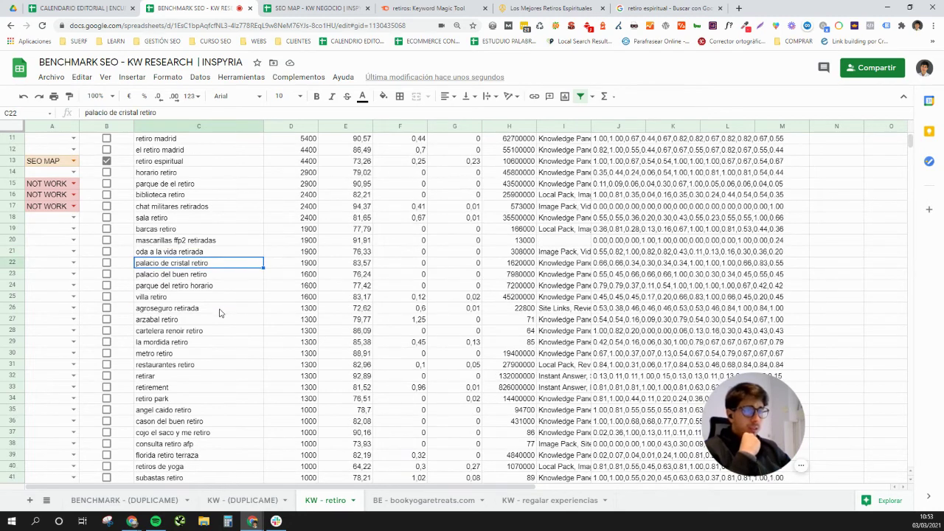
pyautogui.click(181, 296)
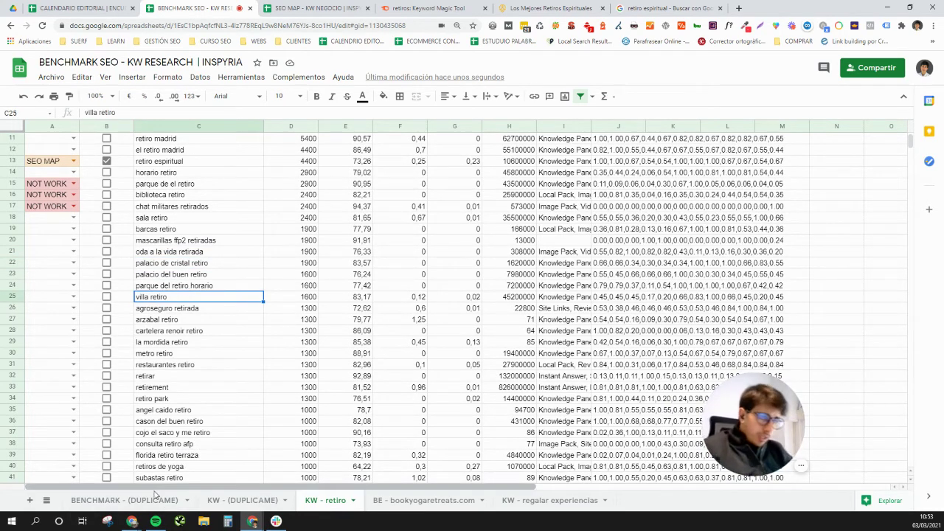
pyautogui.scroll(-1, 229, 354)
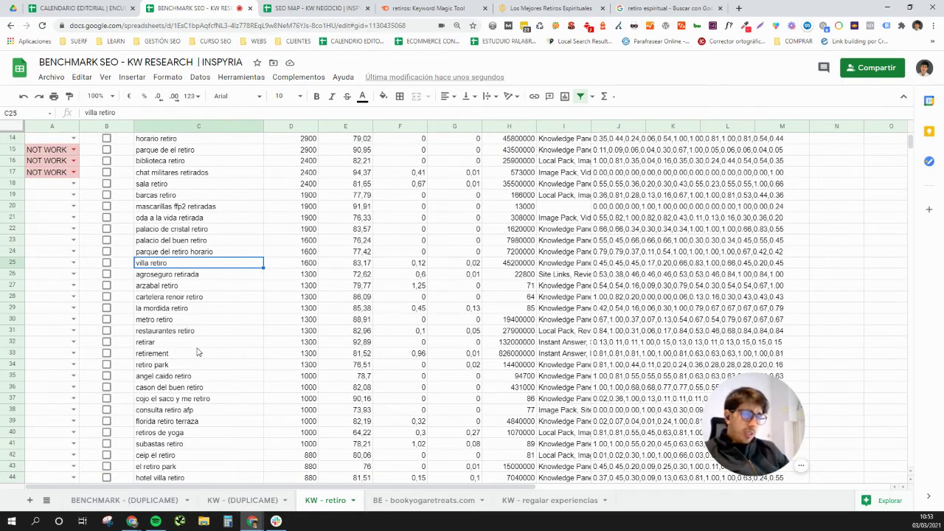
pyautogui.scroll(-1, 198, 353)
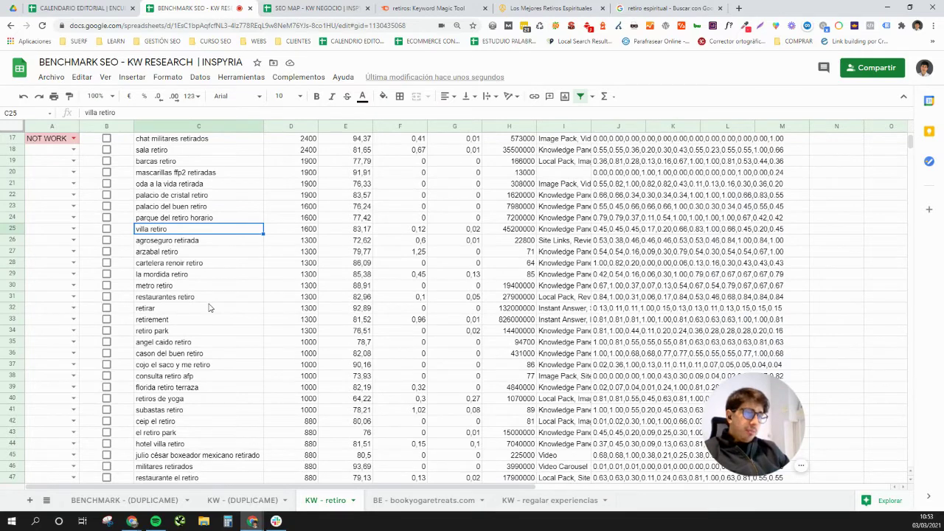
pyautogui.scroll(-1, 210, 318)
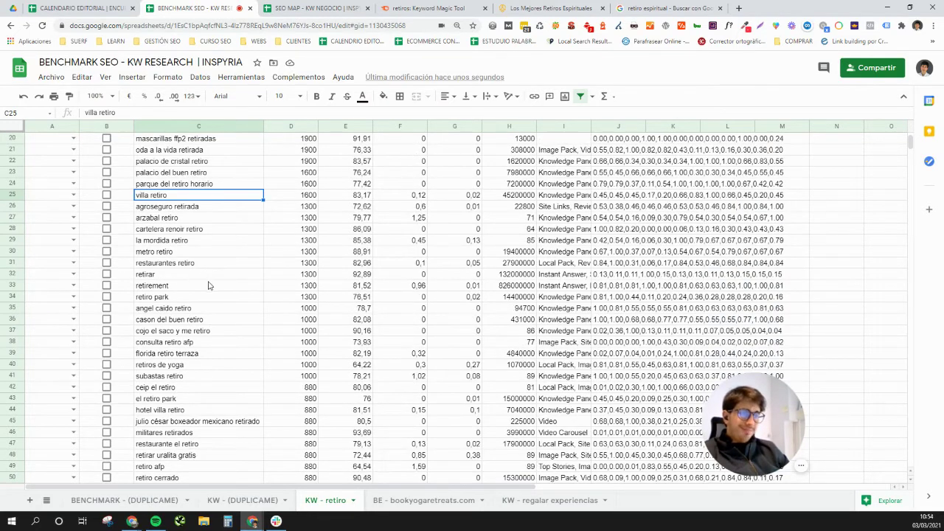
pyautogui.scroll(-1, 222, 337)
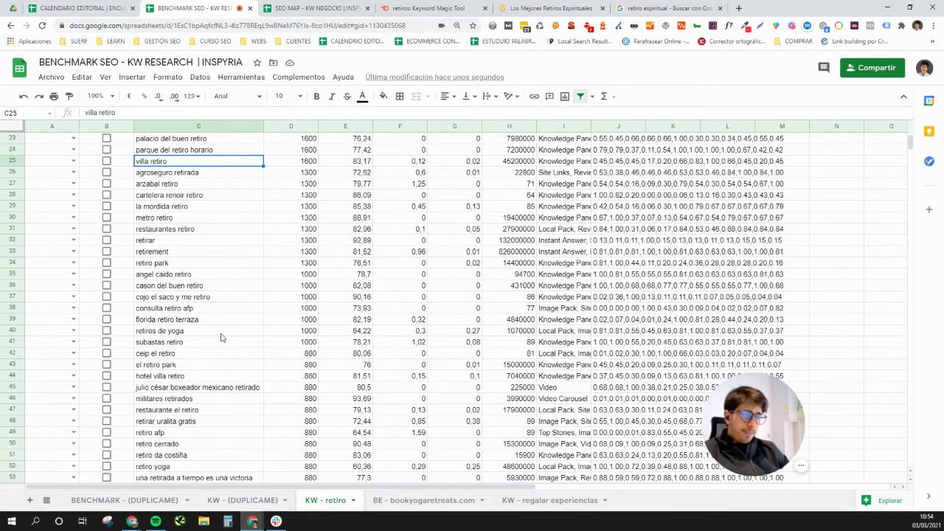
pyautogui.scroll(-1, 223, 324)
pyautogui.scroll(-2, 223, 325)
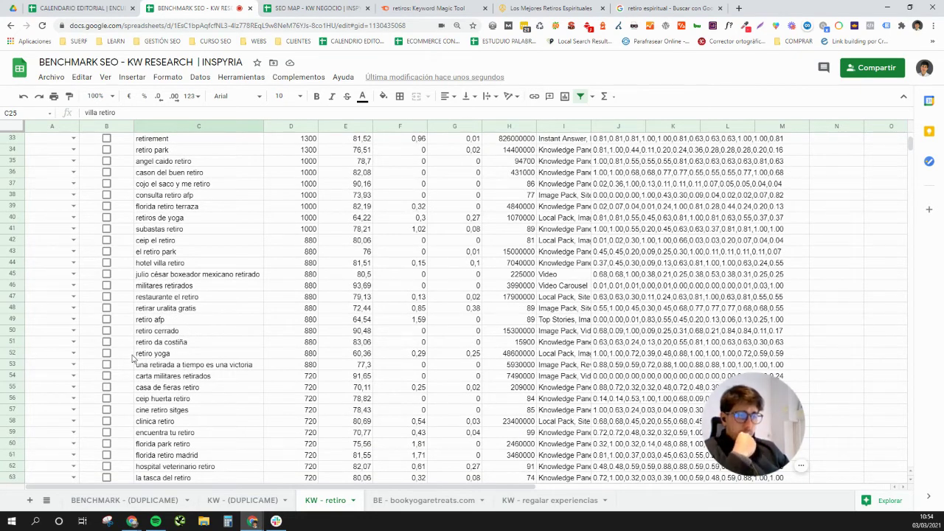
# Step: Classify the keyword "retiro yoga" as SEO MAP and tick its checkbox
pyautogui.click(74, 354)
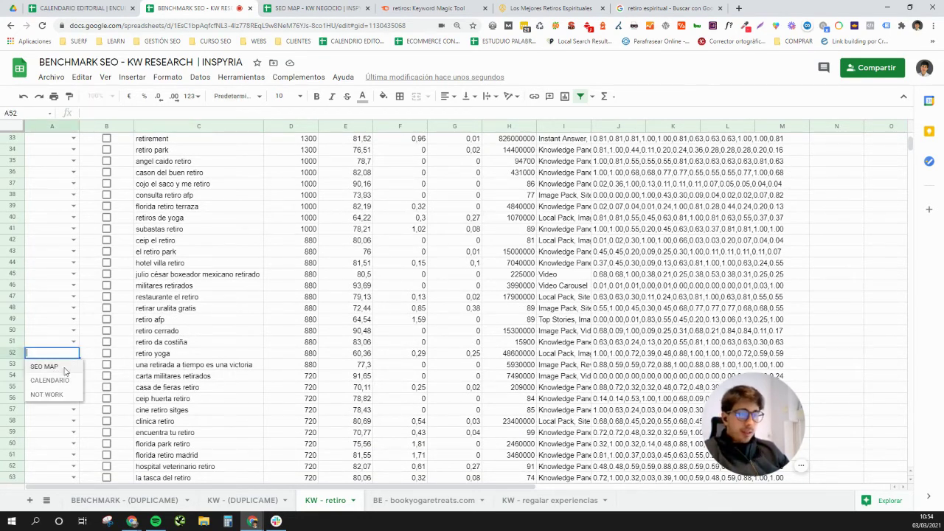
pyautogui.click(44, 367)
pyautogui.click(106, 354)
# Step: Copy "retiro yoga" with its volume, difficulty and CPC into row 3 of PALABRAS CLAVE DE NEGOCIO and mark it as in the SEO map
pyautogui.moveTo(184, 354); pyautogui.dragTo(408, 358)
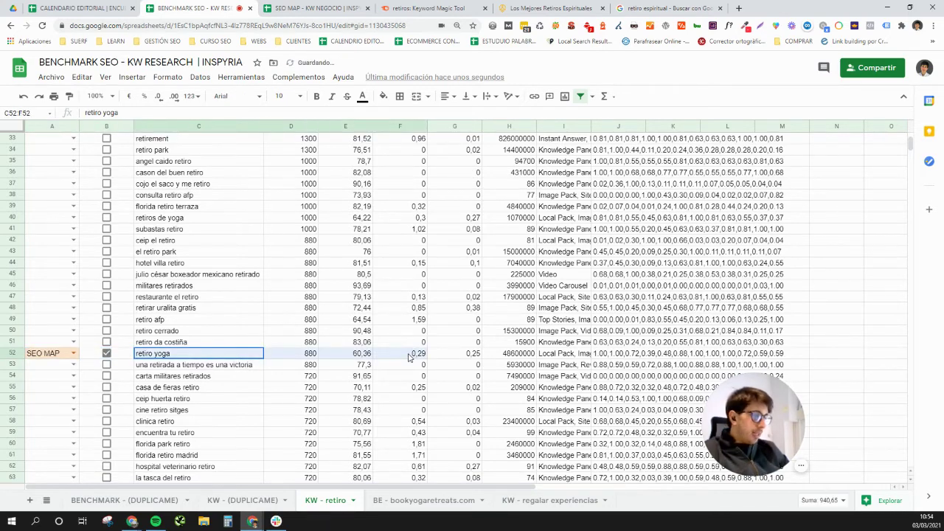
pyautogui.hotkey('ctrl', 'c')
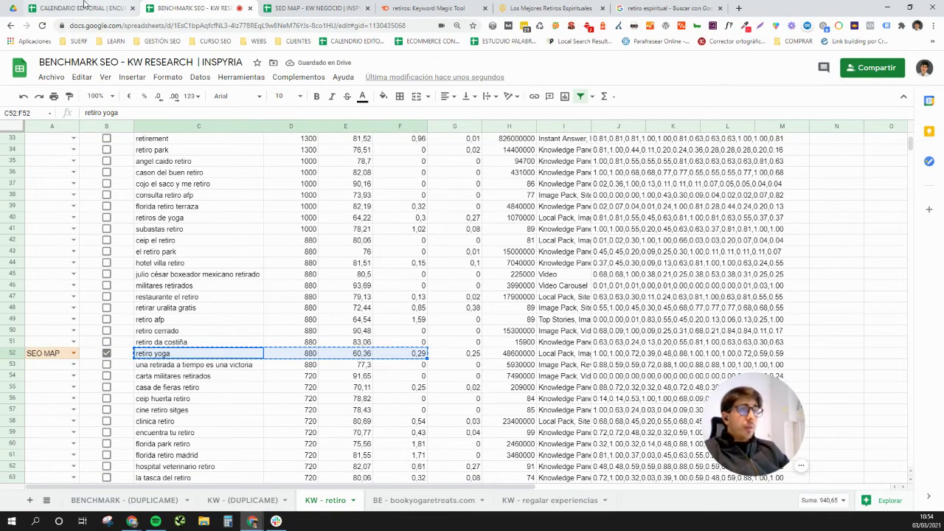
pyautogui.click(317, 8)
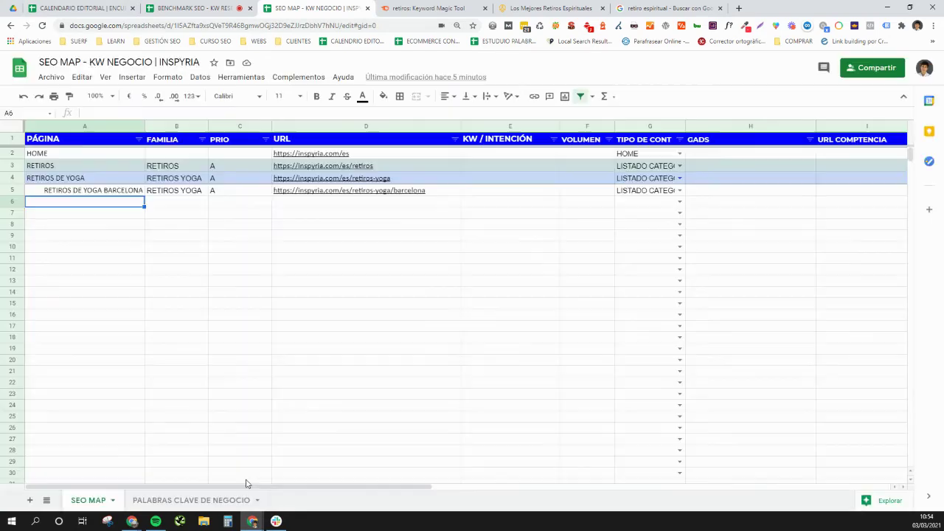
pyautogui.click(202, 500)
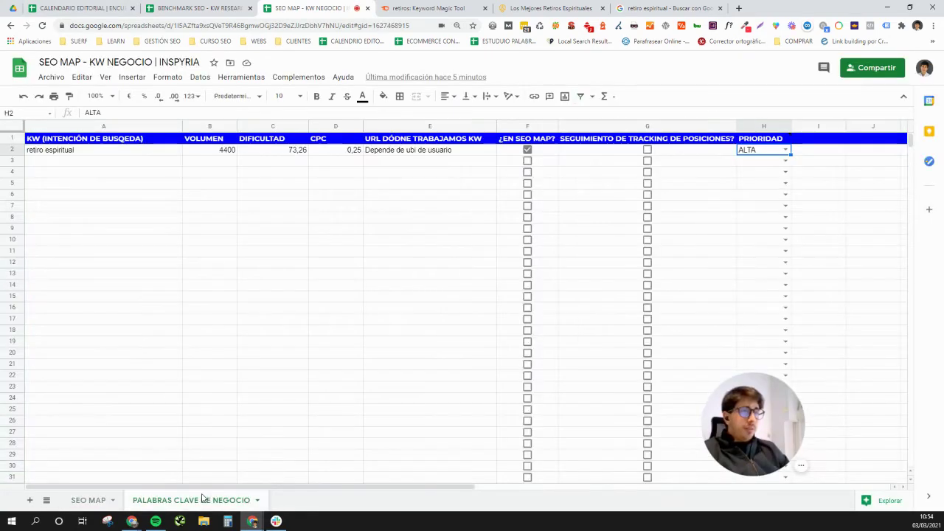
pyautogui.click(118, 164)
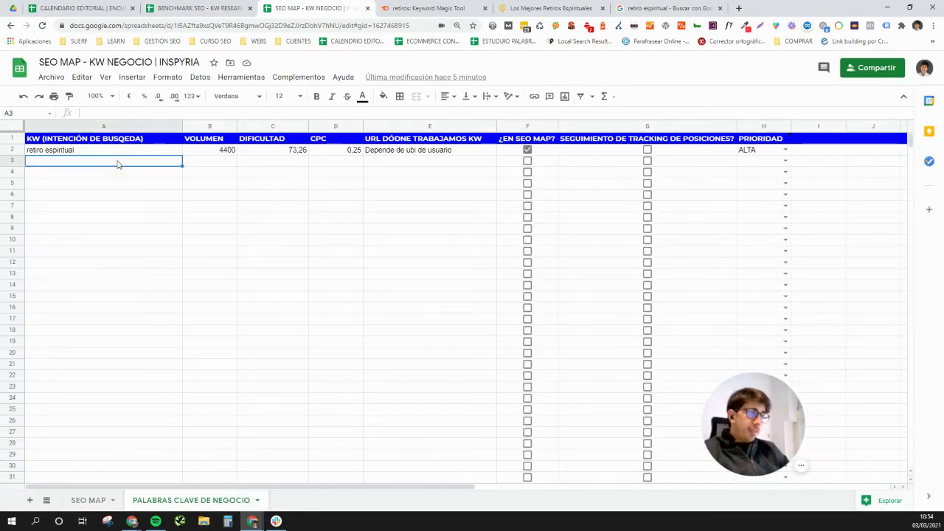
pyautogui.hotkey('ctrl', 'v')
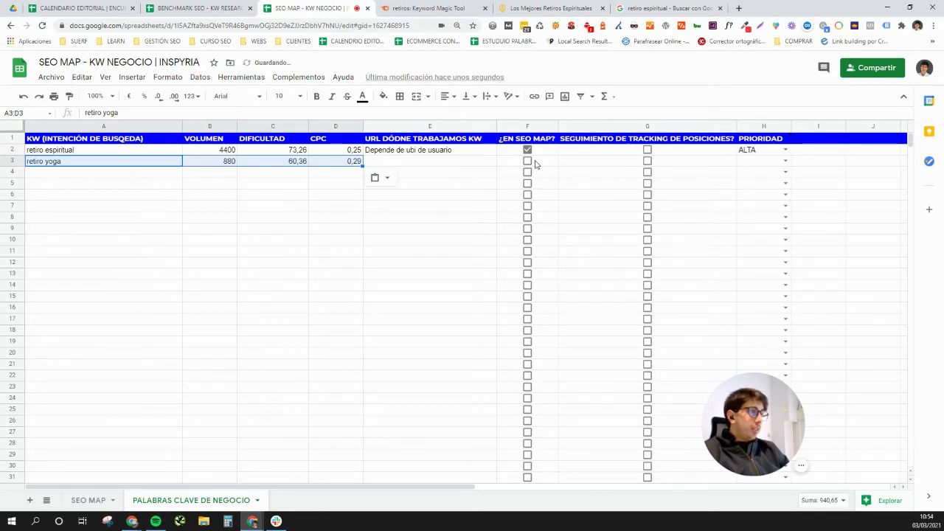
pyautogui.click(528, 161)
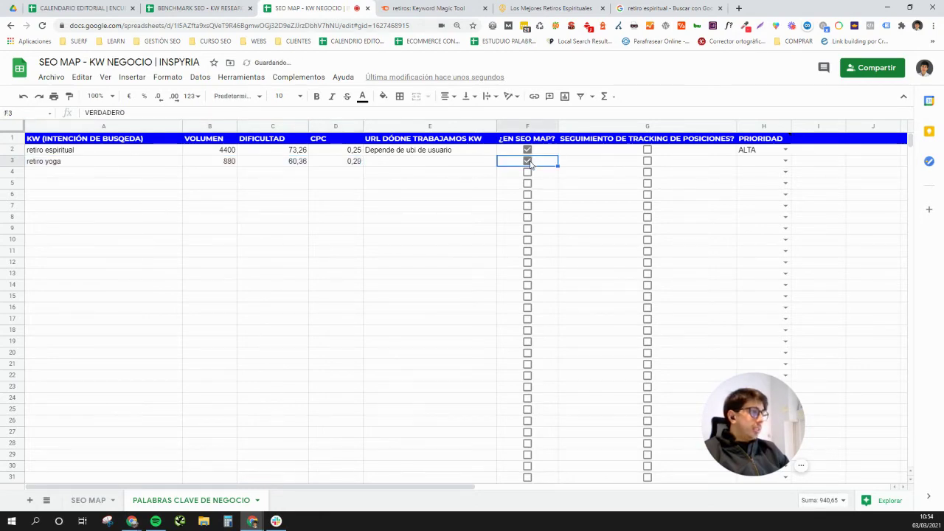
pyautogui.click(439, 163)
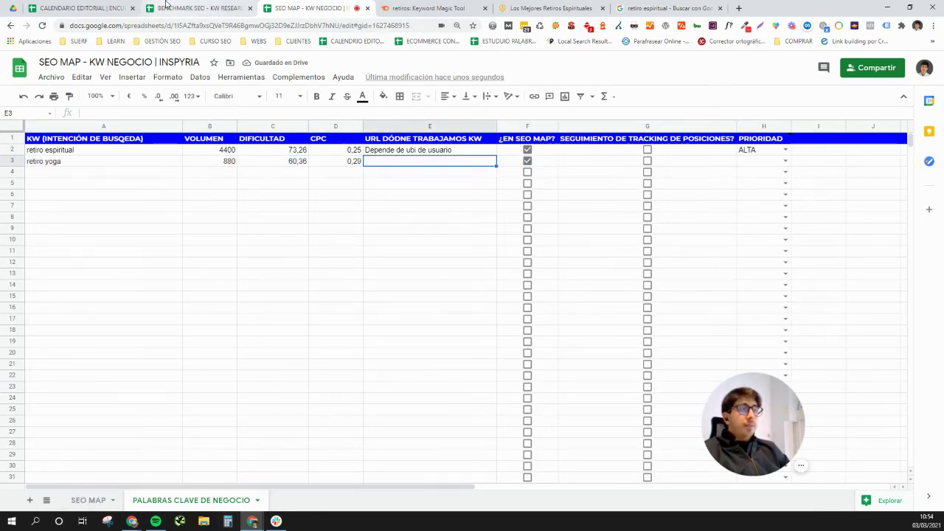
pyautogui.click(166, 7)
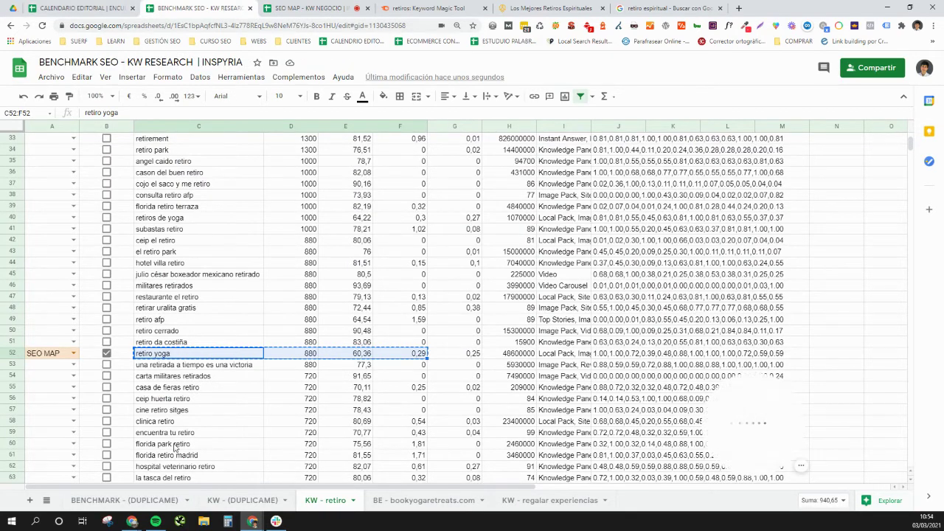
pyautogui.hotkey('ctrl', 'Tab')
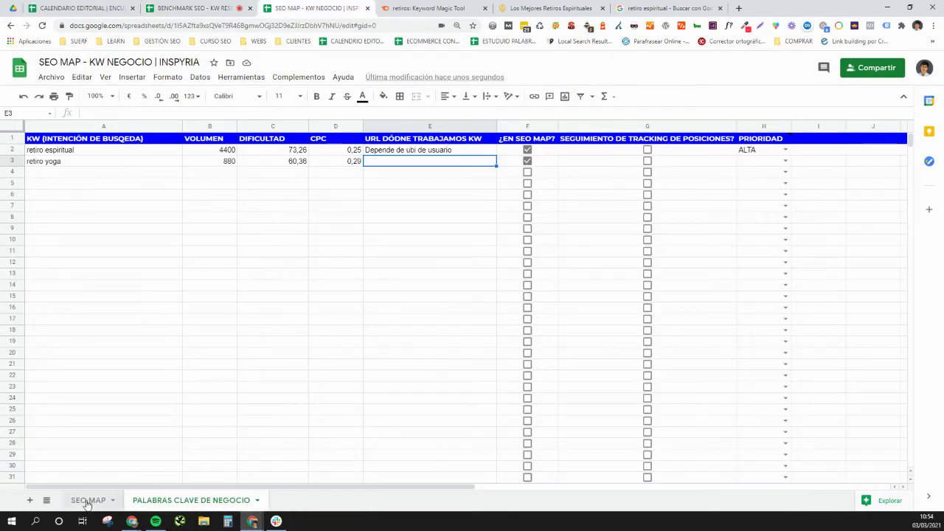
pyautogui.click(87, 501)
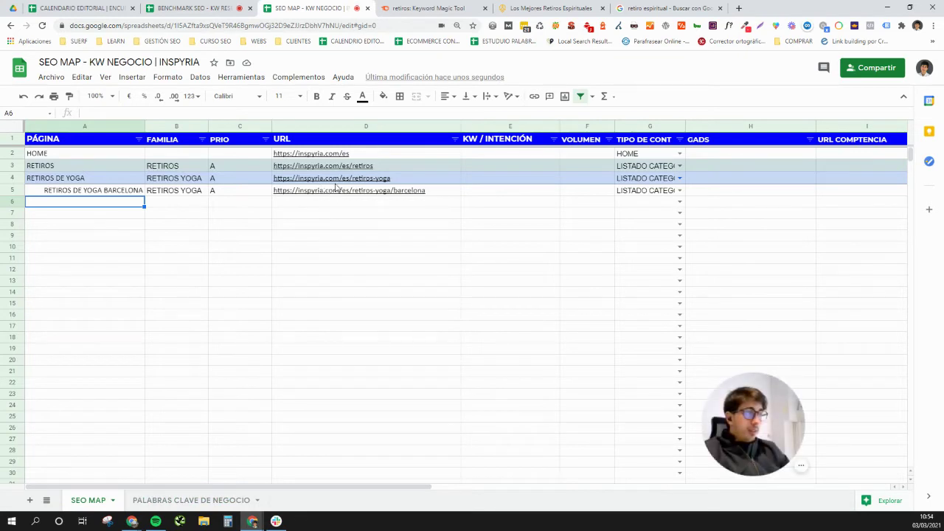
pyautogui.click(432, 167)
pyautogui.keyDown('shift'); pyautogui.click(418, 182); pyautogui.keyUp('shift')
pyautogui.hotkey('ctrl', 'c')
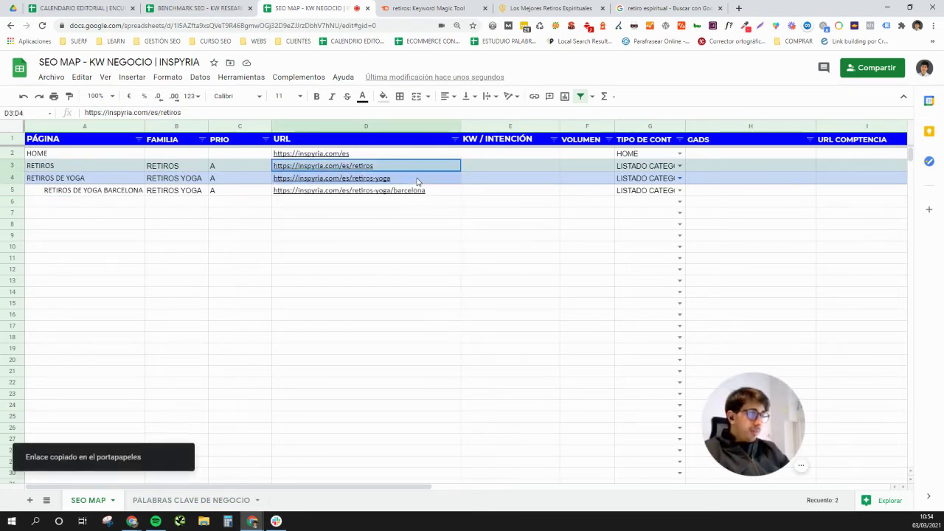
pyautogui.click(389, 184)
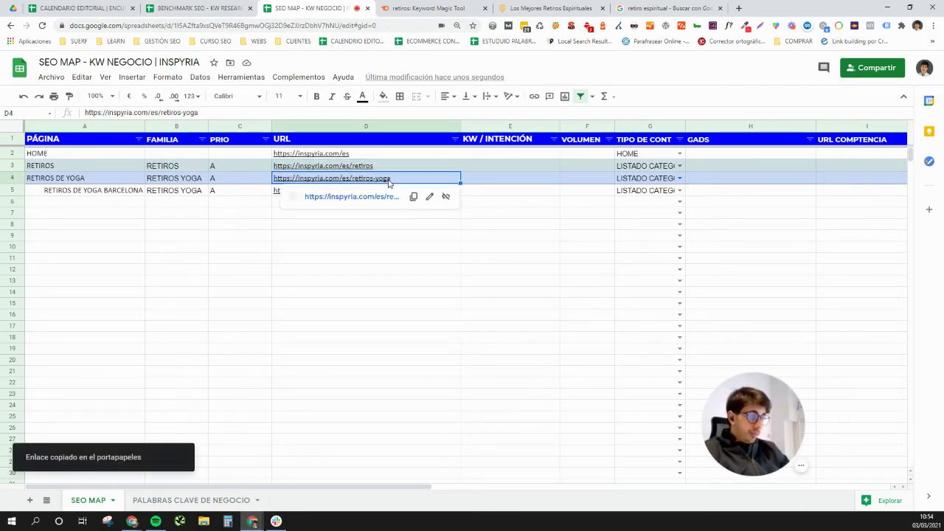
pyautogui.click(211, 498)
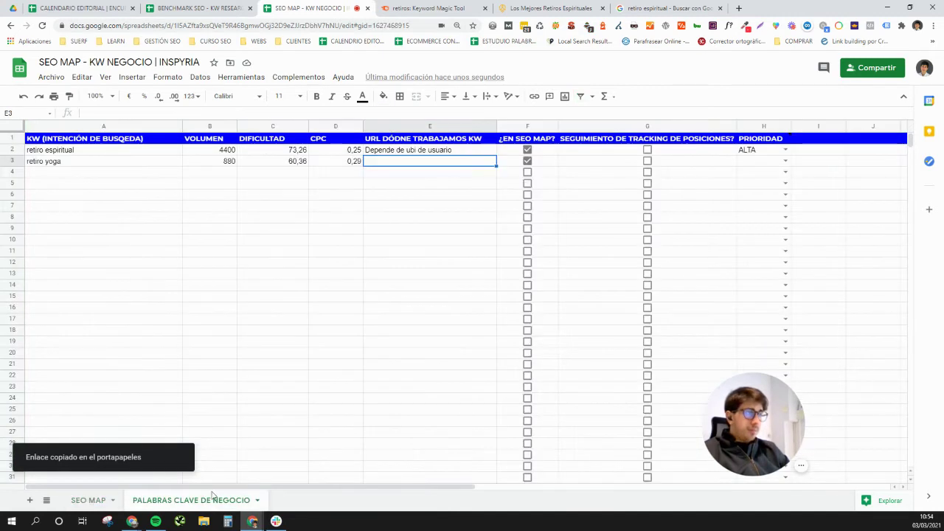
pyautogui.hotkey('ctrl', 'v')
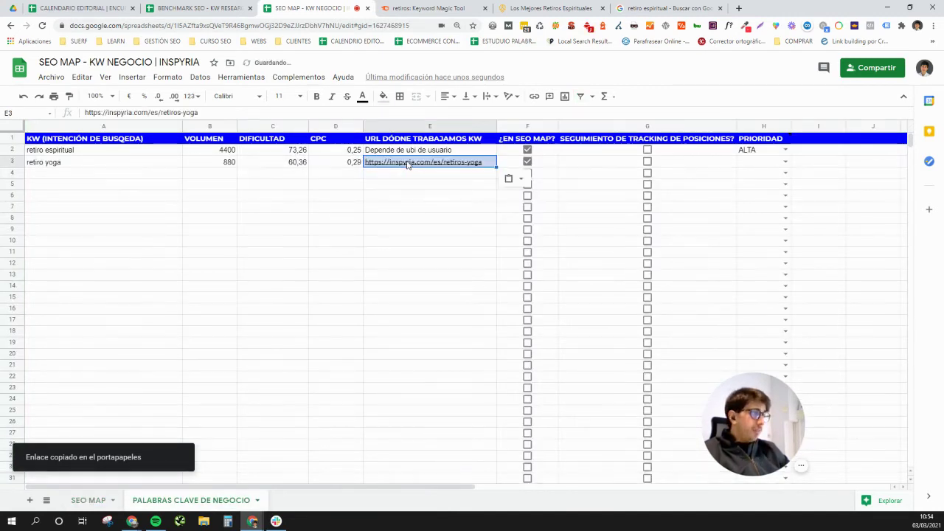
# Step: Set PRIORIDAD to ALTA for the "retiro yoga" keyword
pyautogui.click(613, 163)
pyautogui.click(785, 162)
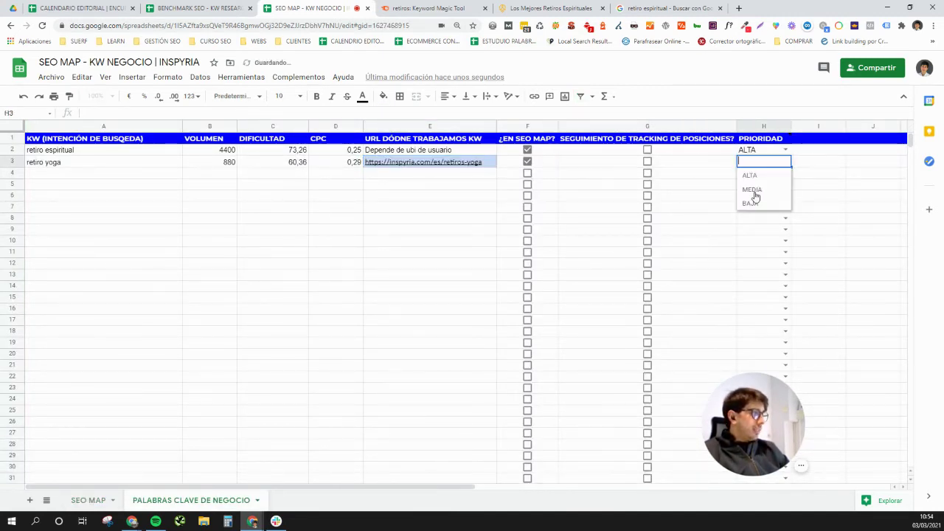
pyautogui.click(765, 178)
# Step: Copy "retiro yoga" and its volume into KW / INTENCIÓN and VOLUMEN of the RETIROS DE YOGA row on the SEO MAP sheet
pyautogui.click(79, 165)
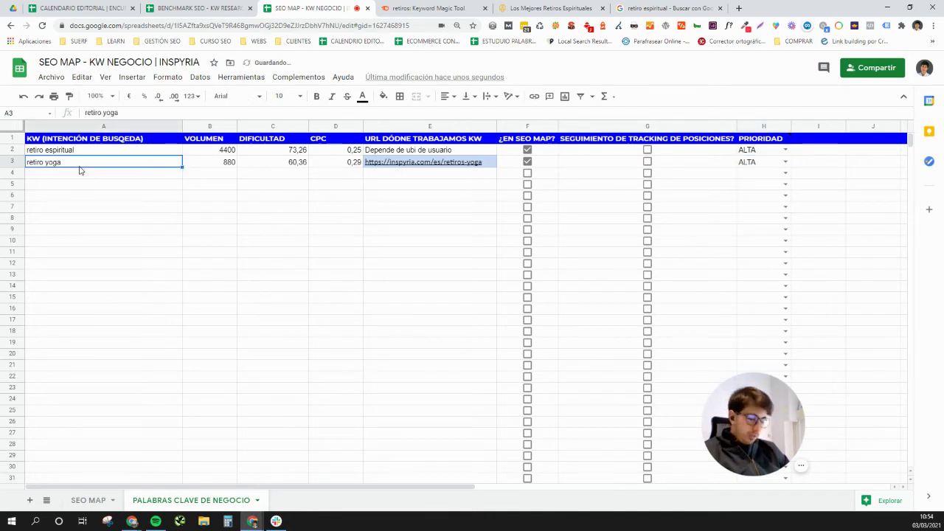
pyautogui.moveTo(135, 165); pyautogui.dragTo(200, 163)
pyautogui.hotkey('ctrl', 'c')
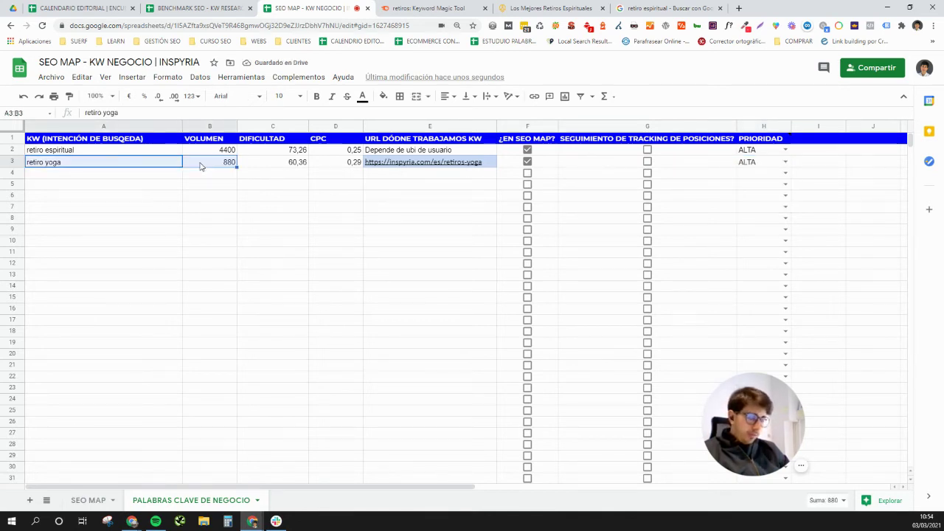
pyautogui.click(90, 500)
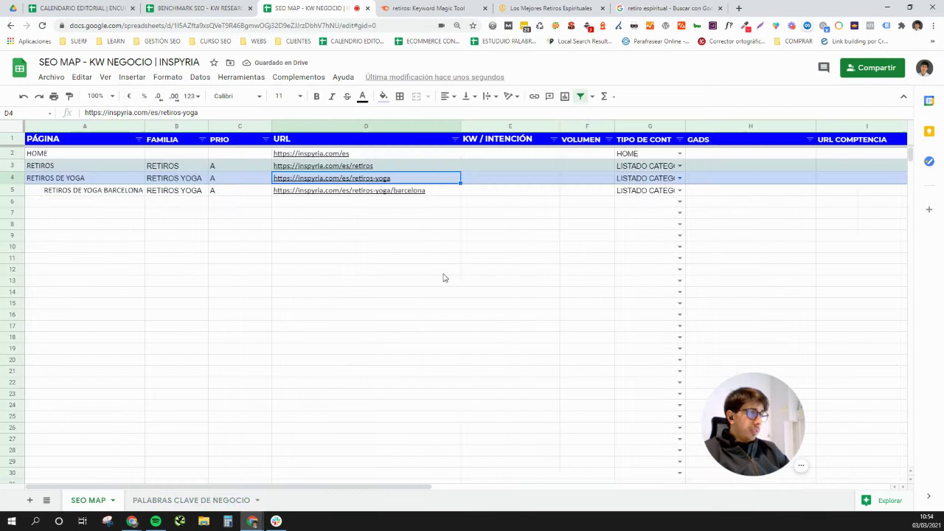
pyautogui.click(545, 179)
pyautogui.click(524, 193)
pyautogui.click(514, 171)
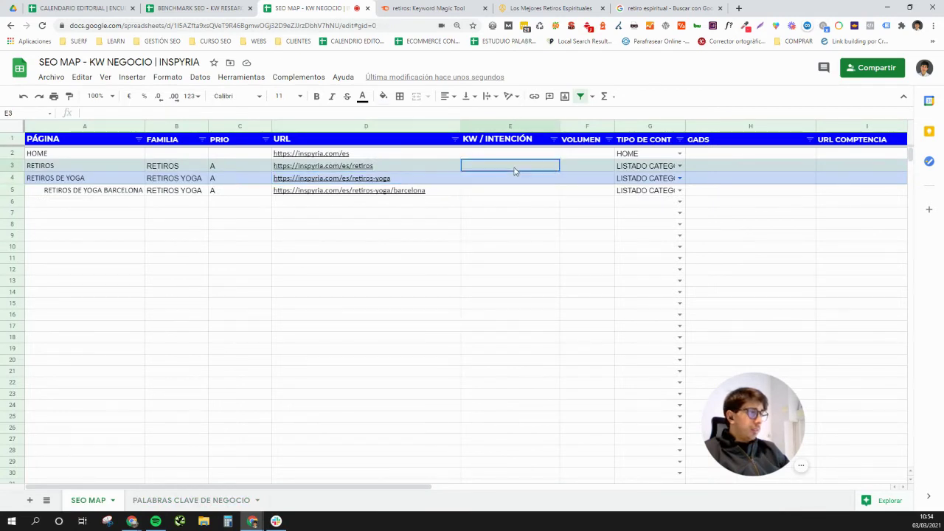
pyautogui.press('Down')
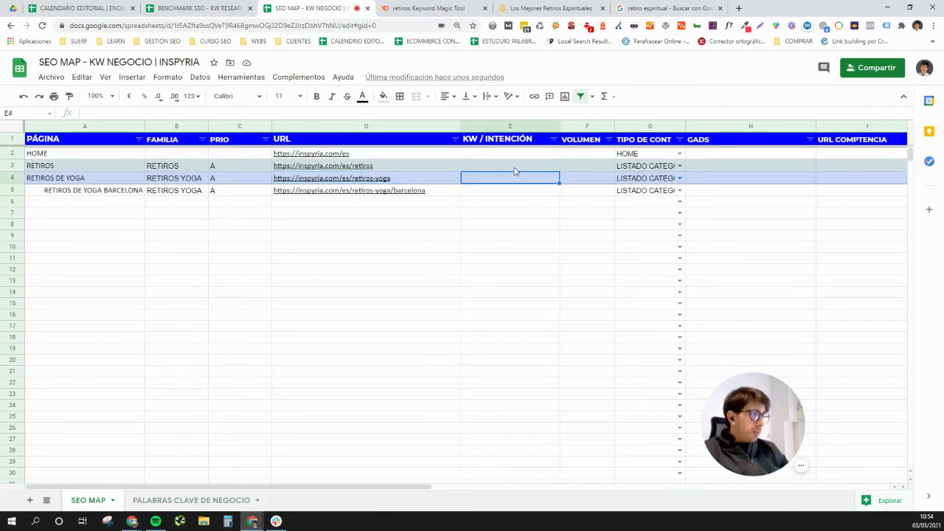
pyautogui.hotkey('ctrl', 'v')
pyautogui.click(502, 190)
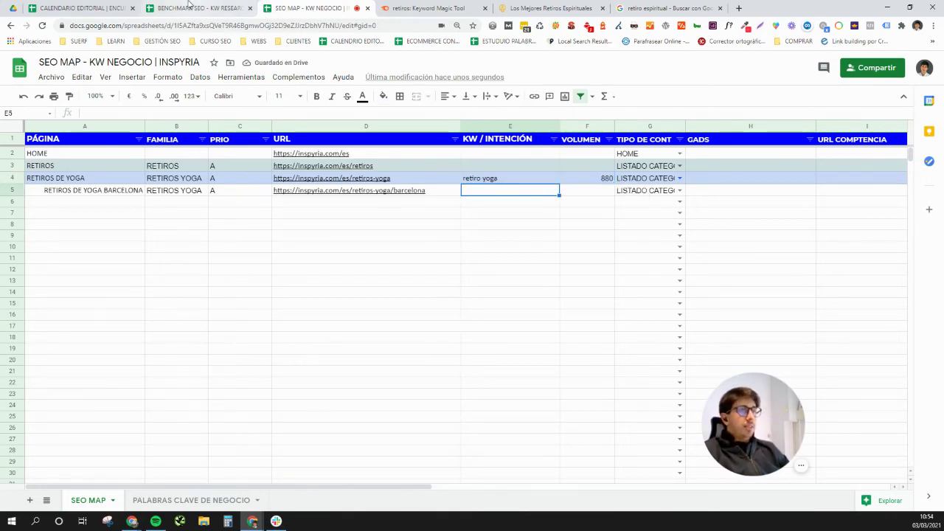
pyautogui.click(86, 7)
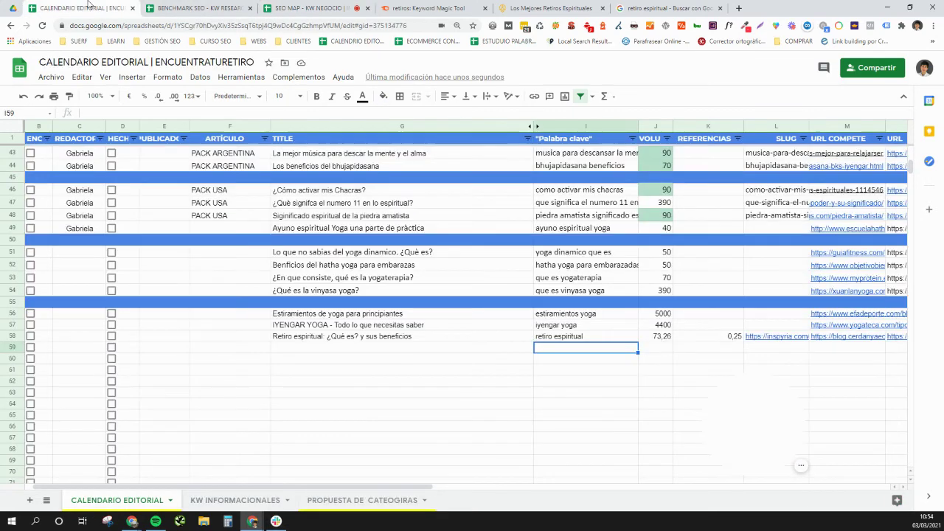
pyautogui.click(199, 7)
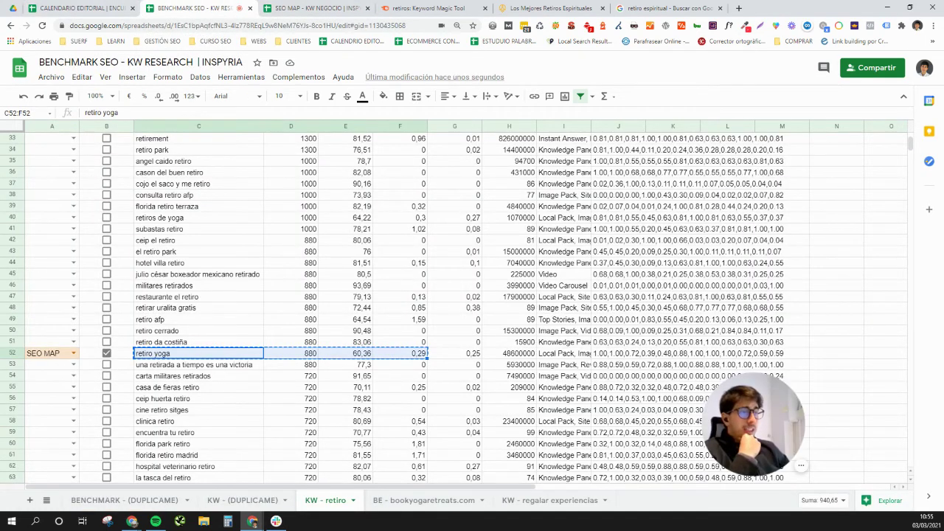
pyautogui.click(314, 8)
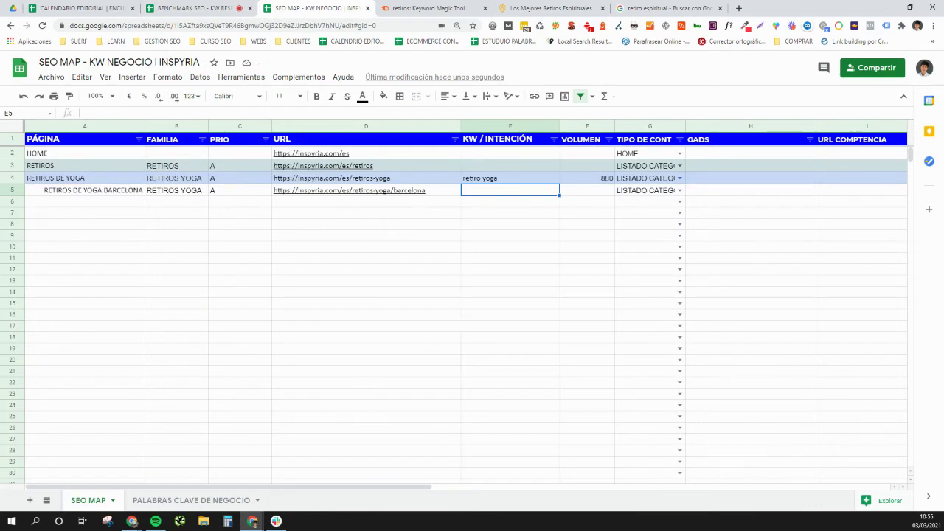
# Step: Shorten the position tracking header on PALABRAS CLAVE DE NEGOCIO to "TRACKING" and narrow its column
pyautogui.click(199, 500)
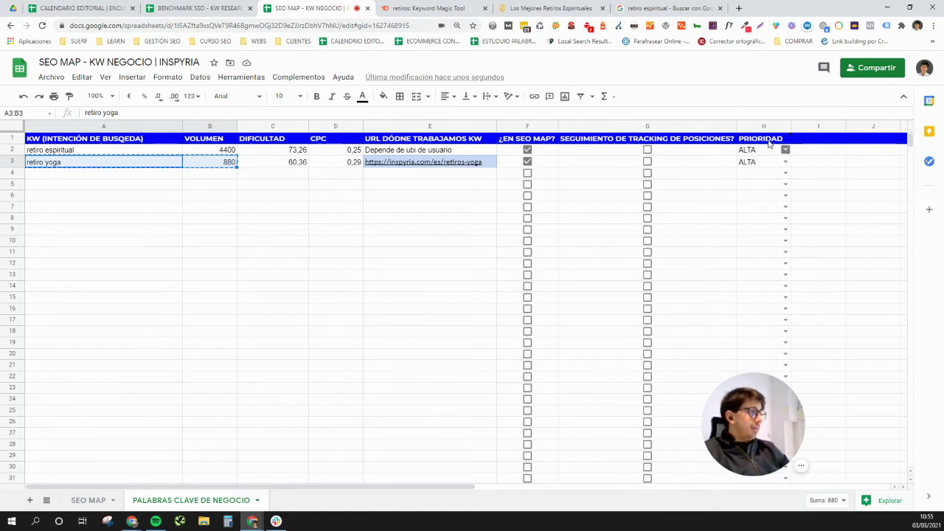
pyautogui.moveTo(784, 140)
pyautogui.click(622, 140)
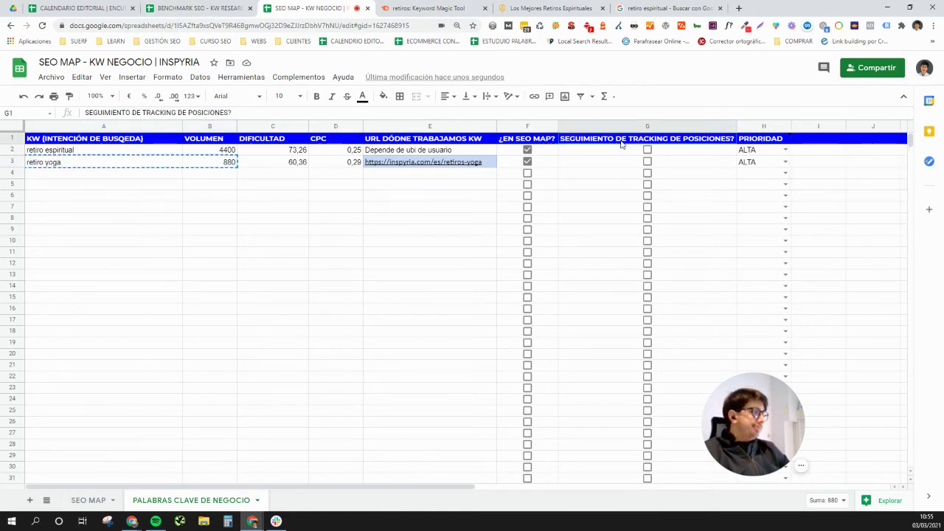
pyautogui.moveTo(584, 137); pyautogui.dragTo(560, 138)
pyautogui.press('BackSpace')
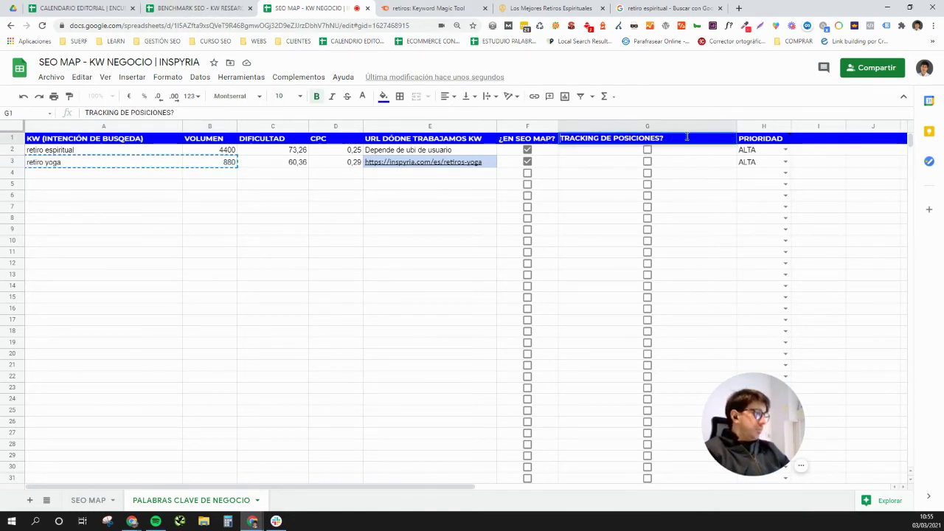
pyautogui.click(684, 139)
pyautogui.press('BackSpace')
pyautogui.press('BackSpace')
pyautogui.press('BackSpace')
pyautogui.press('BackSpace')
pyautogui.press('BackSpace')
pyautogui.press('BackSpace')
pyautogui.press('BackSpace')
pyautogui.press('BackSpace')
pyautogui.press('BackSpace')
pyautogui.press('BackSpace')
pyautogui.press('BackSpace')
pyautogui.press('BackSpace')
pyautogui.press('BackSpace')
pyautogui.press('BackSpace')
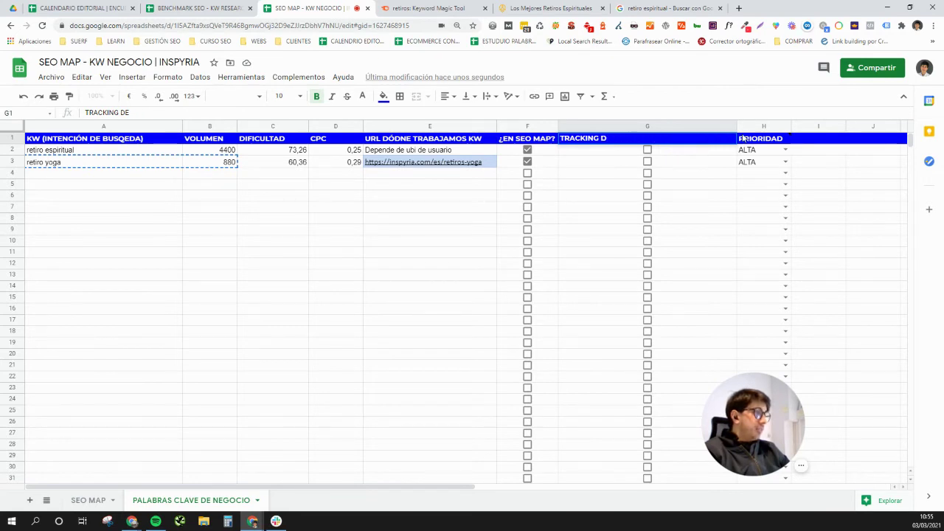
pyautogui.moveTo(743, 139)
pyautogui.moveTo(694, 184); pyautogui.dragTo(701, 173)
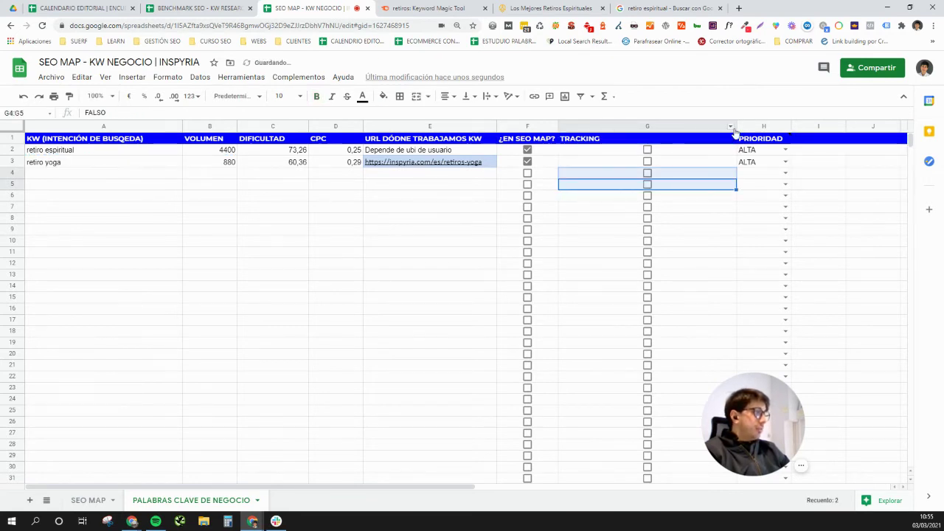
pyautogui.moveTo(737, 126); pyautogui.dragTo(623, 127)
pyautogui.click(590, 162)
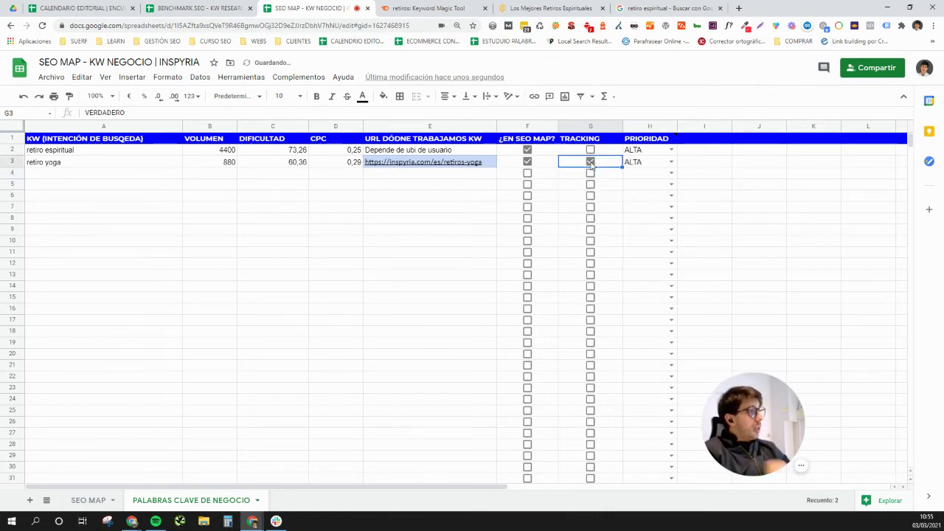
pyautogui.click(590, 161)
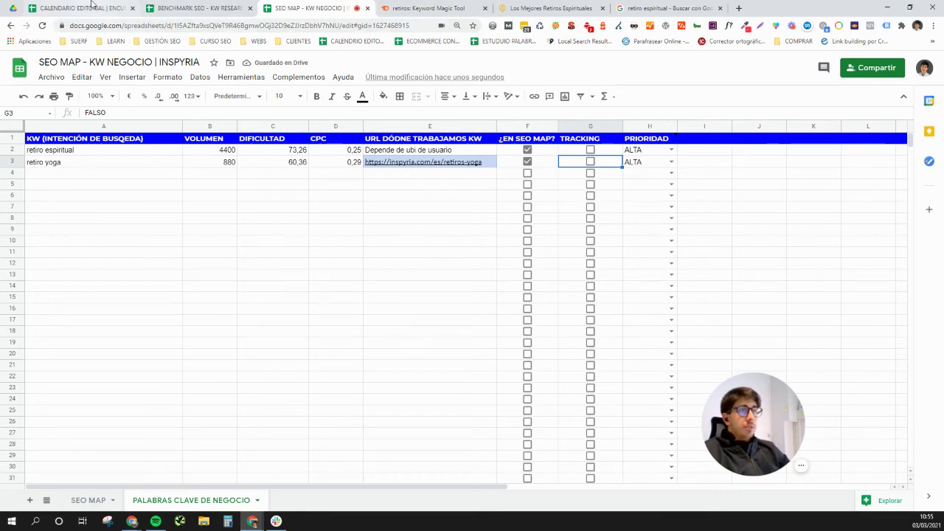
# Step: Return to the KW - retiro sheet of the BENCHMARK SEO spreadsheet and select the keyword "una retirada a tiempo es una victoria"
pyautogui.click(195, 8)
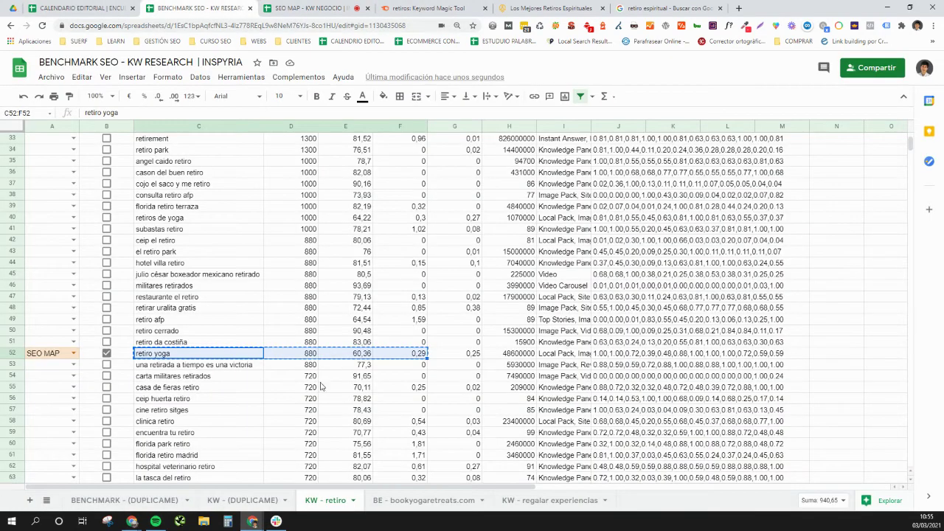
pyautogui.scroll(-1, 231, 362)
pyautogui.click(182, 334)
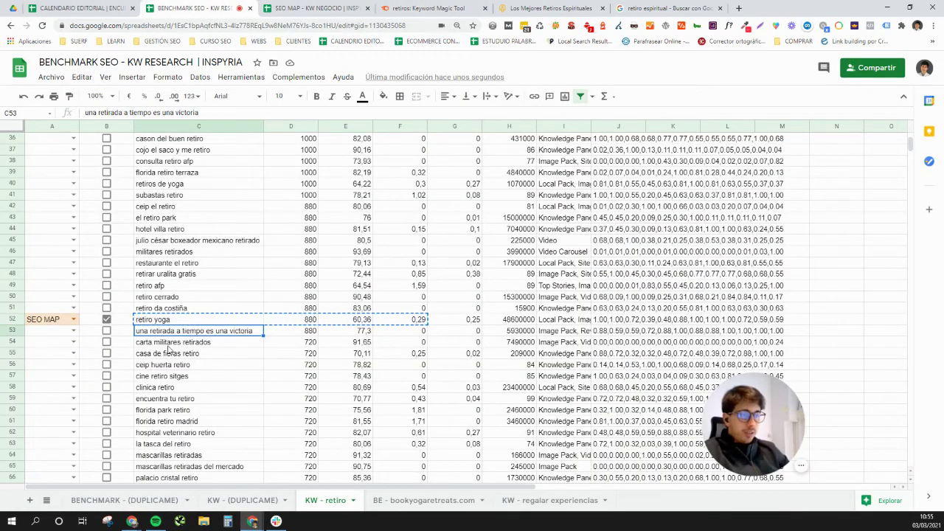
# Step: Classify the keyword "encuentra tu retiro" as SEO MAP and mark its checkbox on the KW - retiro sheet
pyautogui.scroll(-2, 169, 347)
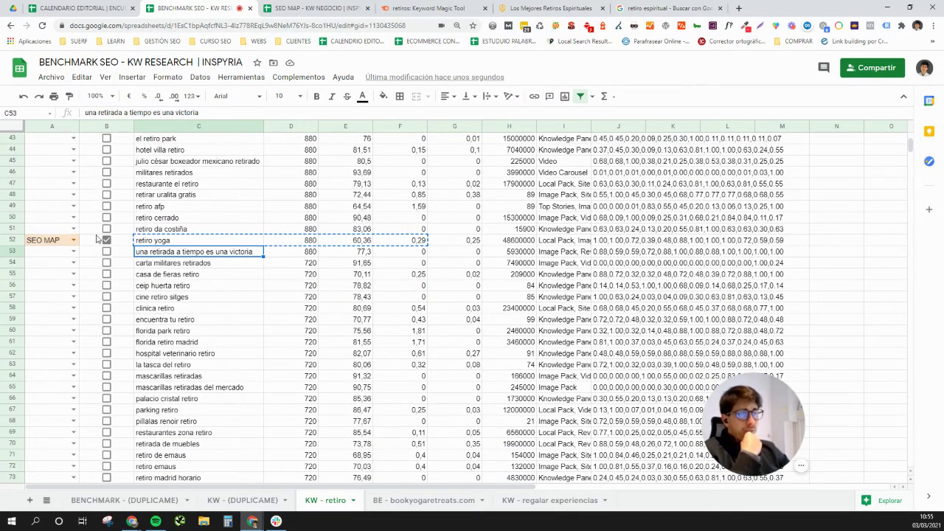
pyautogui.moveTo(152, 264); pyautogui.dragTo(152, 274)
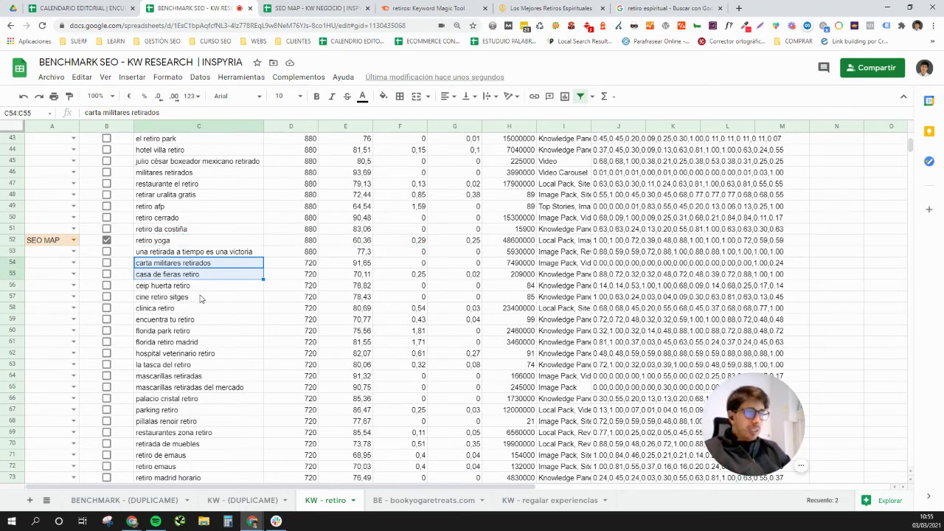
pyautogui.click(182, 322)
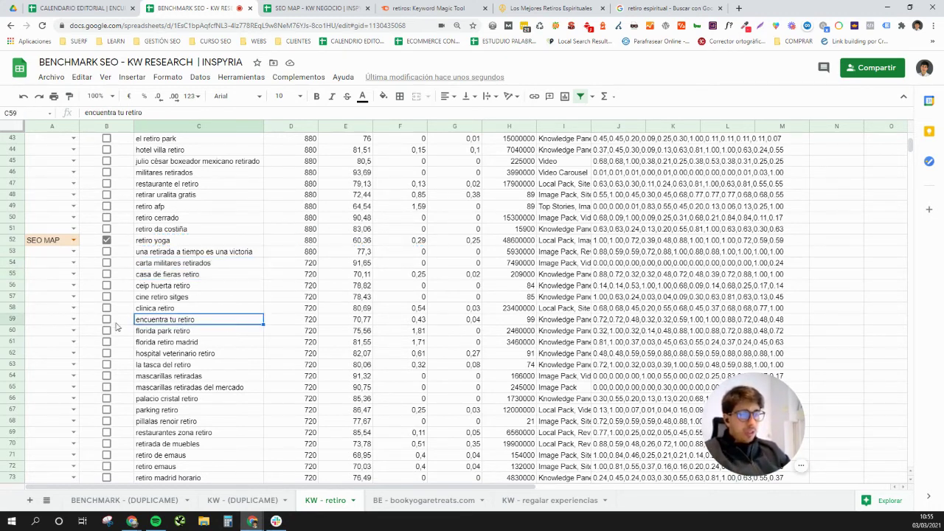
pyautogui.click(74, 319)
pyautogui.click(48, 337)
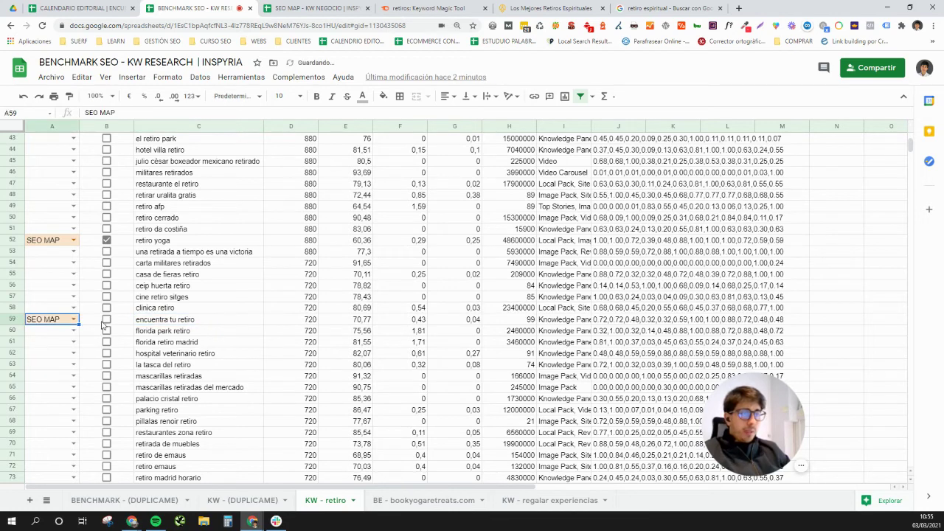
pyautogui.click(105, 321)
# Step: Copy "encuentra tu retiro" with its metrics from columns C to G into row 4 of the PALABRAS CLAVE DE NEGOCIO sheet
pyautogui.moveTo(181, 326); pyautogui.dragTo(467, 321)
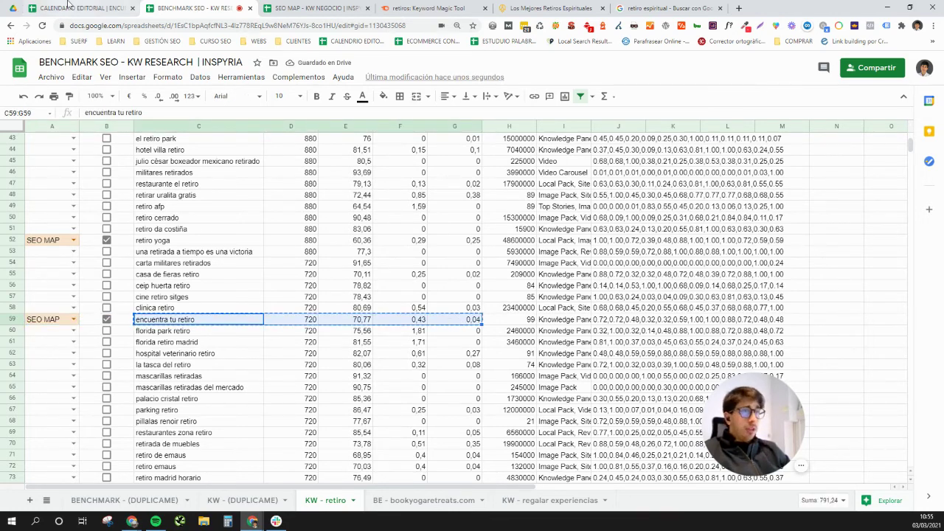
pyautogui.hotkey('ctrl', 'Tab')
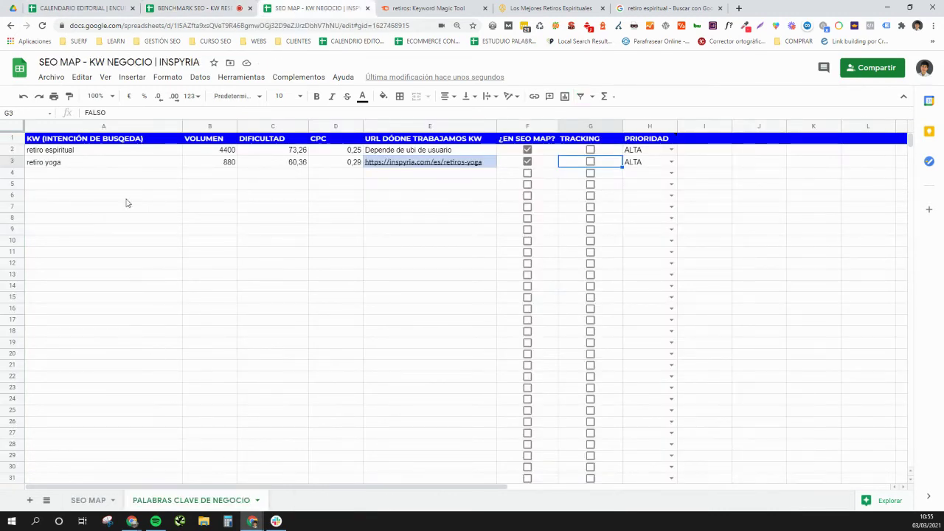
pyautogui.click(144, 174)
pyautogui.hotkey('ctrl', 'v')
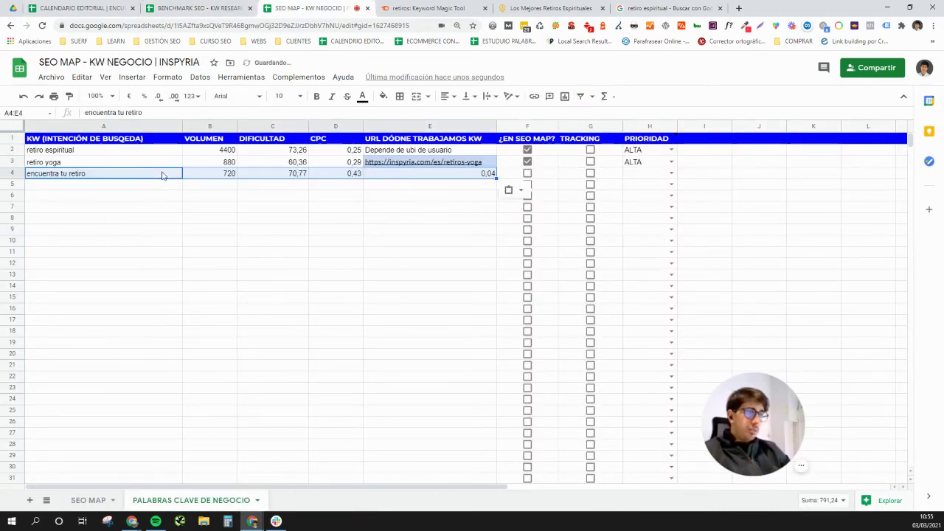
pyautogui.hotkey('ctrl', 'shift', 'pageup')
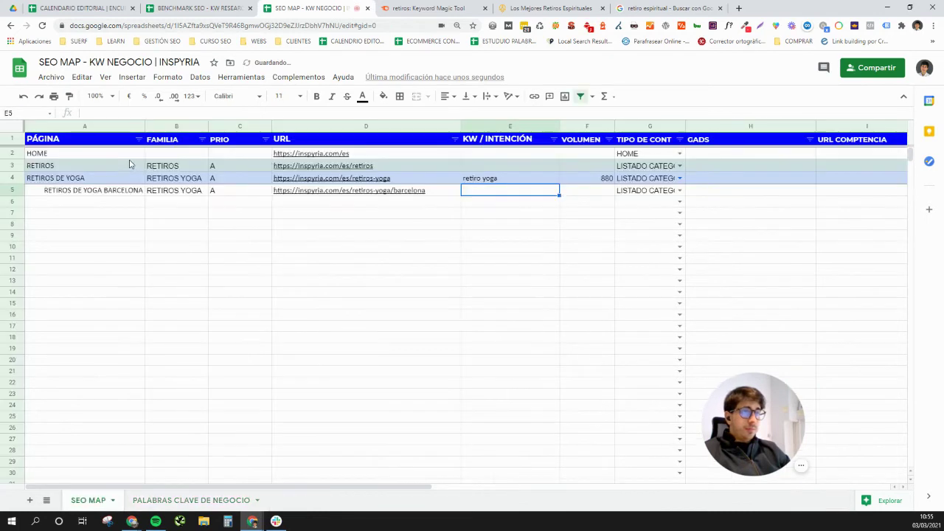
pyautogui.click(292, 155)
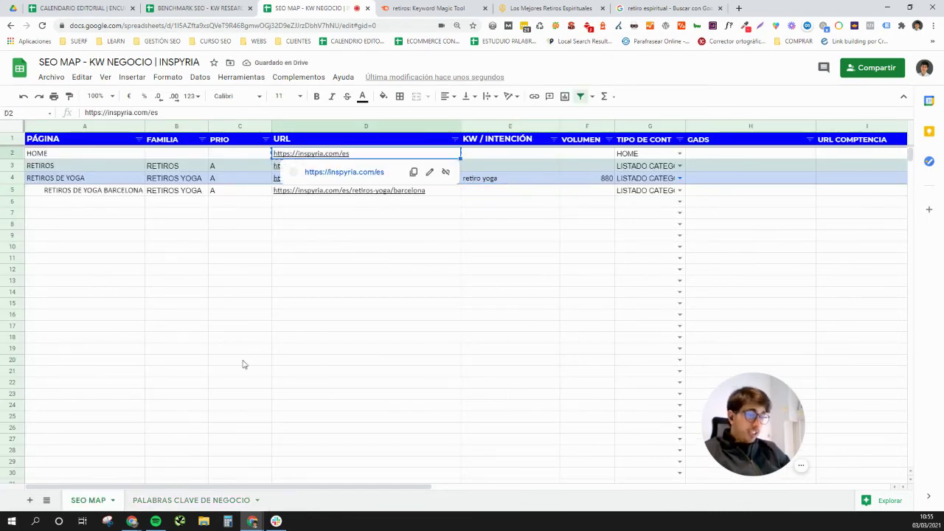
pyautogui.click(196, 500)
pyautogui.click(489, 174)
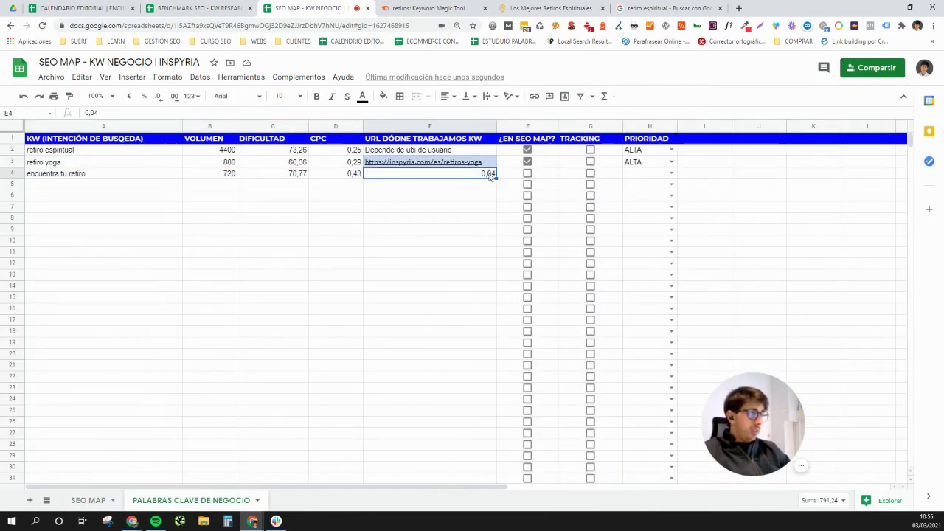
pyautogui.write('https://inspyria.com/es')
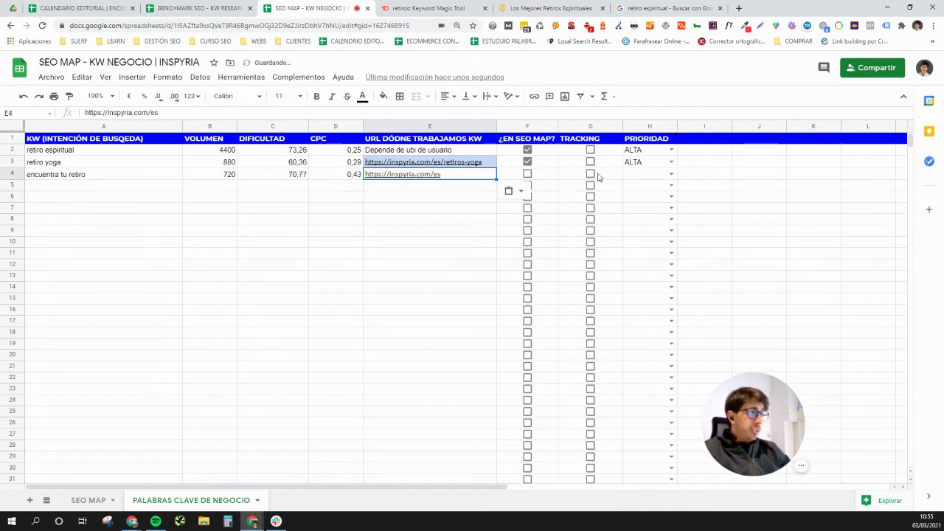
pyautogui.click(527, 174)
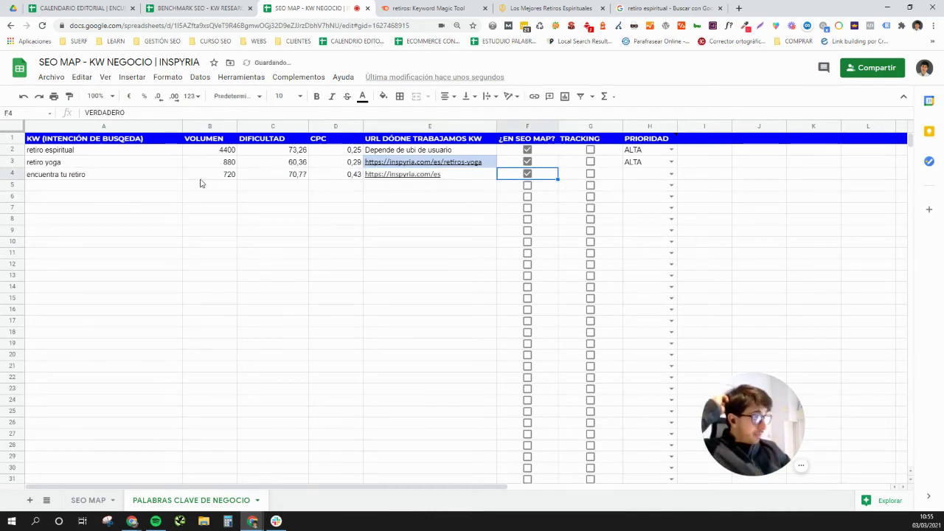
# Step: Return to the KW - retiro sheet and review the keywords from "florida park retiro" down to "retiro espiritual gratis"
pyautogui.click(81, 9)
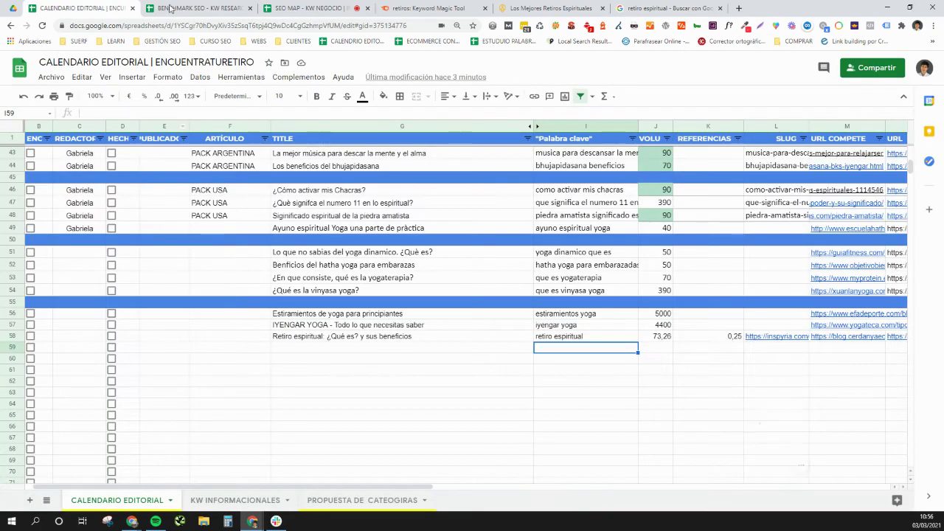
pyautogui.click(171, 8)
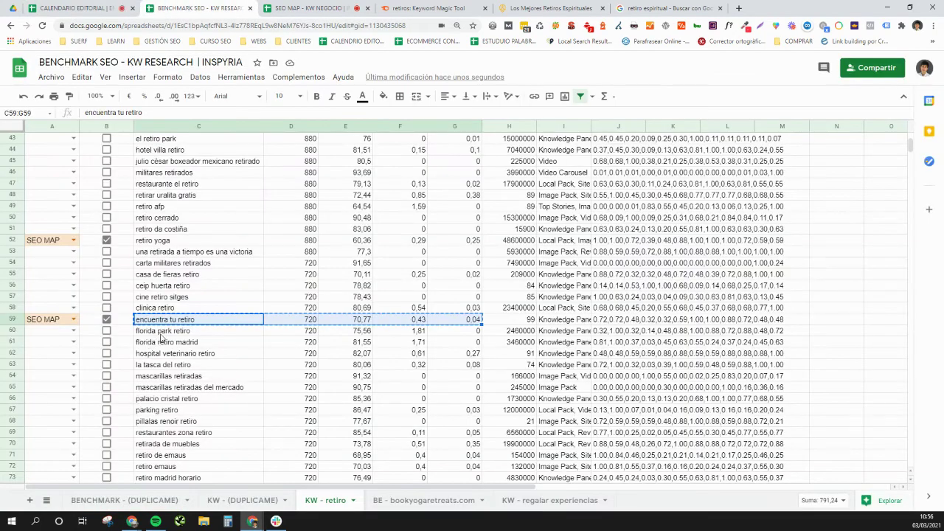
pyautogui.press('Down')
pyautogui.press('Escape')
pyautogui.scroll(-2, 205, 408)
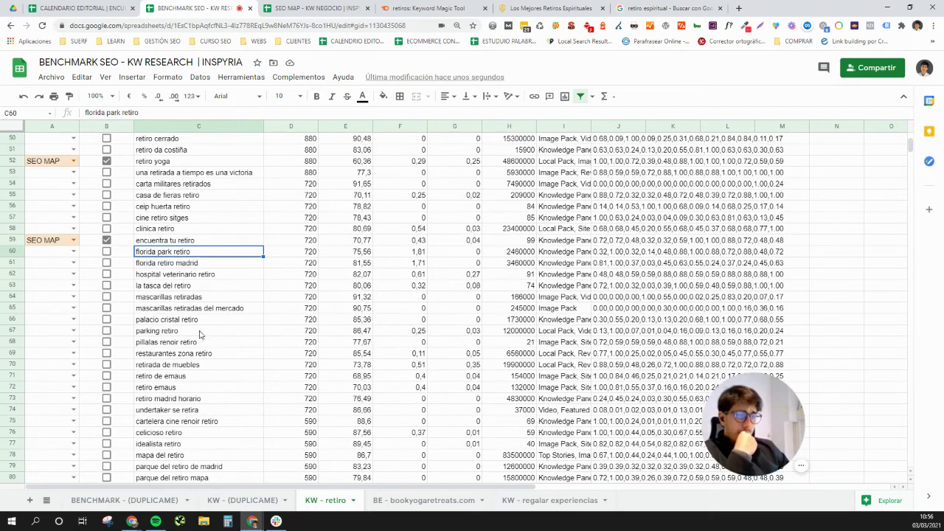
pyautogui.scroll(-2, 199, 313)
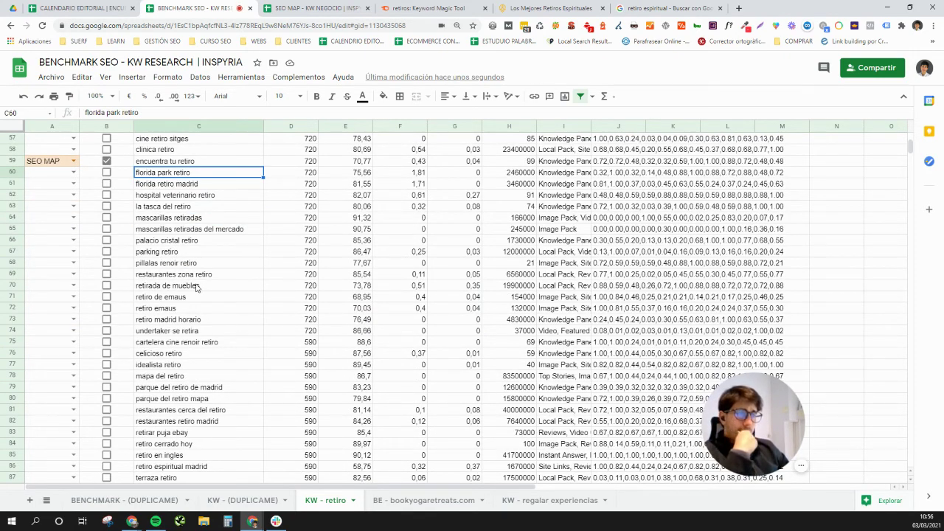
pyautogui.scroll(-1, 221, 363)
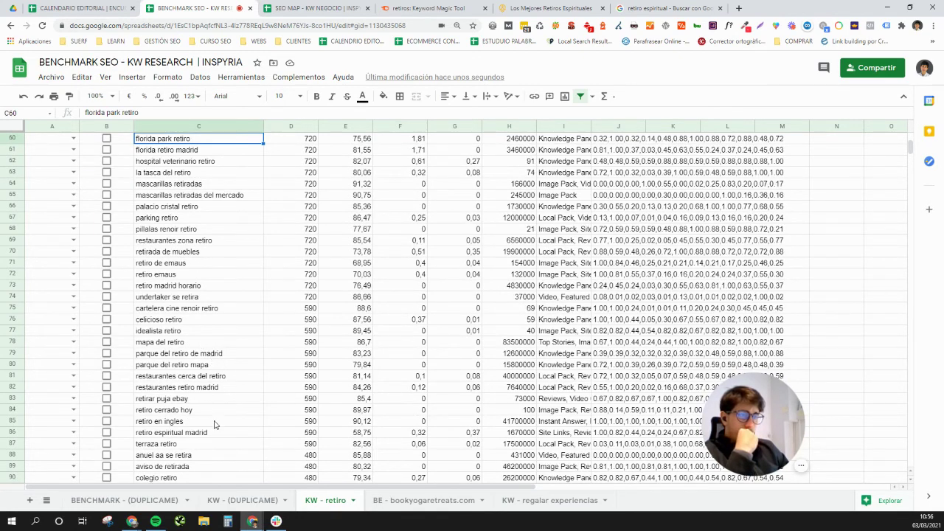
pyautogui.scroll(-3, 215, 420)
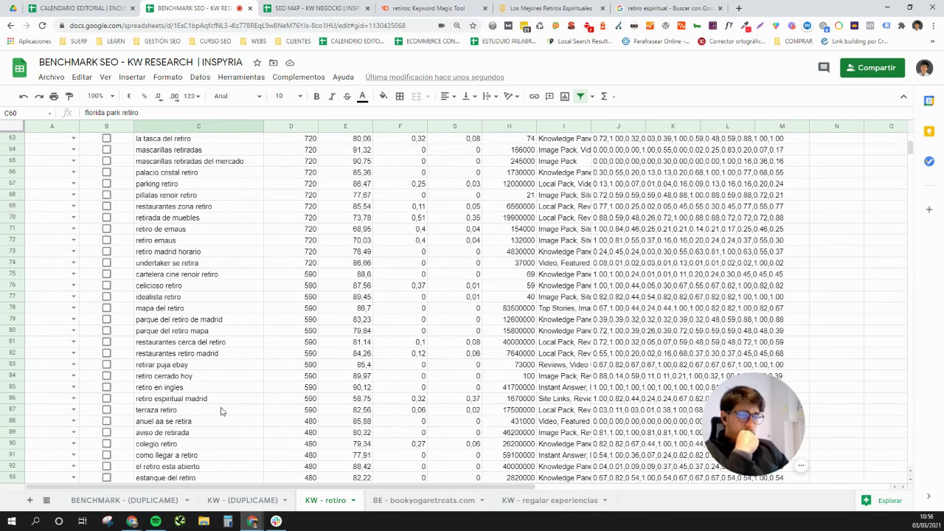
pyautogui.scroll(-4, 221, 398)
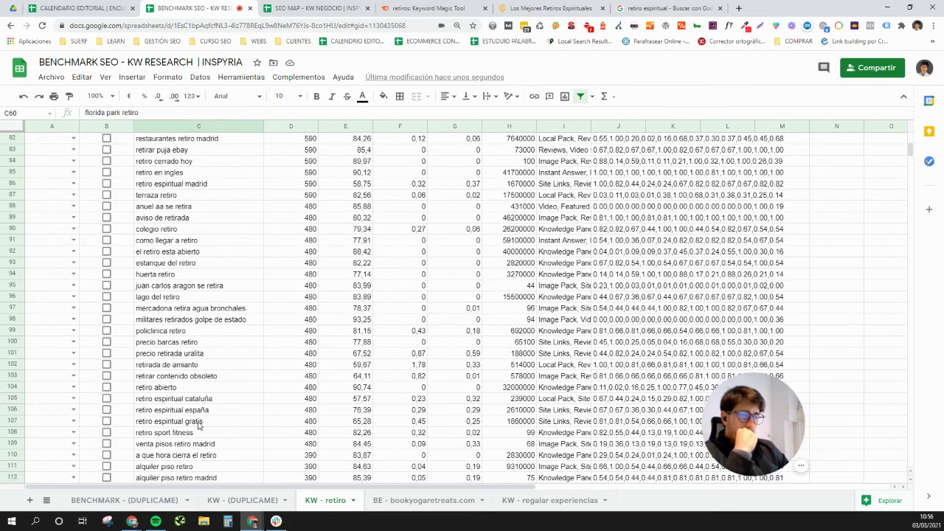
pyautogui.click(198, 423)
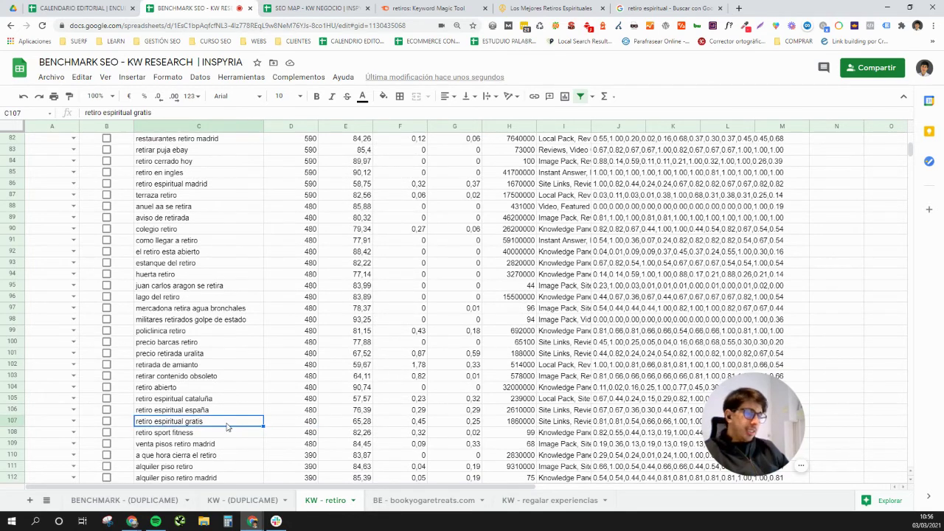
# Step: Classify "retiro espiritual cataluña", "retiro espiritual españa" and "retiro espiritual gratis" as SEO MAP
pyautogui.click(187, 399)
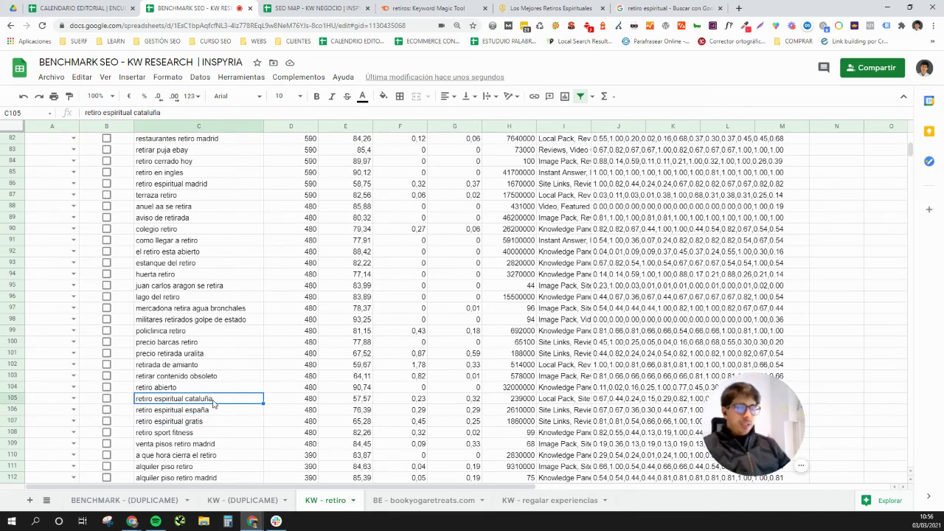
pyautogui.click(66, 402)
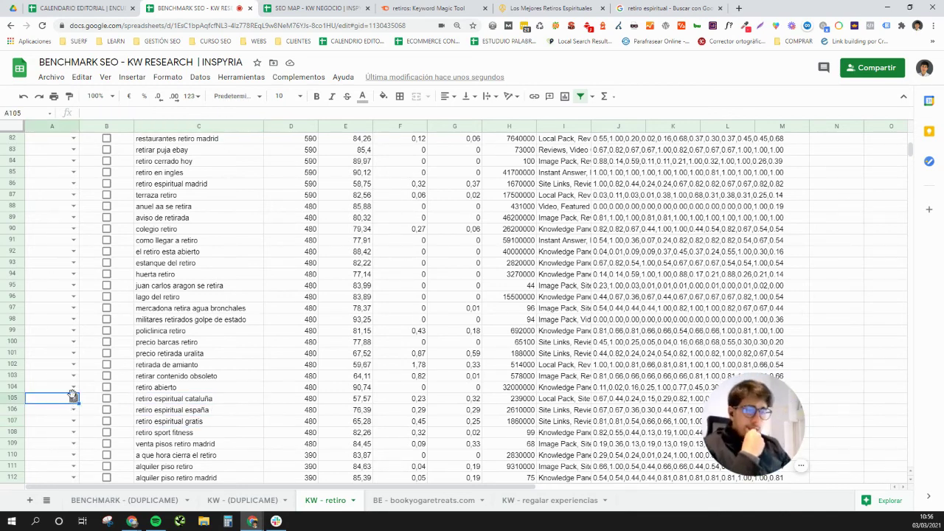
pyautogui.click(73, 397)
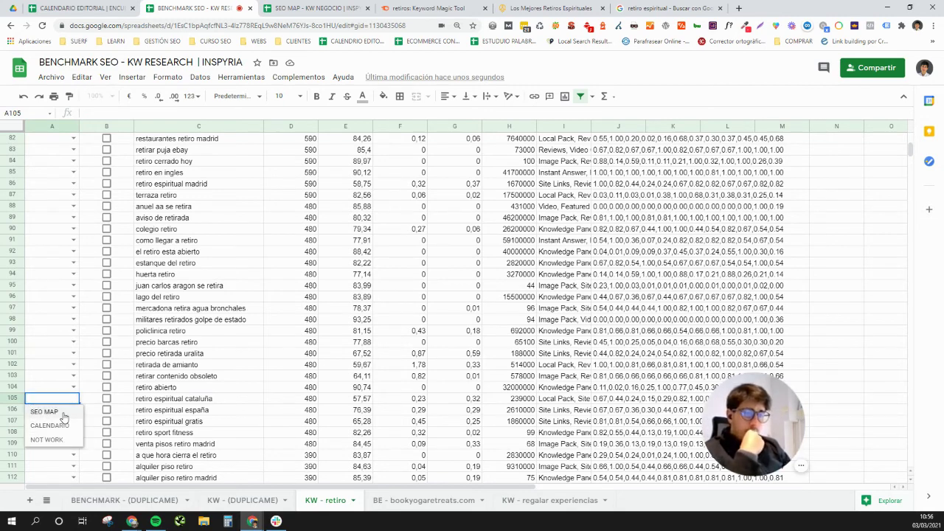
pyautogui.click(63, 414)
pyautogui.click(194, 413)
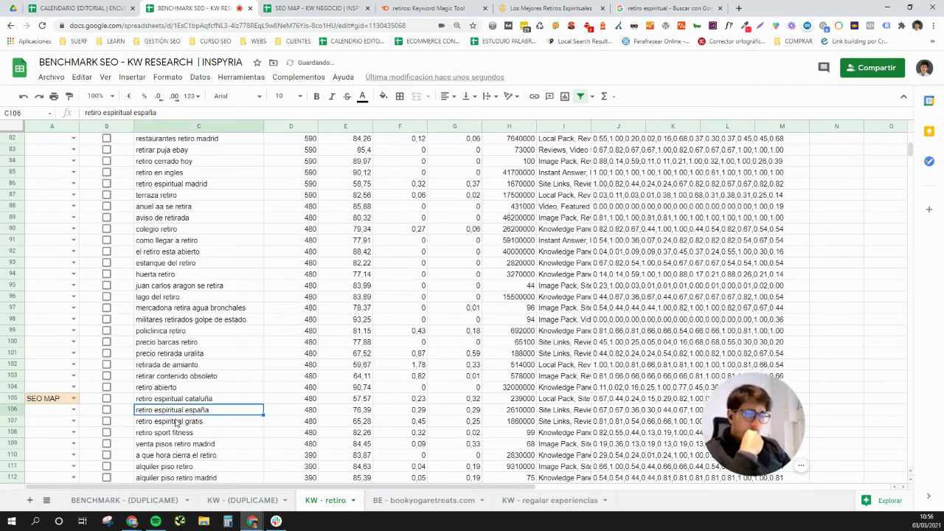
pyautogui.click(74, 410)
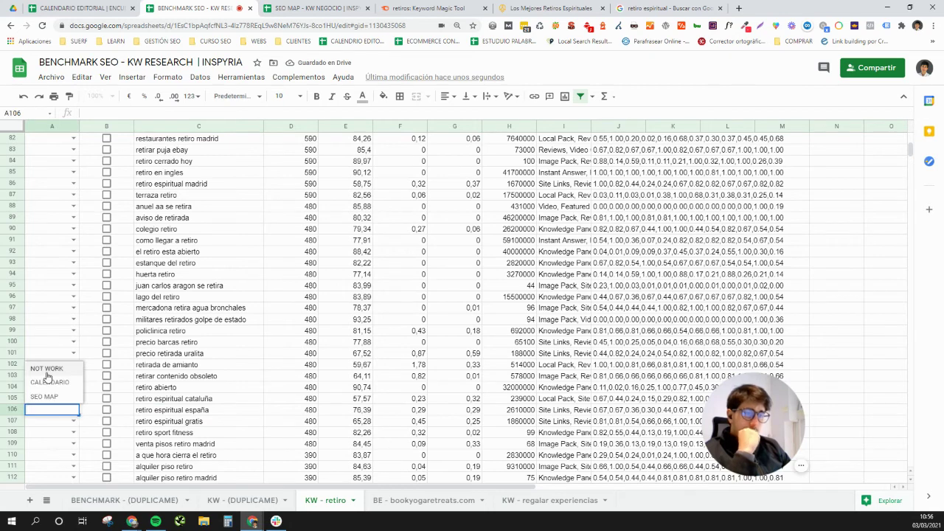
pyautogui.click(50, 397)
pyautogui.click(74, 420)
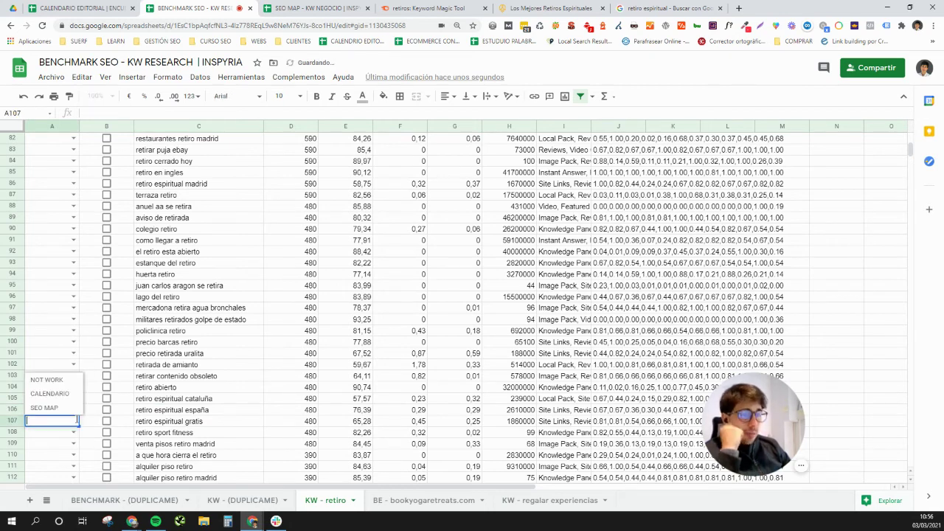
pyautogui.click(57, 410)
# Step: Copy the keyword "el retiro de la guia" from the KW - retiro sheet and search for it on Google
pyautogui.scroll(-2, 207, 424)
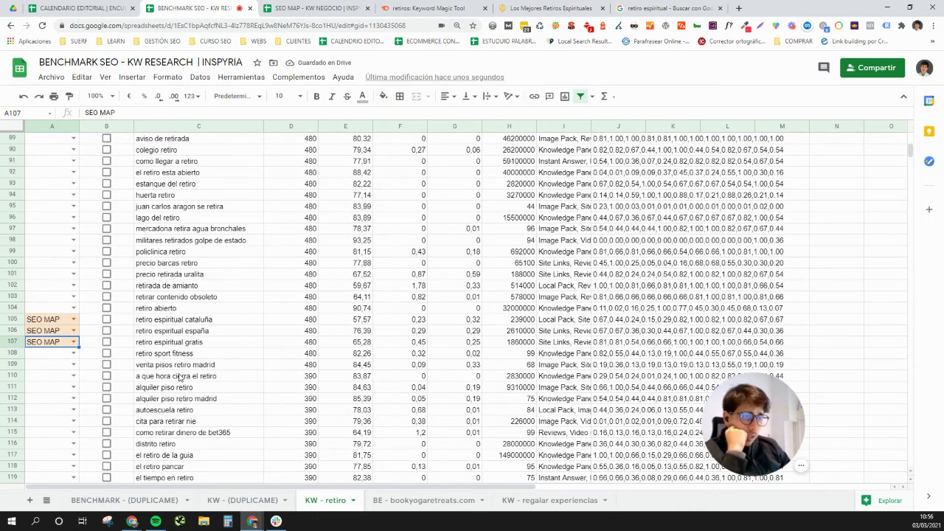
pyautogui.scroll(-2, 179, 378)
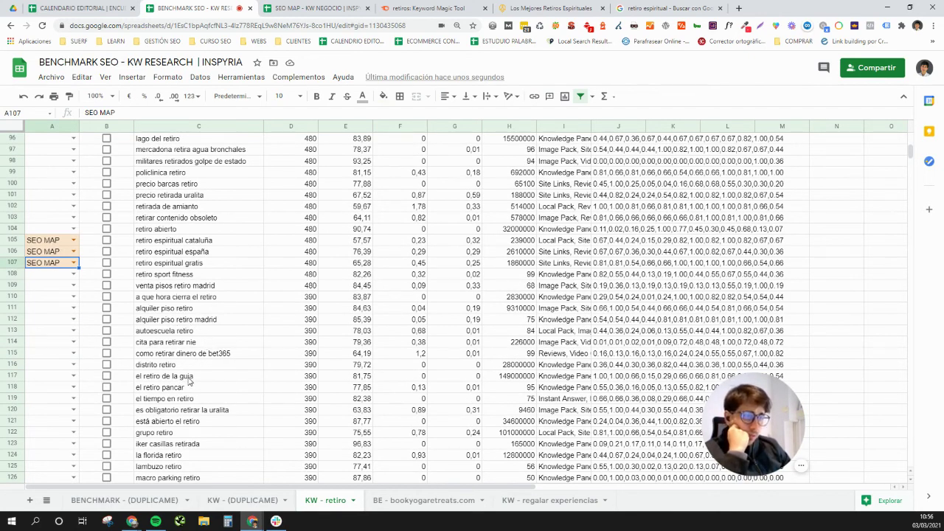
pyautogui.scroll(-1, 221, 363)
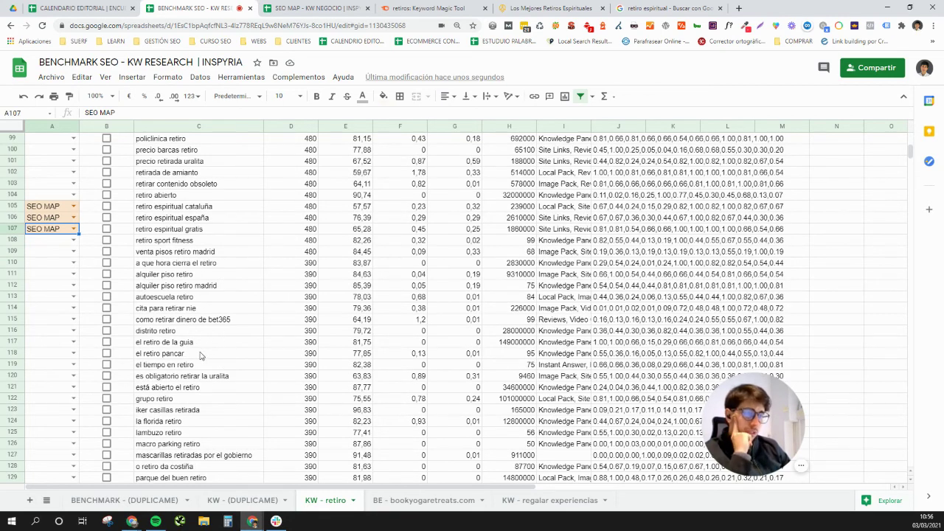
pyautogui.click(195, 344)
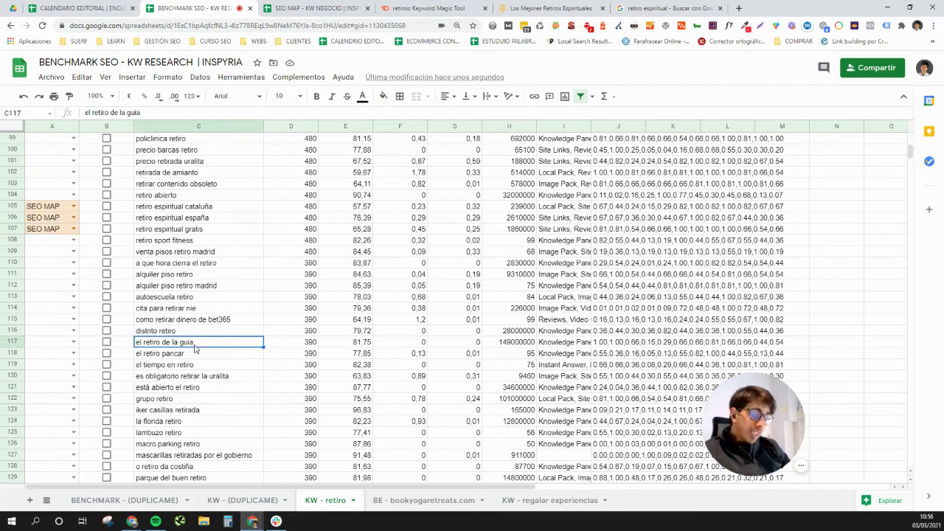
pyautogui.hotkey('ctrl', 'c')
pyautogui.click(686, 8)
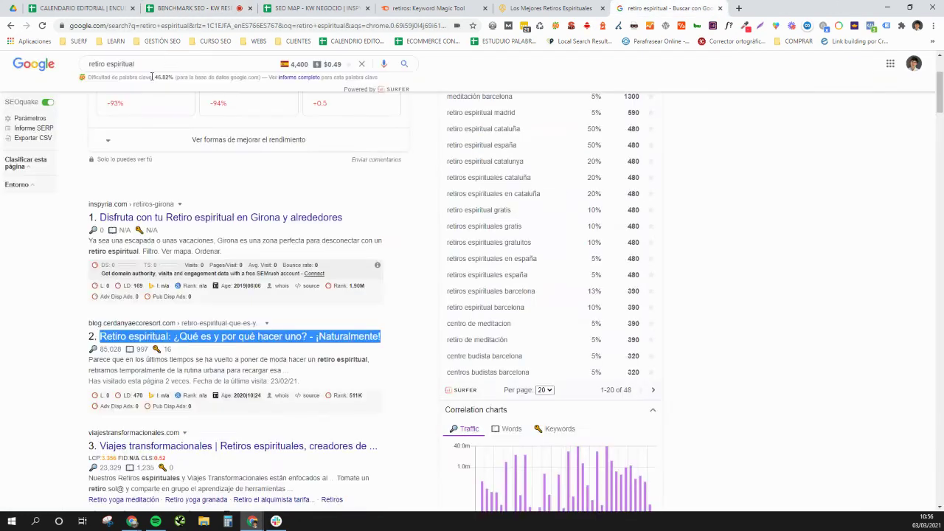
pyautogui.doubleClick(155, 63)
pyautogui.hotkey('ctrl', 'a')
pyautogui.hotkey('ctrl', 'v')
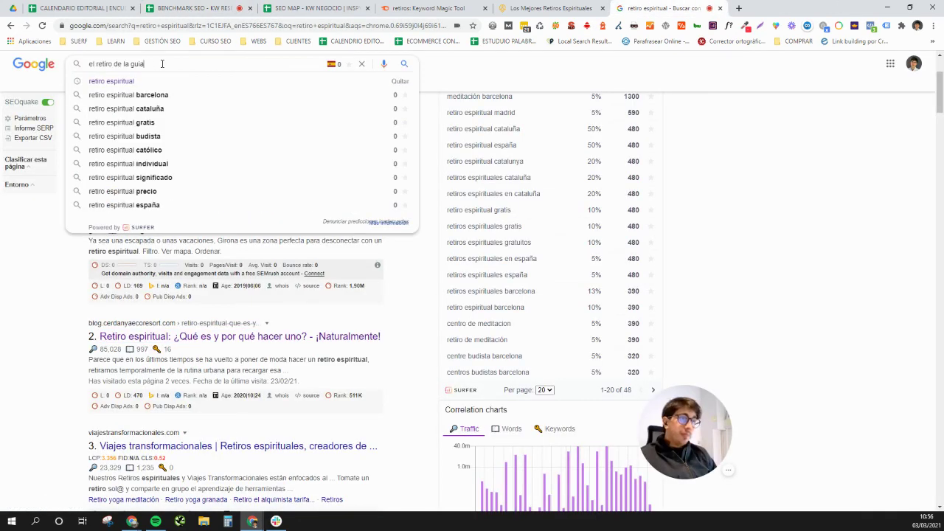
pyautogui.press('Return')
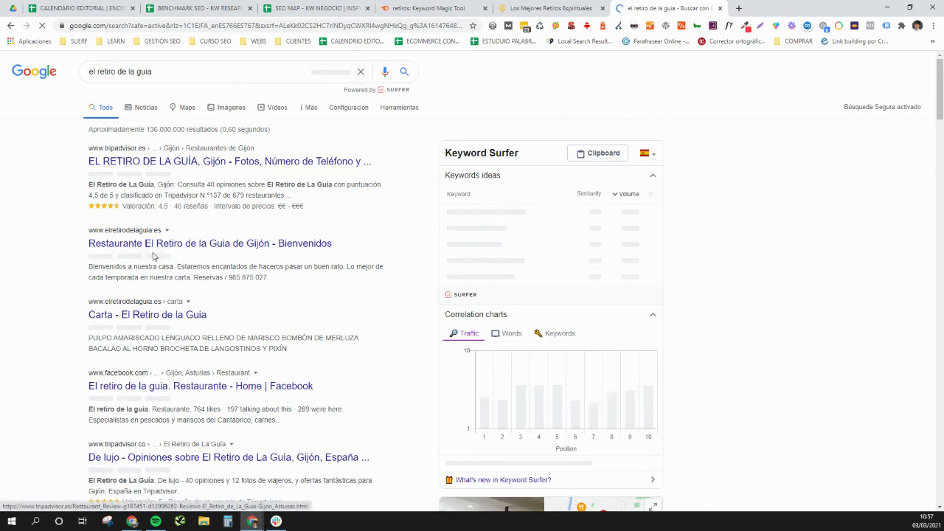
# Step: Close the Google results and switch to the CALENDARIO EDITORIAL spreadsheet
pyautogui.click(720, 9)
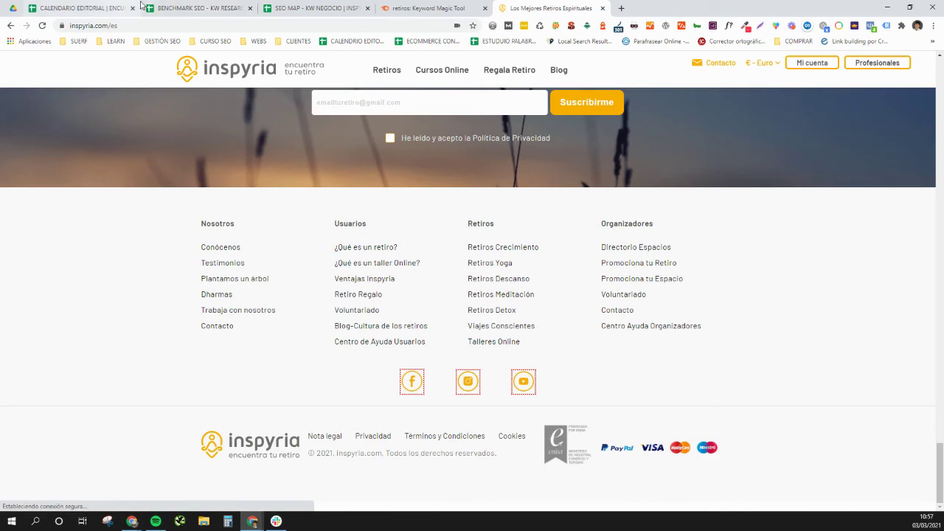
pyautogui.click(107, 8)
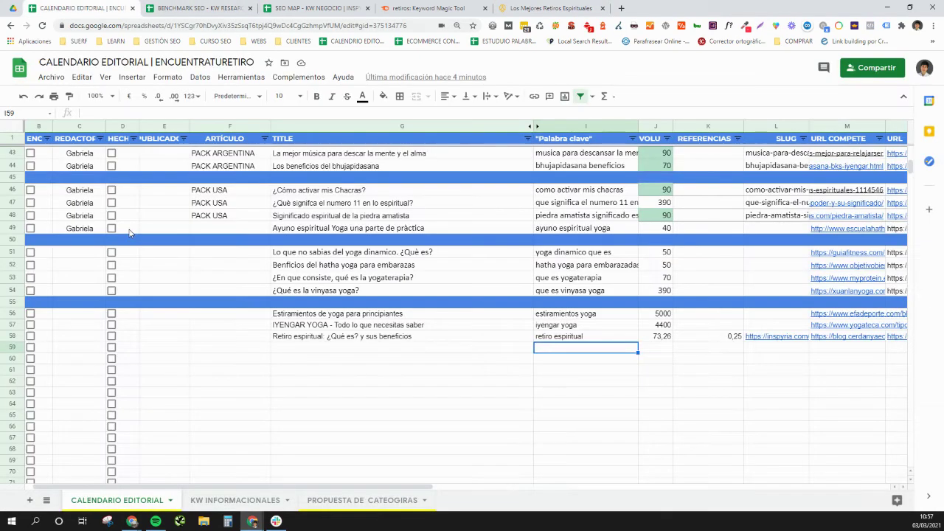
# Step: Return to the KW - retiro sheet and review the unclassified keywords following "el retiro de la guia" for further relevant retreat terms
pyautogui.click(188, 6)
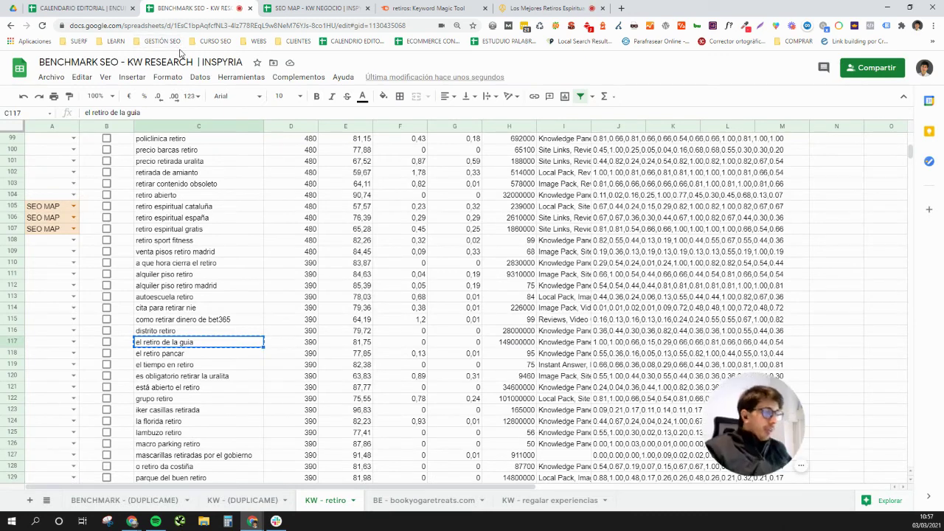
pyautogui.click(184, 355)
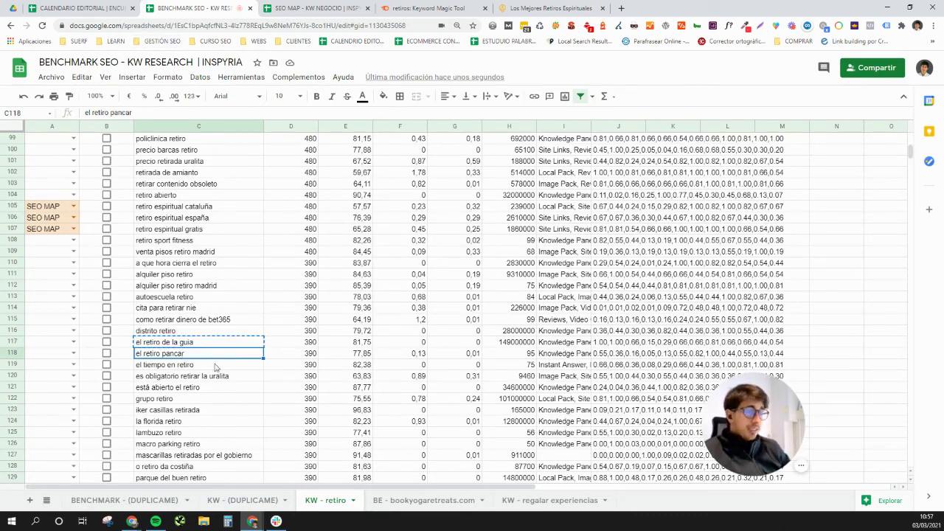
pyautogui.scroll(-5, 214, 367)
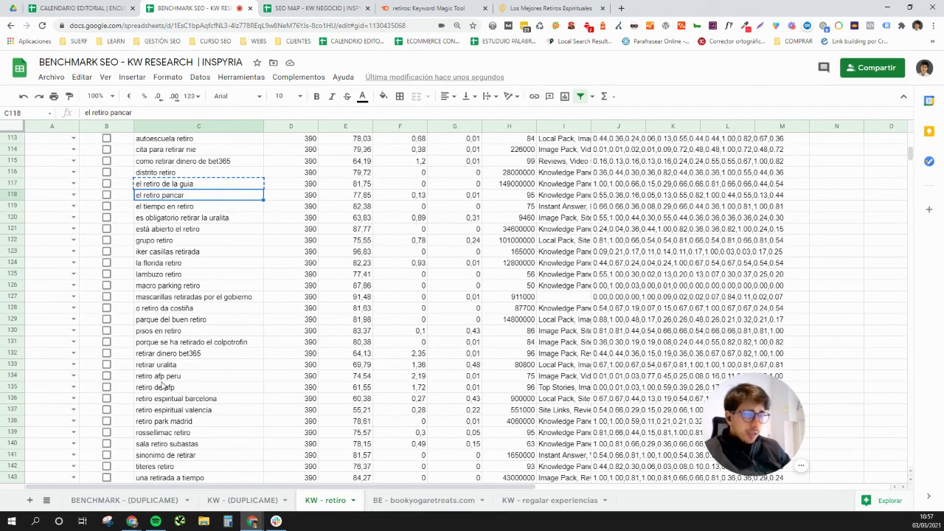
pyautogui.click(163, 378)
pyautogui.click(158, 367)
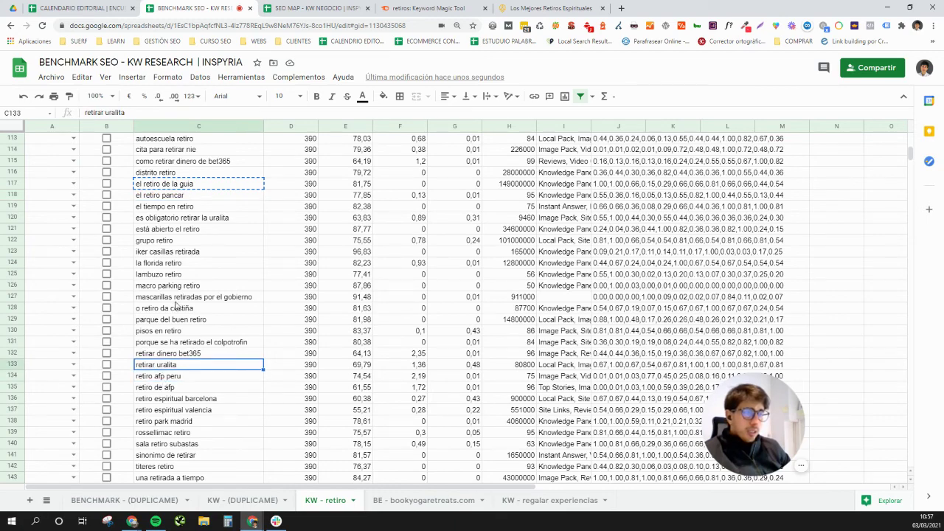
pyautogui.click(221, 298)
pyautogui.scroll(-10, 214, 298)
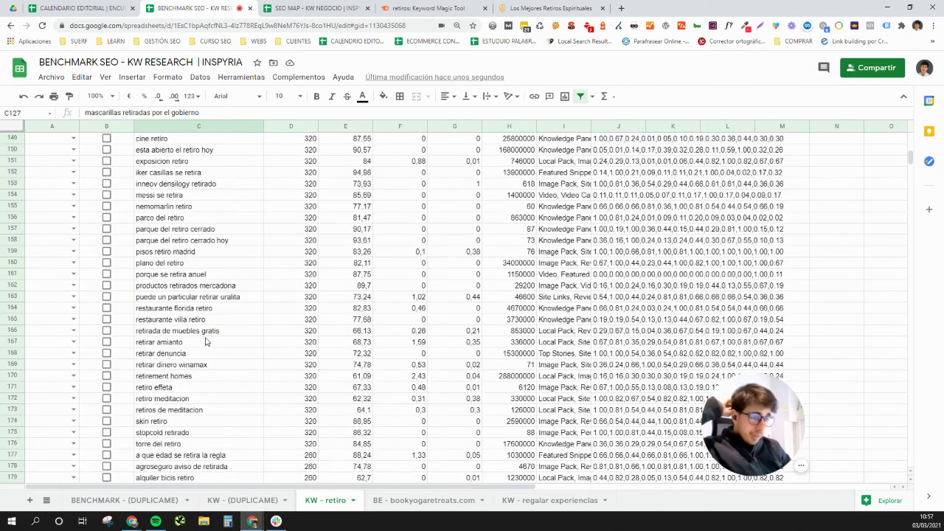
pyautogui.scroll(15, 47, 452)
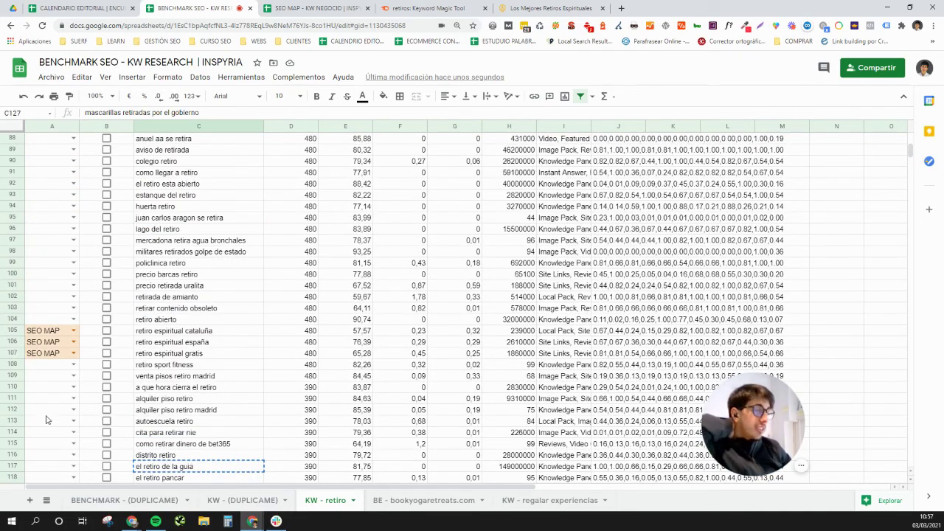
pyautogui.scroll(17, 84, 187)
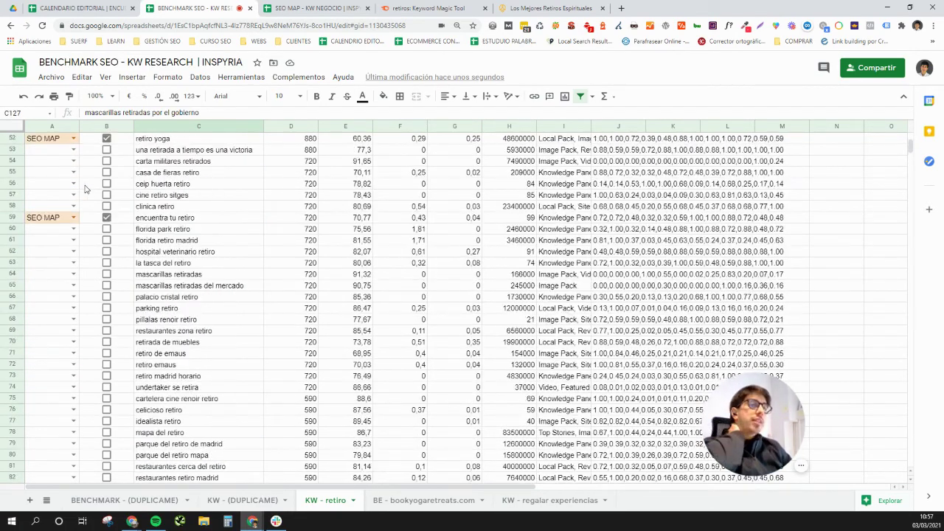
# Step: Filter the USO column of the KW - retiro sheet to show only the SEO MAP keywords
pyautogui.click(73, 138)
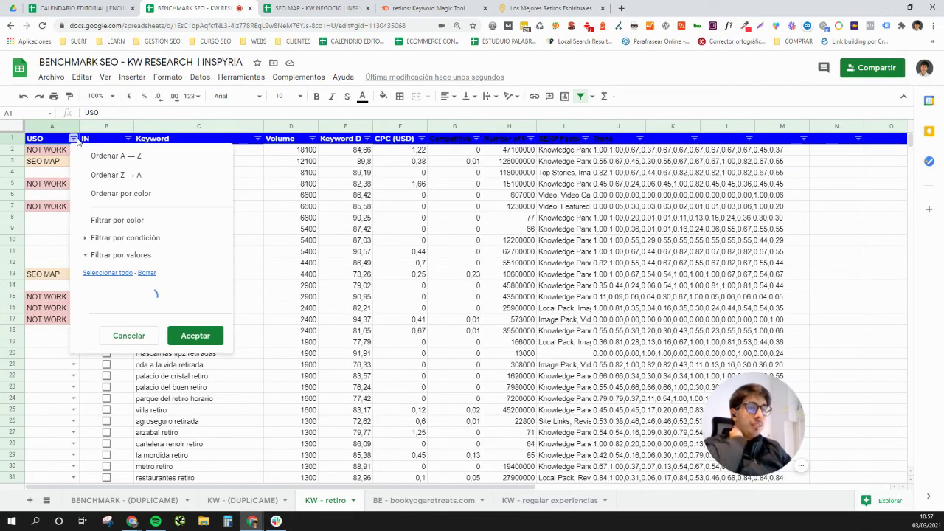
pyautogui.click(120, 336)
pyautogui.click(118, 318)
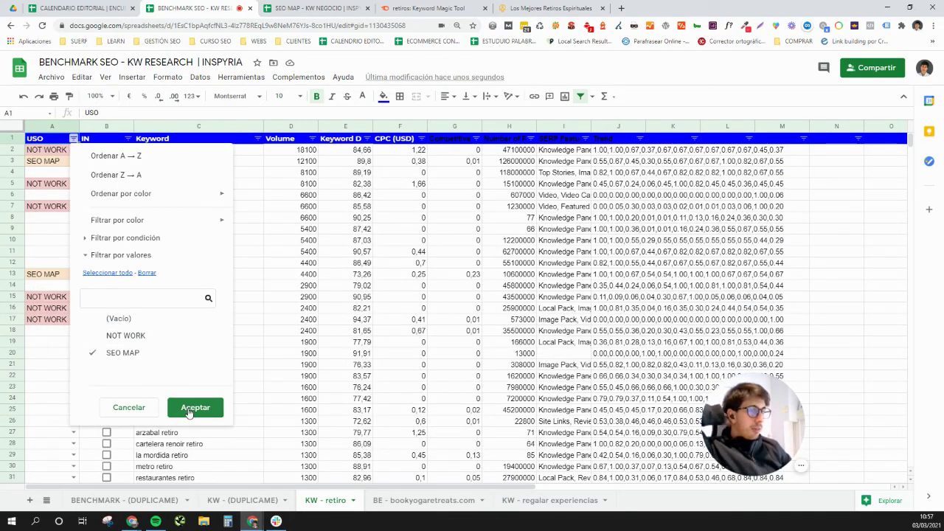
pyautogui.click(195, 408)
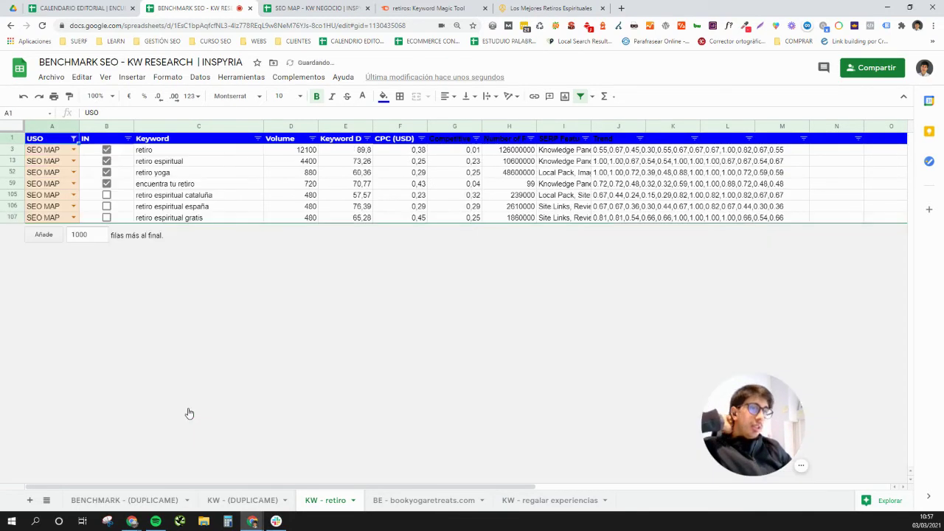
# Step: Mark "retiro espiritual cataluña", "retiro espiritual españa" and "retiro espiritual gratis" as IN
pyautogui.click(107, 194)
pyautogui.click(106, 206)
pyautogui.click(106, 218)
# Step: Clear the IN marks from the three "retiro espiritual" keywords for cataluña, españa and gratis
pyautogui.click(106, 207)
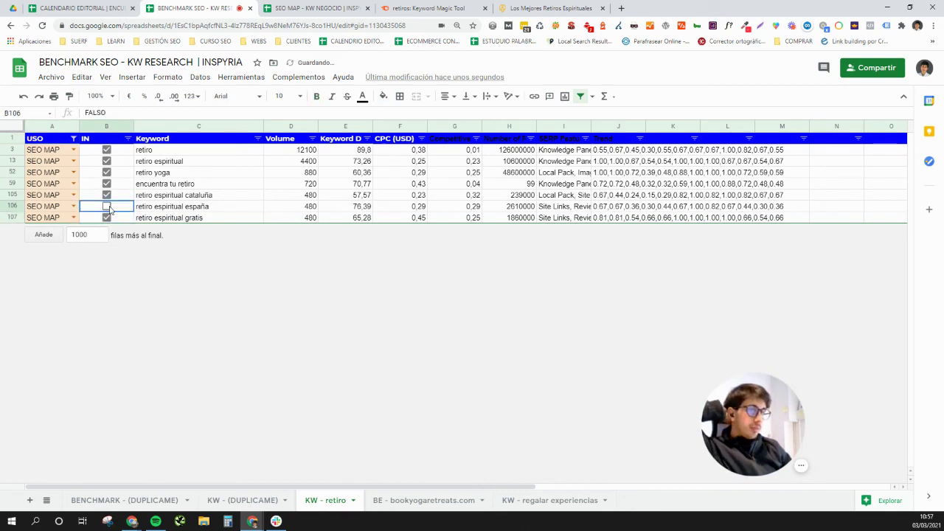
pyautogui.click(106, 195)
pyautogui.click(107, 218)
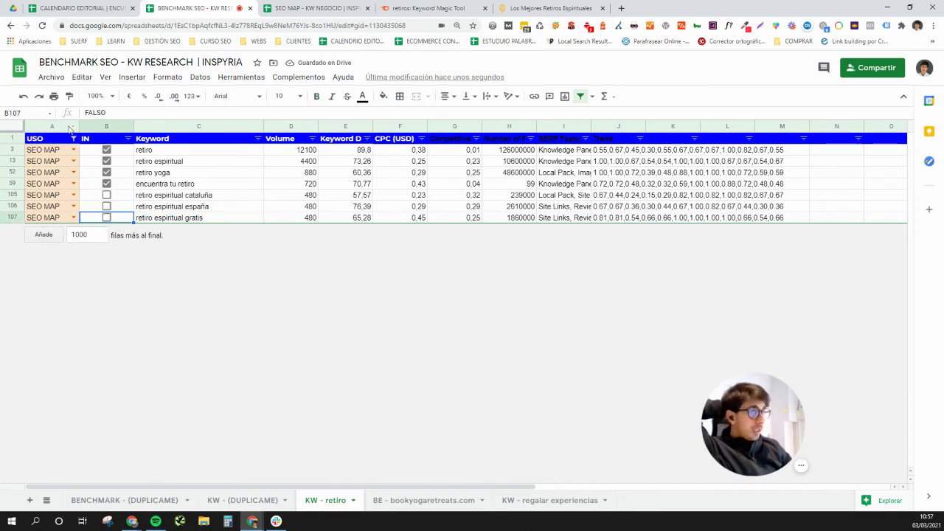
# Step: Reset the USO column filter to include all values so the full keyword list is shown
pyautogui.click(73, 150)
pyautogui.click(74, 140)
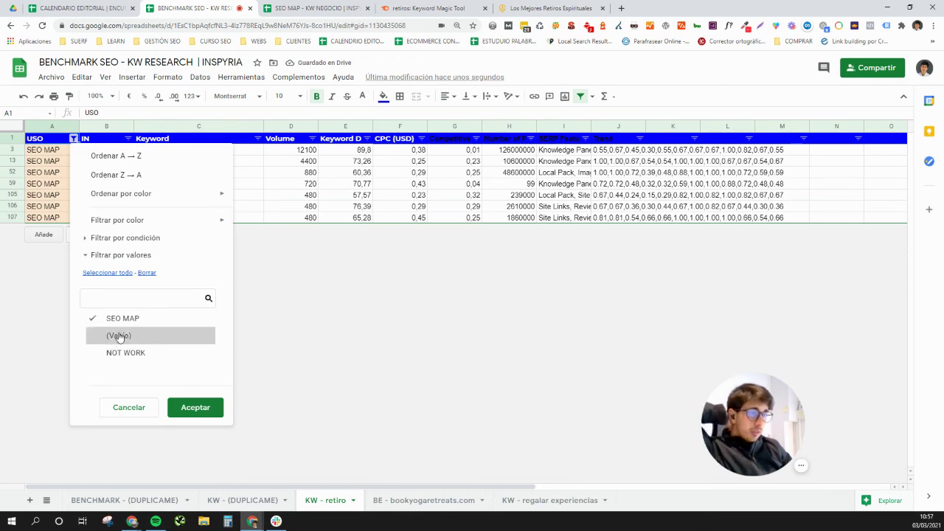
pyautogui.click(107, 272)
pyautogui.click(207, 410)
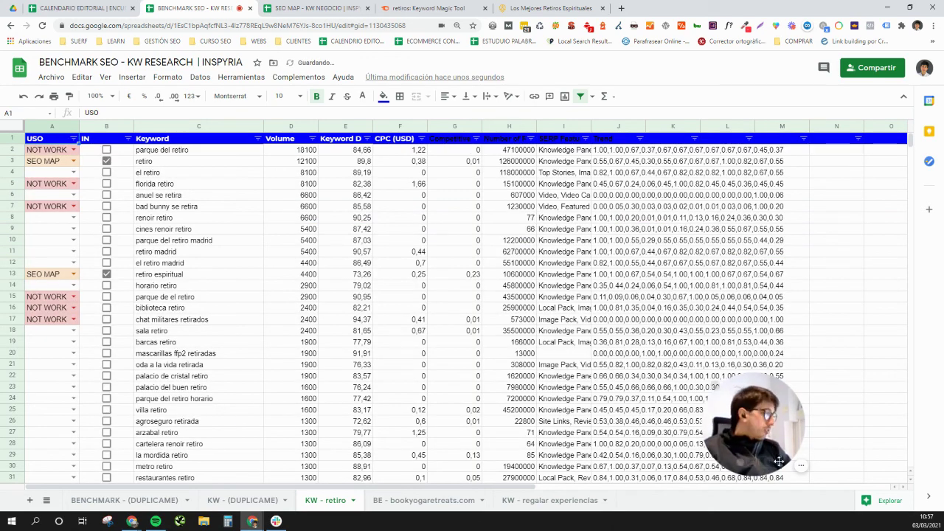
pyautogui.moveTo(848, 472)
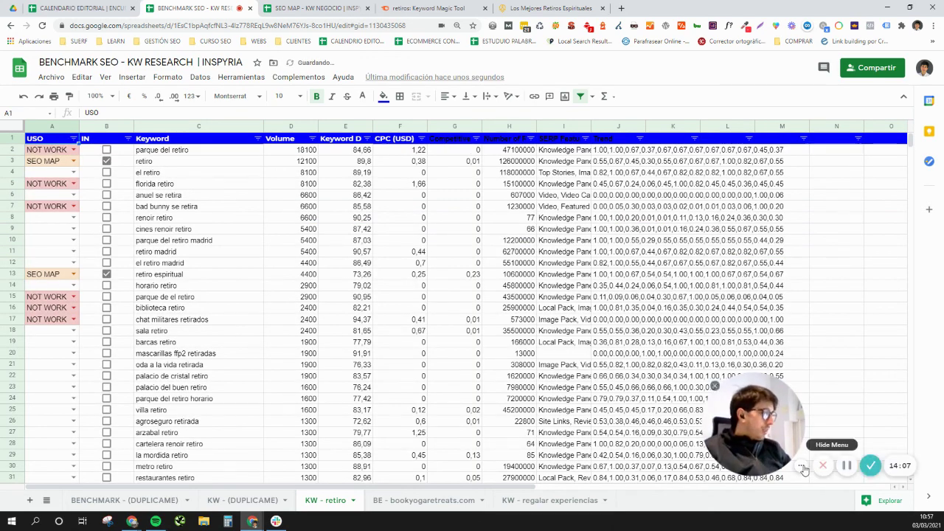